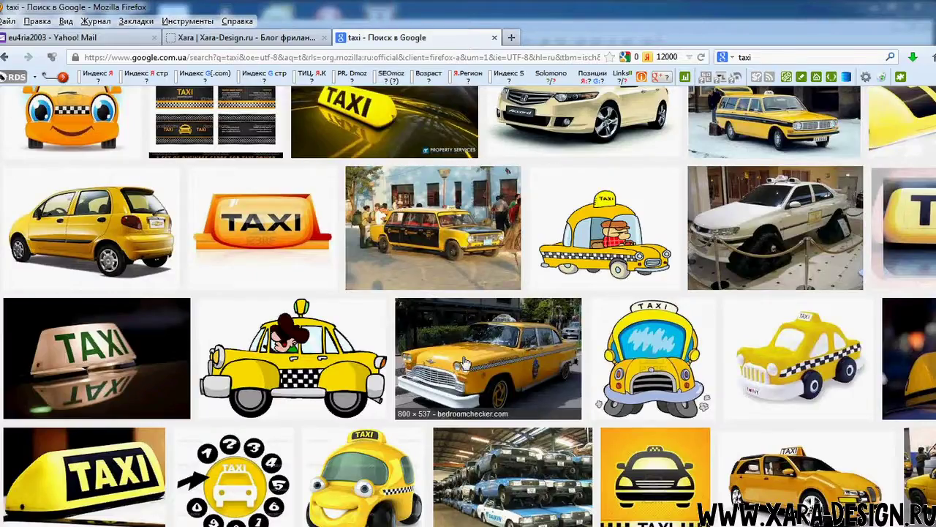
Step: Copy the yellow taxi photo from the image search results and paste it into Xara Xtreme Pro as a Device-independent Bitmap
right_click(464, 362)
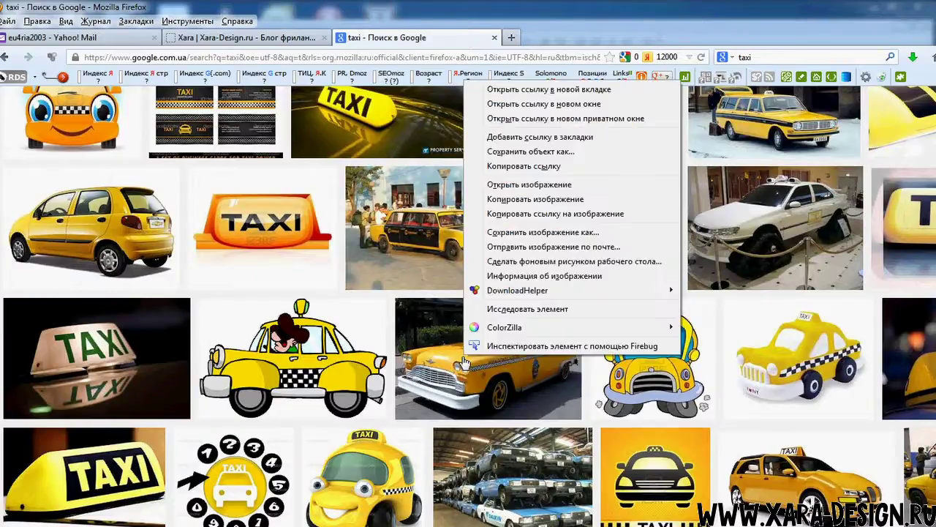
left_click(526, 200)
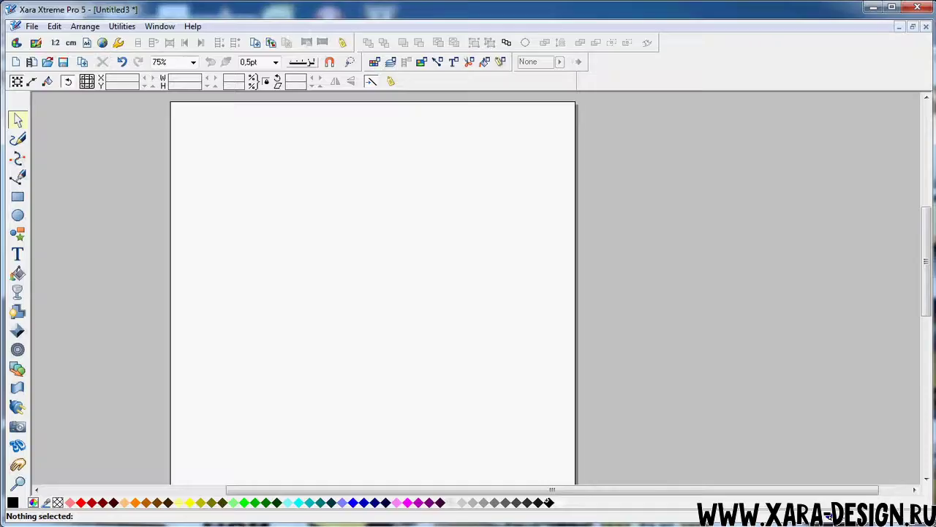
key("ctrl+shift+v")
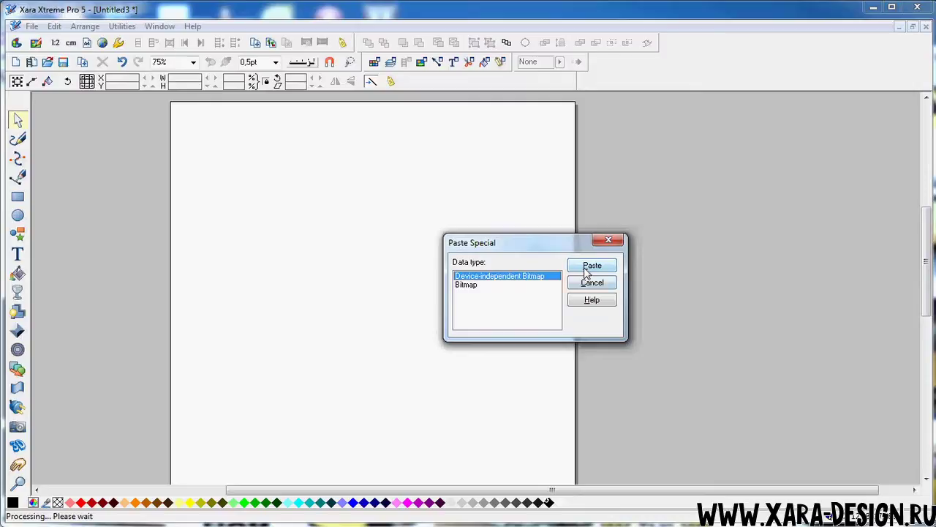
left_click(586, 267)
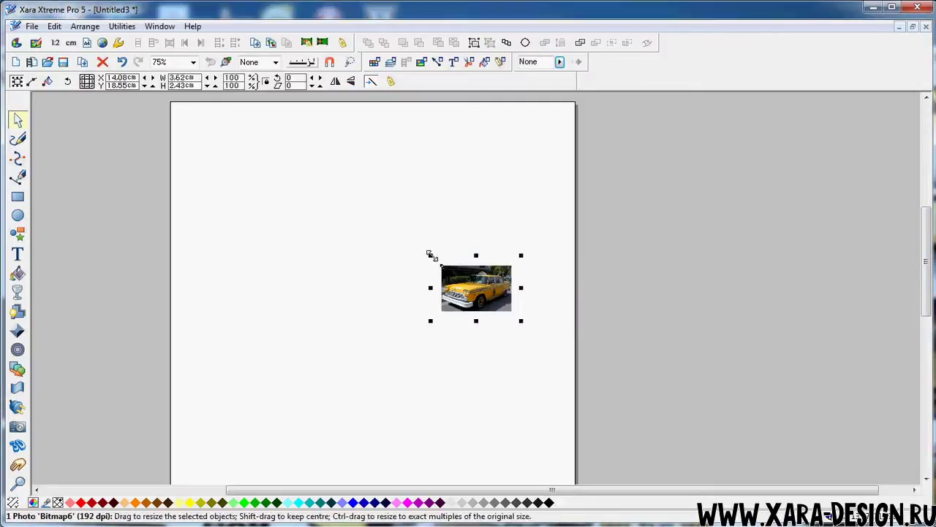
Step: Enlarge the pasted taxi photo to about 22.39 by 15.04 cm and place it so the whole car can be traced
left_click_drag(428, 253, 209, 136)
left_click_drag(387, 289, 393, 319)
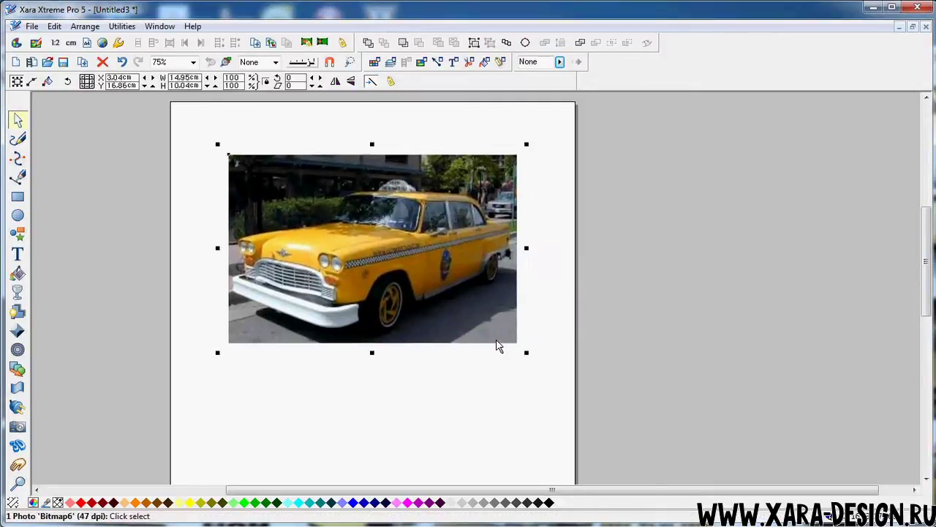
left_click_drag(524, 351, 669, 443)
left_click_drag(482, 384, 425, 337)
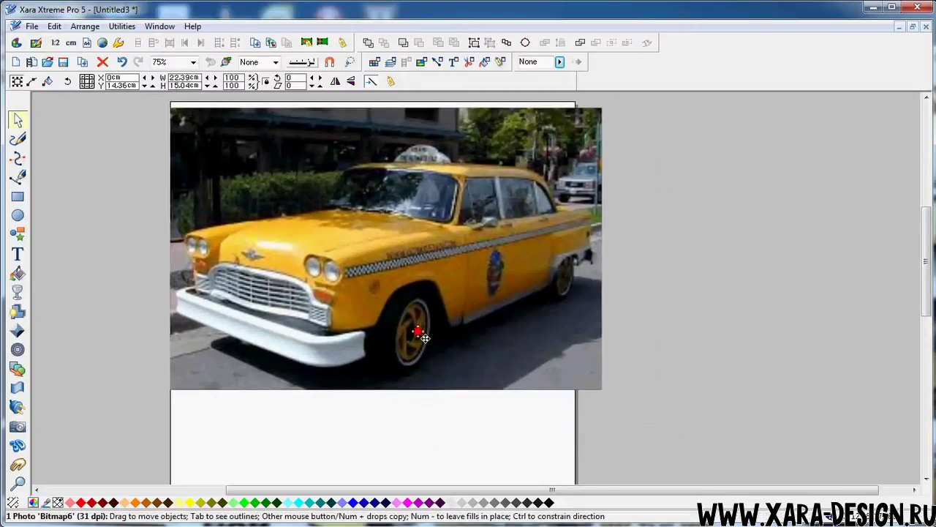
left_click(193, 62)
left_click(164, 150)
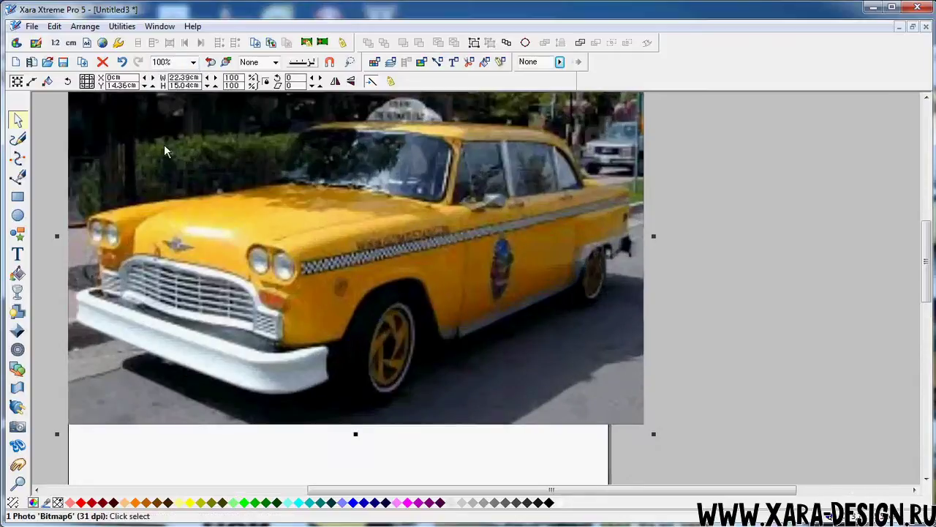
left_click_drag(385, 298, 441, 348)
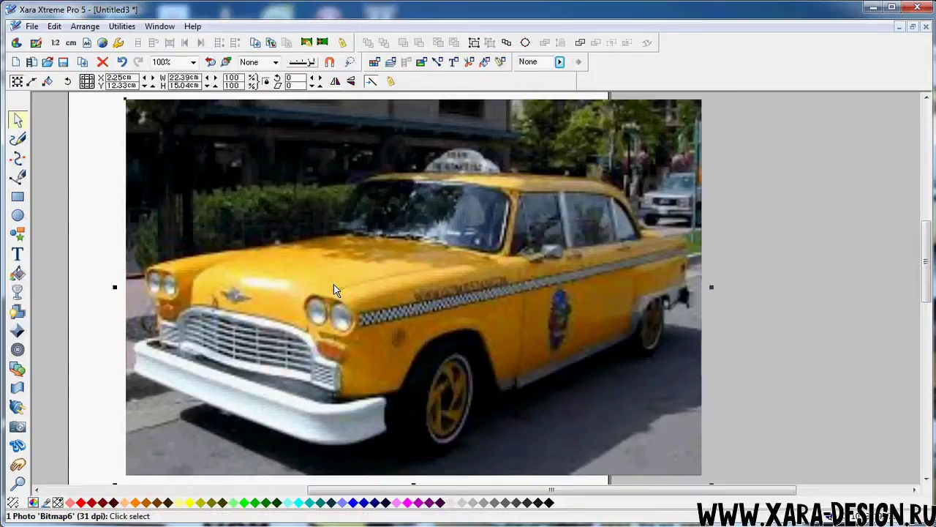
Step: Trace the taxi's body outline freehand, excluding windshield and grille, and give it no fill and a 2pt line
left_click(18, 139)
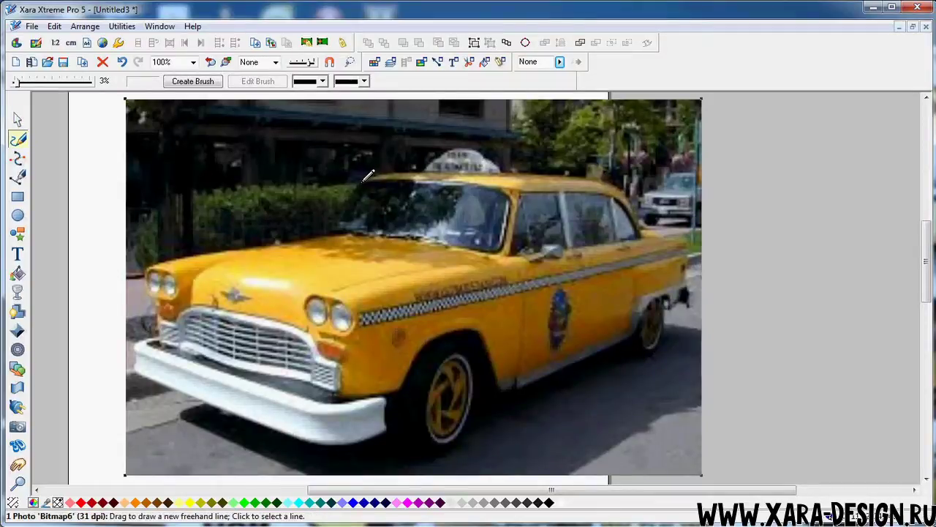
mouse_move(365, 179)
left_mouse_down()
mouse_move(498, 195)
mouse_move(507, 214)
mouse_move(495, 248)
mouse_move(371, 226)
mouse_move(161, 261)
mouse_move(141, 279)
mouse_move(158, 298)
mouse_move(158, 318)
mouse_move(222, 311)
mouse_move(277, 323)
mouse_move(335, 362)
mouse_move(345, 392)
mouse_move(406, 392)
mouse_move(424, 347)
mouse_move(462, 336)
mouse_move(502, 353)
mouse_move(505, 382)
mouse_move(525, 385)
mouse_move(615, 345)
mouse_move(661, 294)
mouse_move(673, 306)
mouse_move(689, 293)
mouse_move(688, 237)
mouse_move(648, 228)
mouse_move(608, 182)
mouse_move(492, 168)
mouse_move(367, 173)
left_mouse_up()
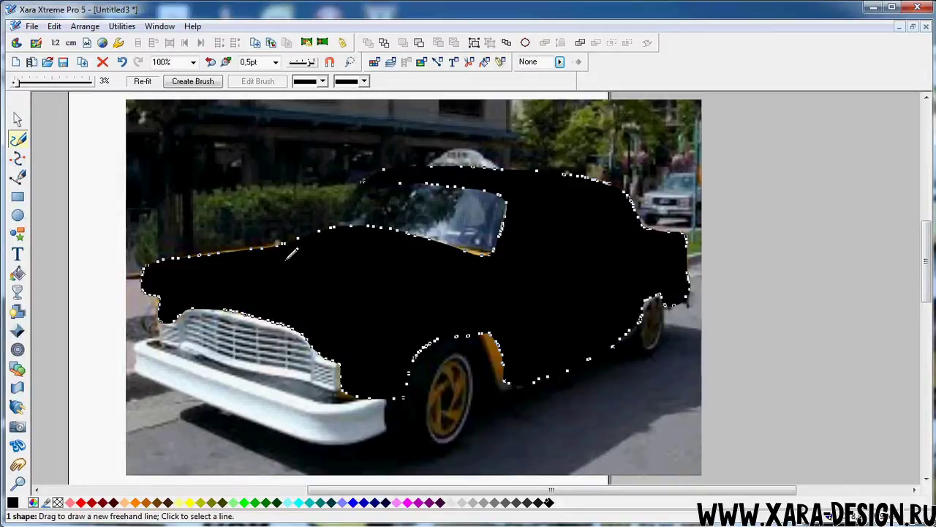
left_click(58, 503)
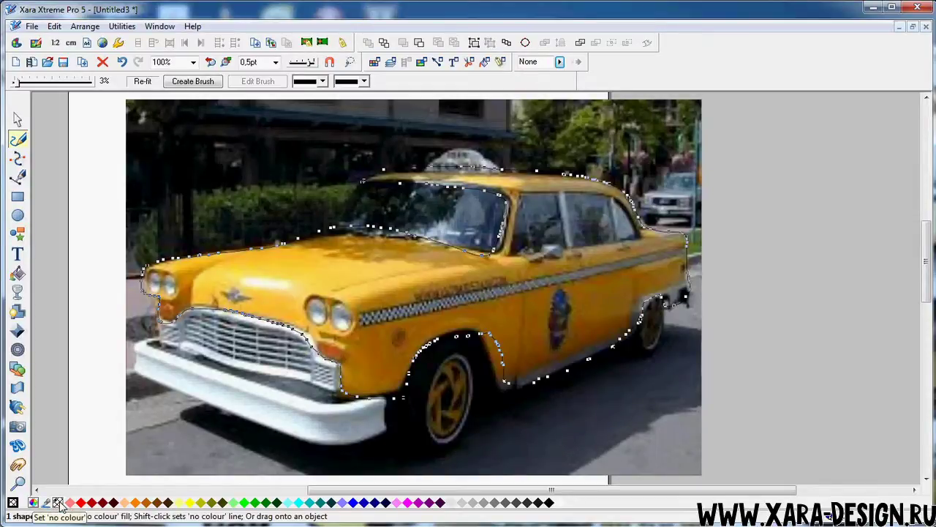
left_click(275, 62)
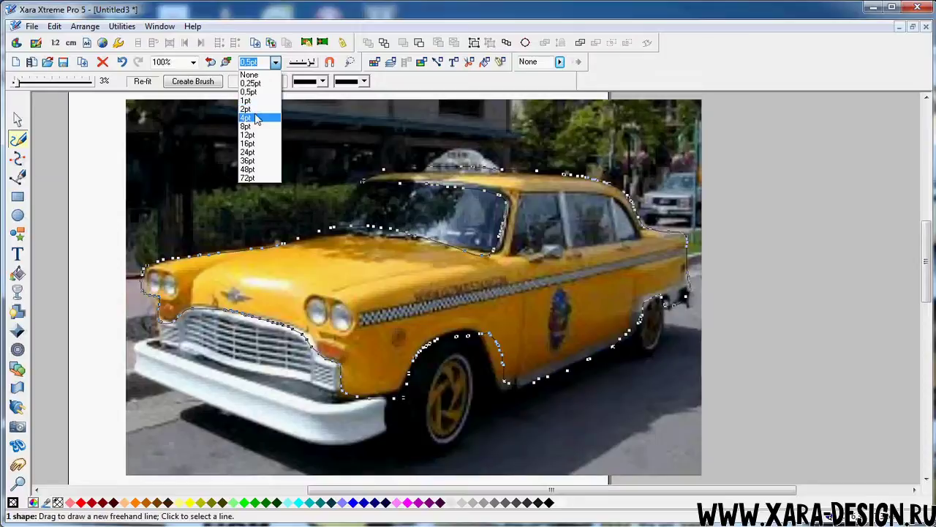
left_click(248, 109)
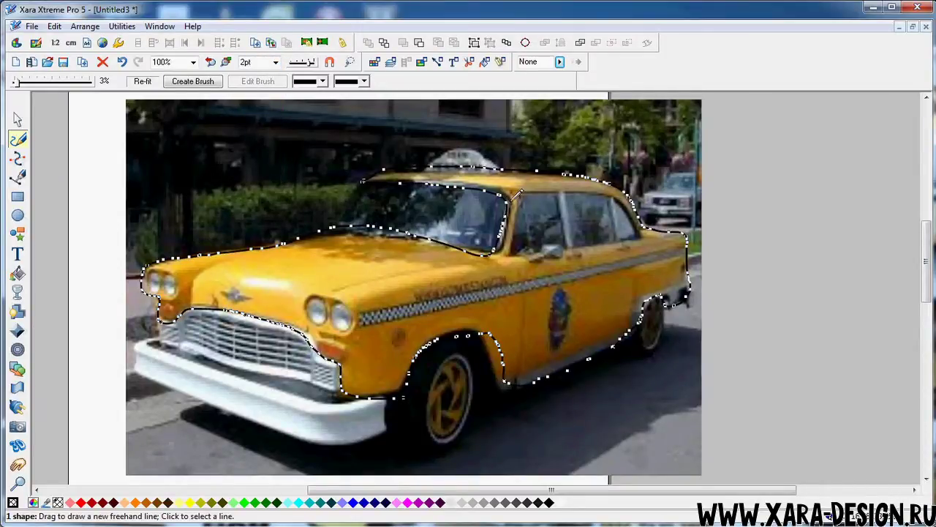
Step: Trace the taxi's four side window panes freehand as closed black shapes
mouse_move(524, 193)
left_mouse_down()
mouse_move(508, 250)
mouse_move(519, 255)
mouse_move(526, 253)
mouse_move(522, 196)
left_mouse_up()
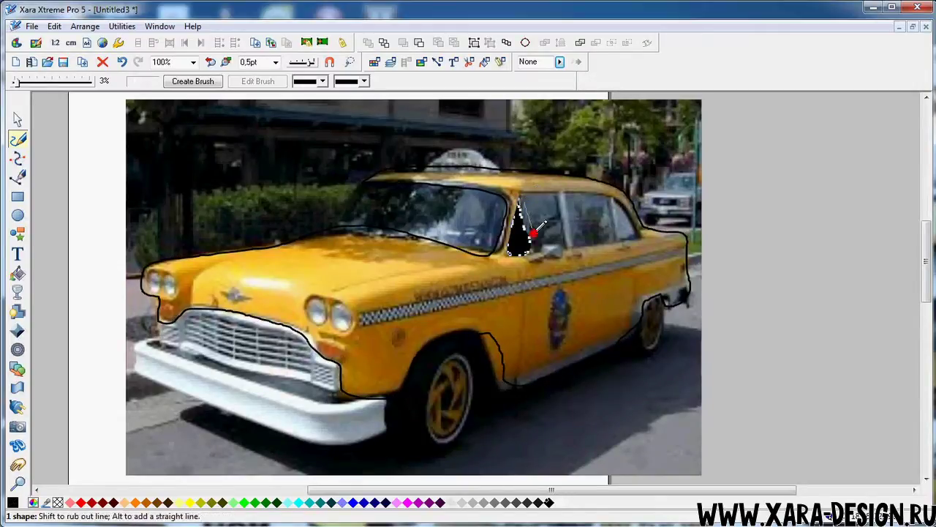
mouse_move(541, 241)
left_mouse_down()
mouse_move(565, 247)
mouse_move(567, 236)
mouse_move(559, 197)
mouse_move(522, 196)
mouse_move(568, 213)
mouse_move(572, 235)
mouse_move(589, 243)
mouse_move(616, 236)
left_mouse_up()
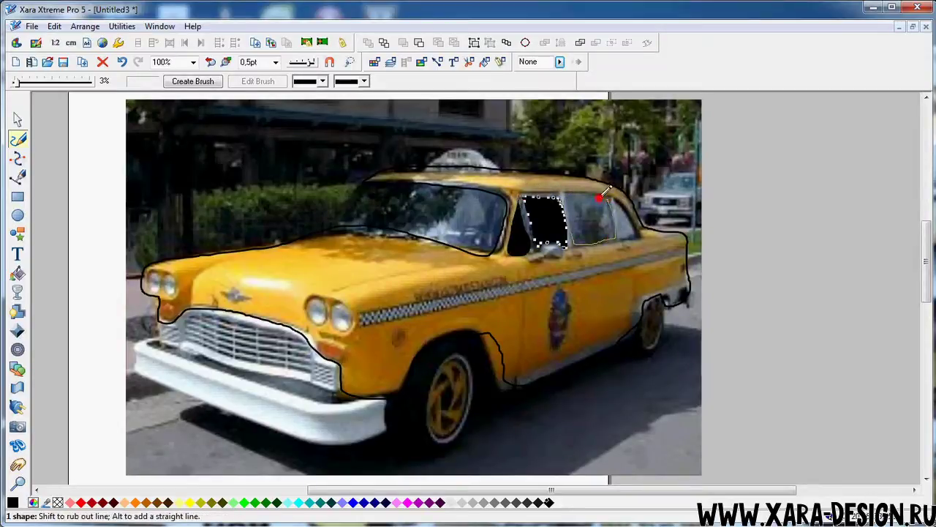
mouse_move(599, 197)
left_mouse_down()
mouse_move(564, 196)
mouse_move(620, 199)
mouse_move(620, 233)
mouse_move(638, 236)
mouse_move(618, 206)
left_mouse_up()
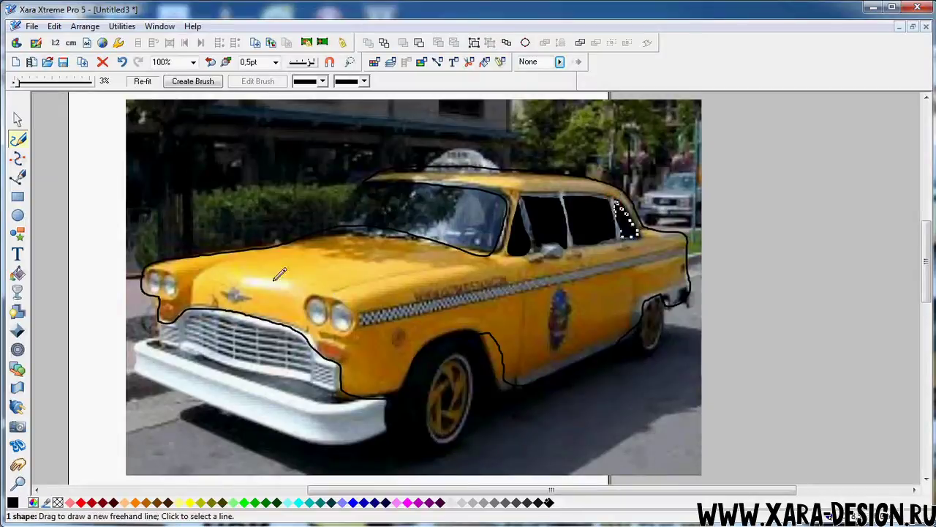
Step: Trace the four headlights and the curved fold between the hood and the far fender as closed freehand shapes
mouse_move(149, 267)
left_mouse_down()
mouse_move(150, 291)
mouse_move(163, 281)
mouse_move(147, 267)
mouse_move(142, 277)
mouse_move(165, 276)
mouse_move(171, 294)
mouse_move(169, 266)
left_mouse_up()
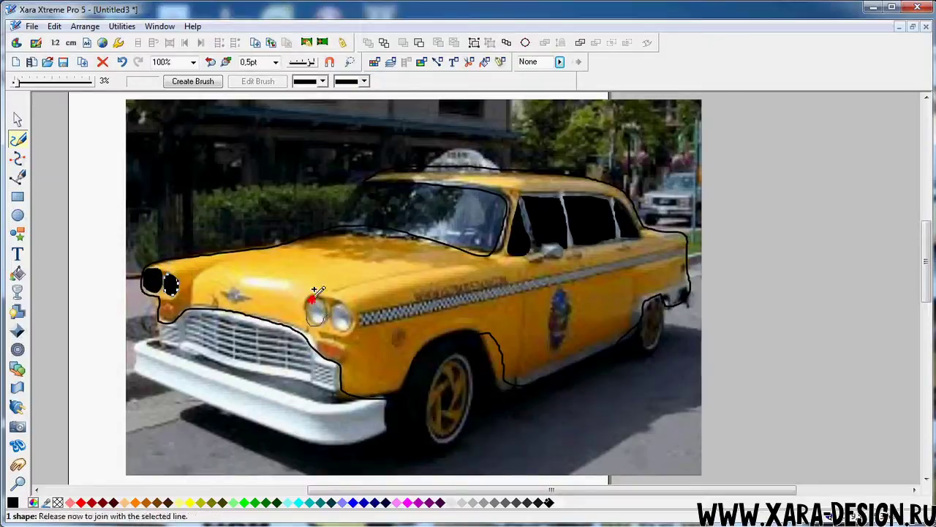
mouse_move(320, 294)
left_mouse_down()
mouse_move(339, 329)
mouse_move(349, 327)
mouse_move(344, 298)
left_mouse_up()
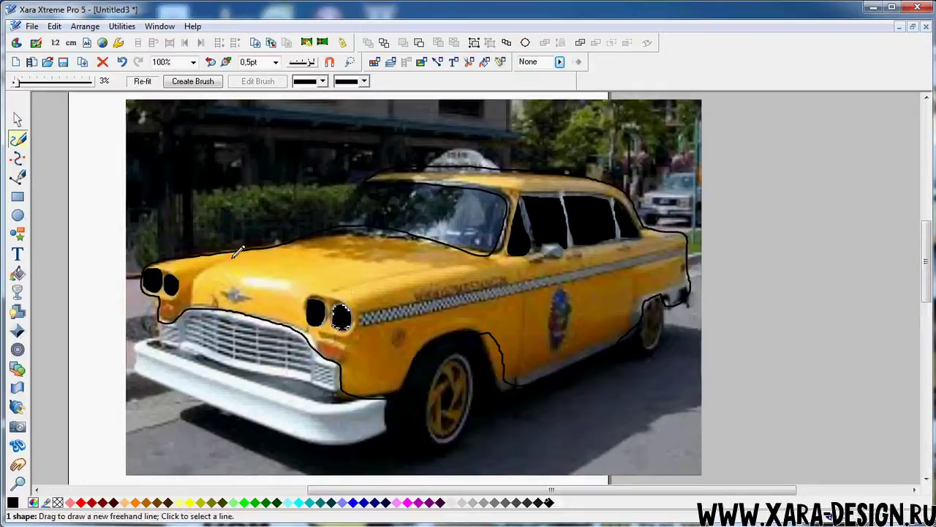
mouse_move(232, 257)
left_mouse_down()
mouse_move(190, 304)
mouse_move(173, 304)
mouse_move(188, 276)
mouse_move(235, 250)
left_mouse_up()
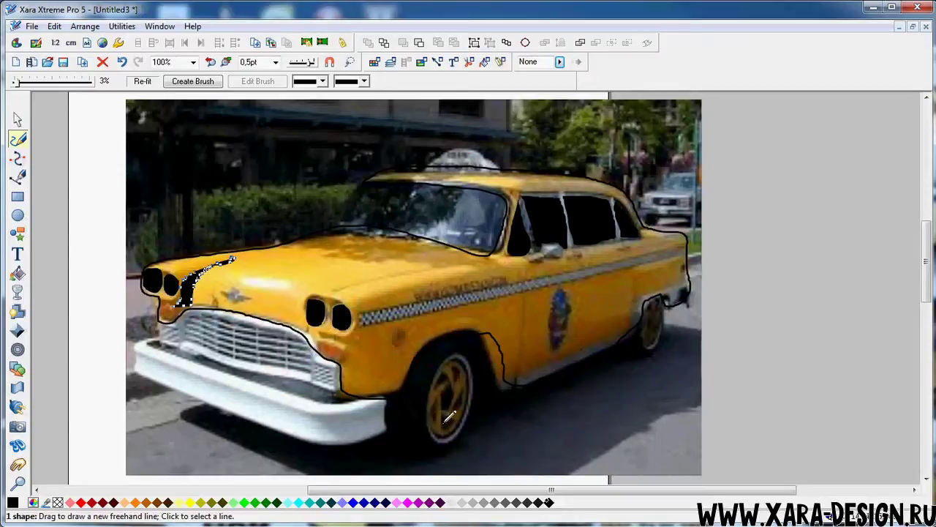
Step: Draw the dark gap above the front bumper and the hood crease and door seams freehand
scroll(338, 322, "down", 1)
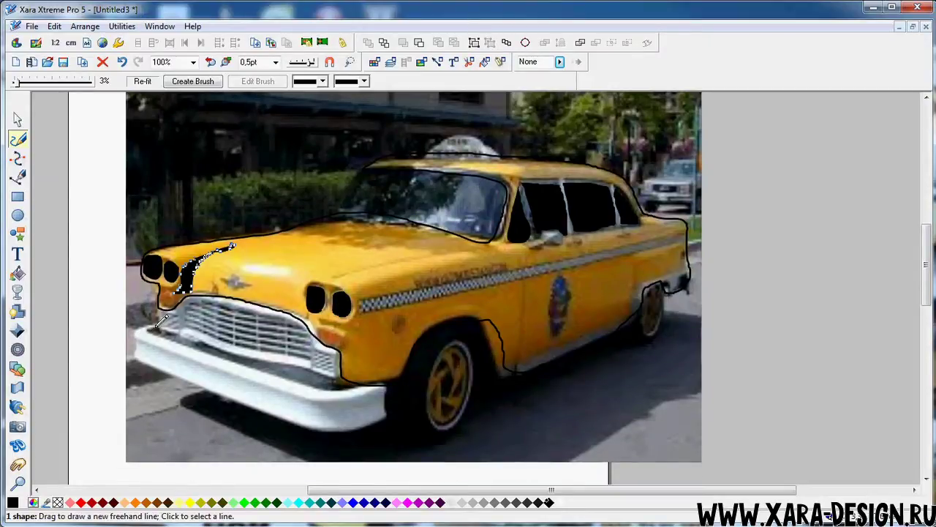
mouse_move(156, 326)
left_mouse_down()
mouse_move(184, 349)
mouse_move(237, 366)
mouse_move(327, 392)
mouse_move(340, 385)
mouse_move(319, 366)
mouse_move(161, 330)
left_mouse_up()
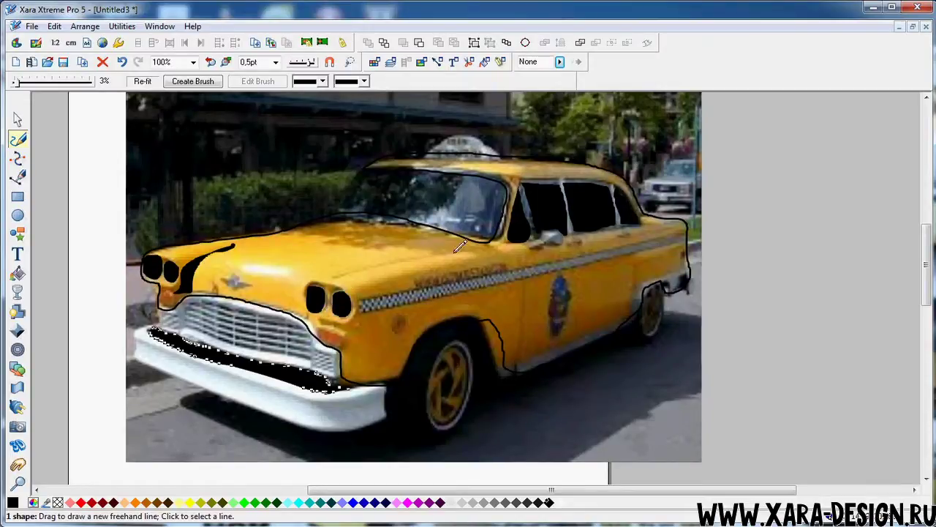
mouse_move(479, 242)
left_mouse_down()
mouse_move(334, 276)
mouse_move(471, 247)
mouse_move(520, 318)
mouse_move(516, 355)
mouse_move(525, 256)
left_mouse_up()
mouse_move(630, 235)
left_mouse_down()
mouse_move(631, 313)
mouse_move(629, 238)
mouse_move(578, 249)
mouse_move(576, 336)
mouse_move(583, 244)
left_mouse_up()
Step: Delete the middle door seam shape and narrow the rear seam to 0.19 cm and the front seam to 0.28 cm
left_click(18, 120)
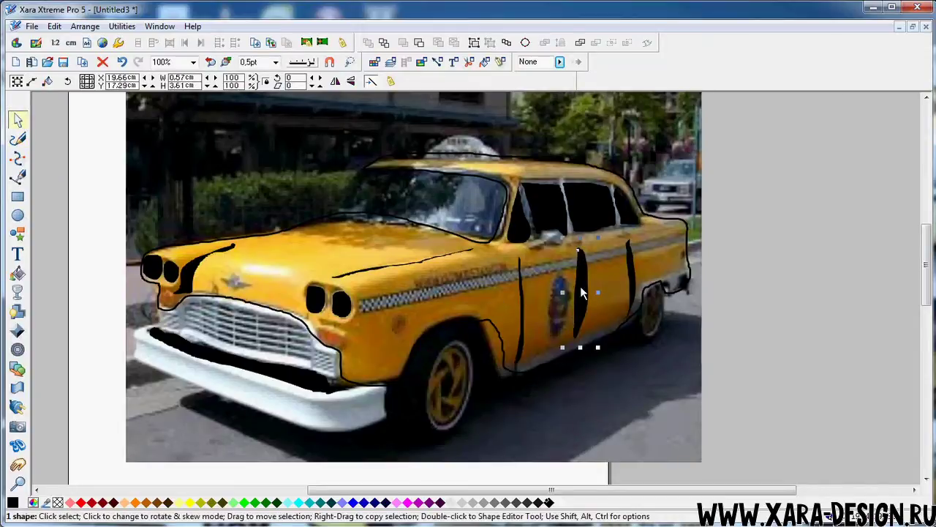
key("Delete")
left_click(623, 282)
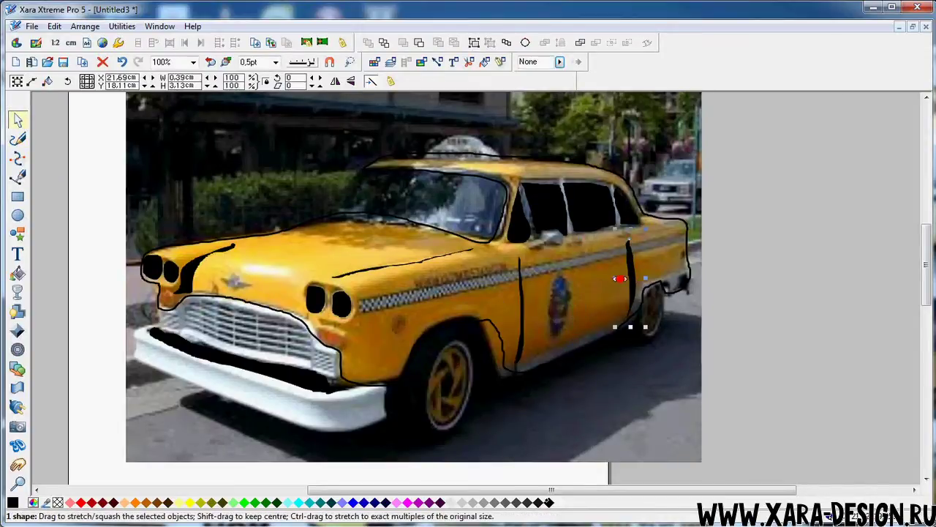
left_click_drag(622, 278, 620, 278)
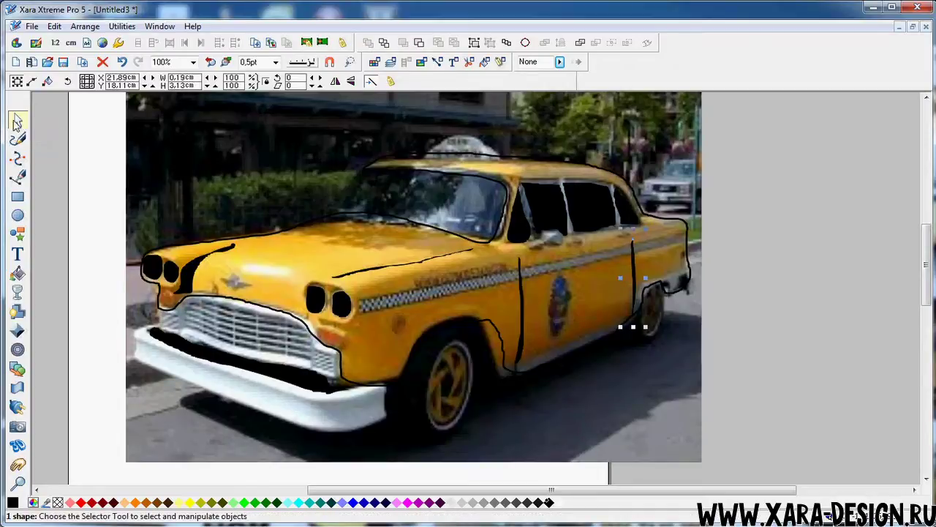
left_click(520, 338)
mouse_move(512, 310)
left_mouse_down()
mouse_move(469, 310)
mouse_move(514, 311)
mouse_move(506, 313)
left_mouse_up()
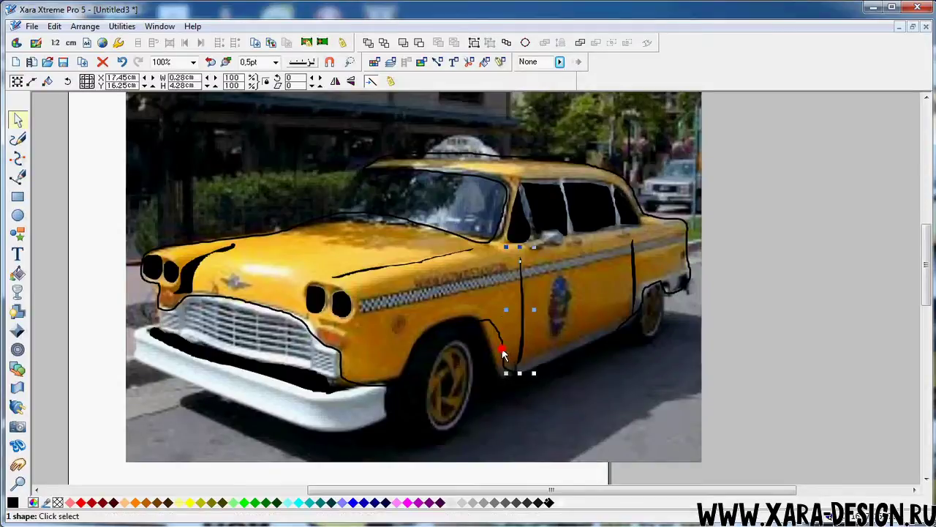
Step: Reshape the body outline behind the front wheel by moving its points closer to the wheel arch and lower sill edge
left_click(503, 348)
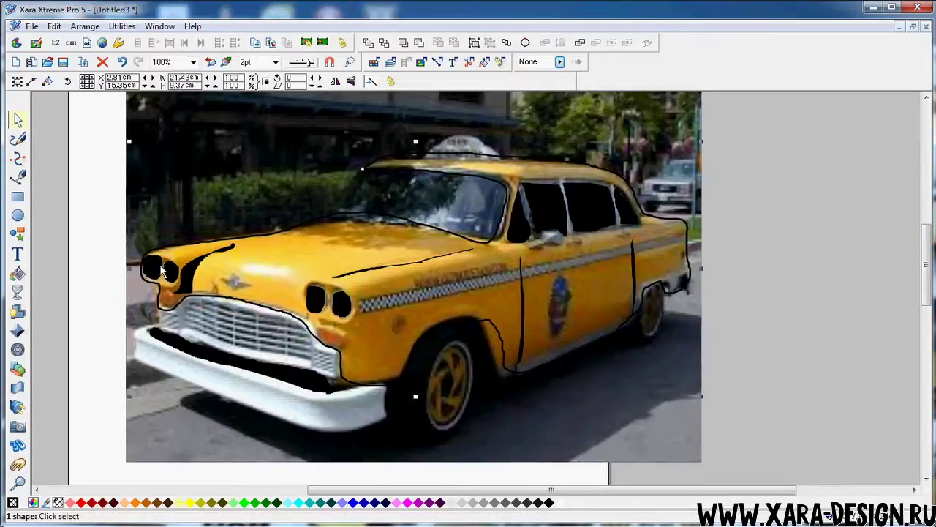
left_click(18, 159)
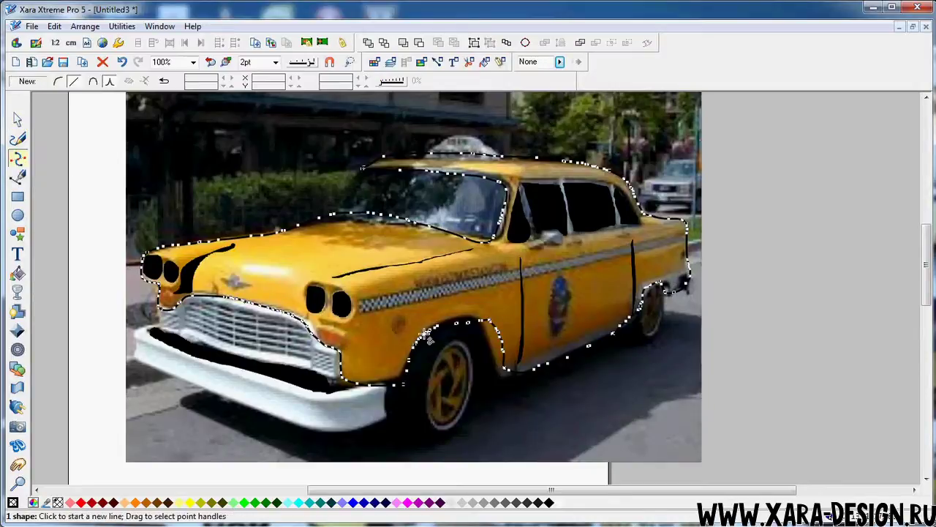
mouse_move(492, 315)
left_mouse_down()
mouse_move(487, 342)
mouse_move(498, 379)
left_mouse_up()
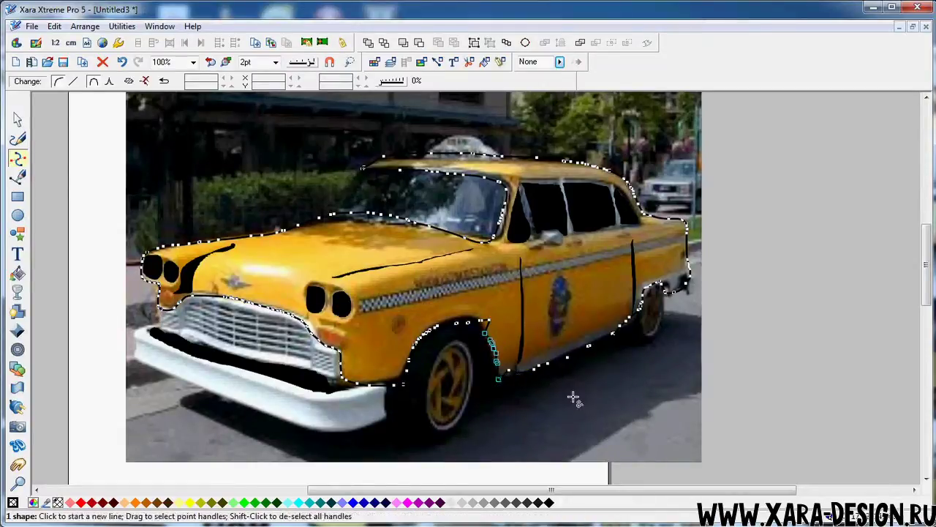
left_click(18, 118)
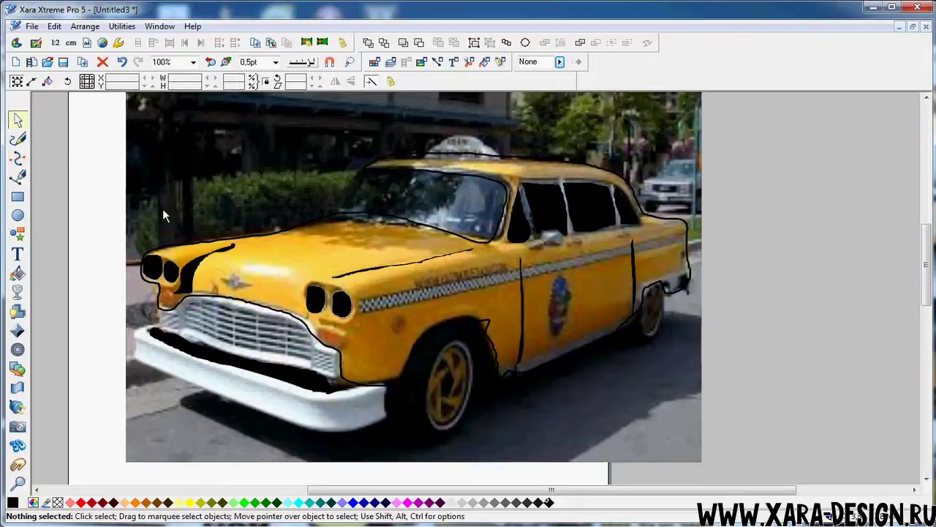
left_click(159, 284)
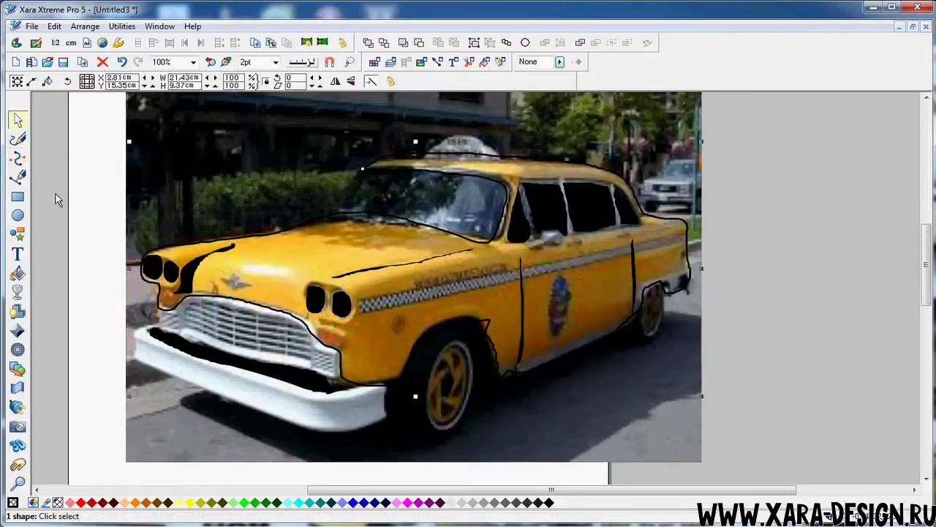
left_click(18, 157)
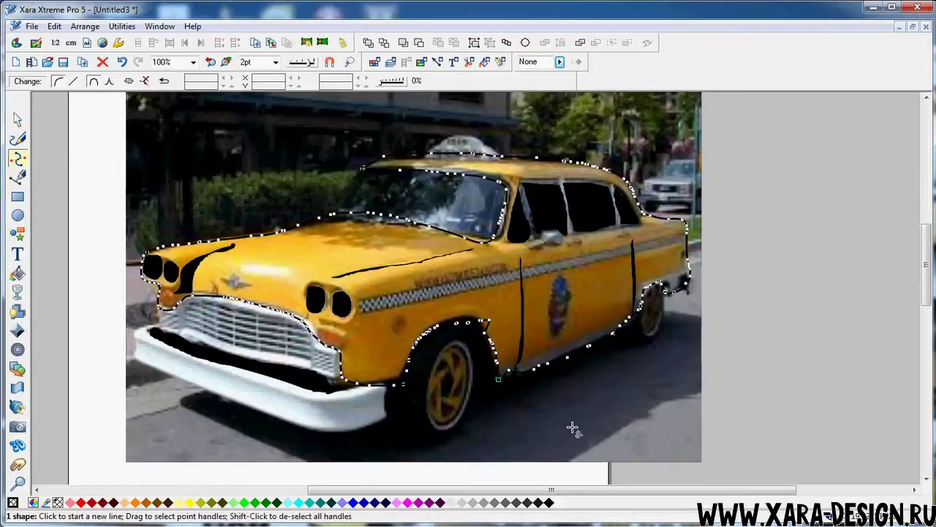
left_click(508, 376)
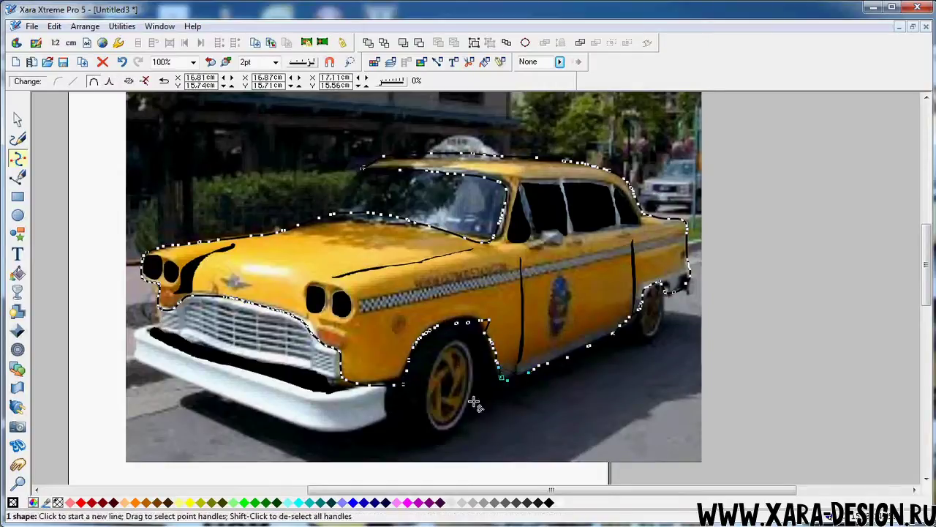
Step: Fill the taxi body outline with orange
left_click(18, 119)
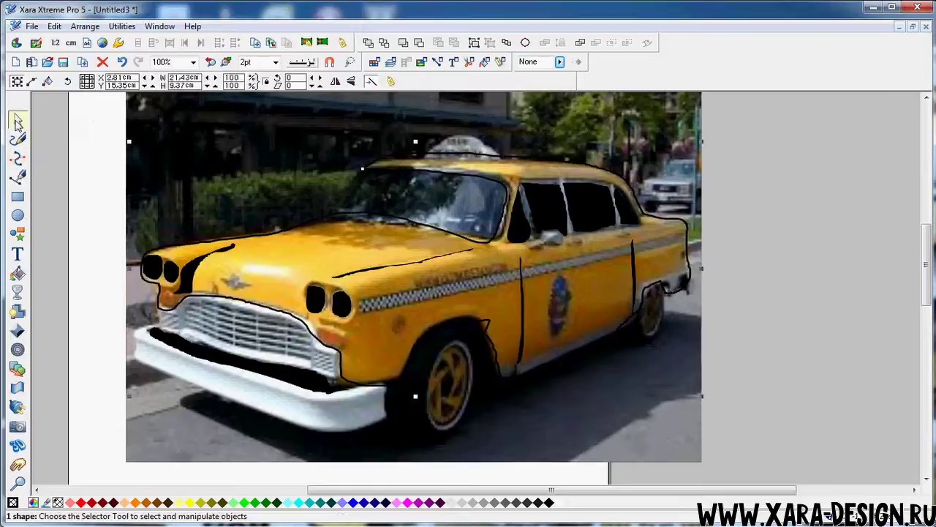
left_click(494, 178)
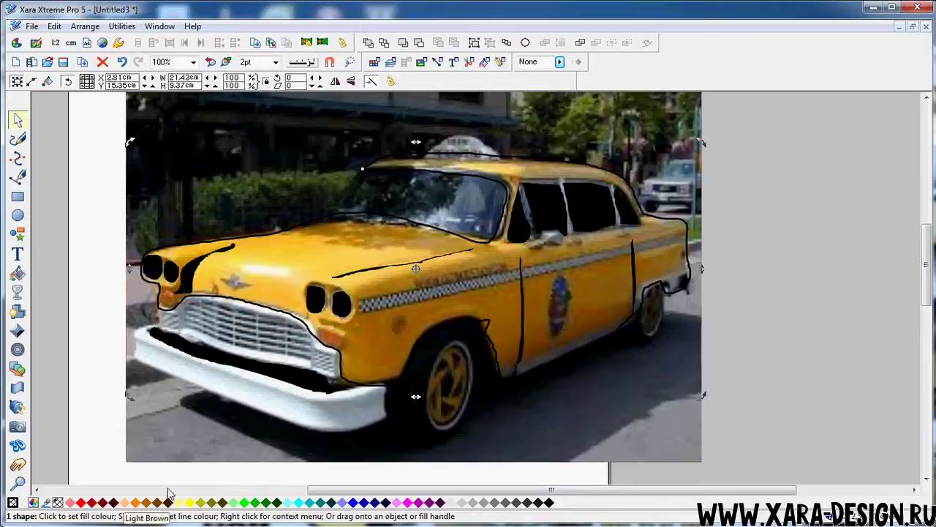
left_click(157, 301)
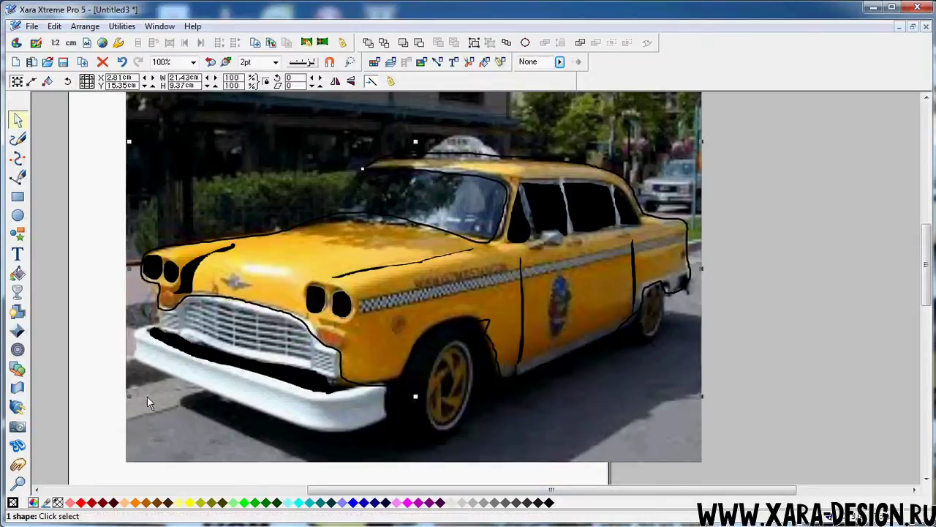
left_click(134, 503)
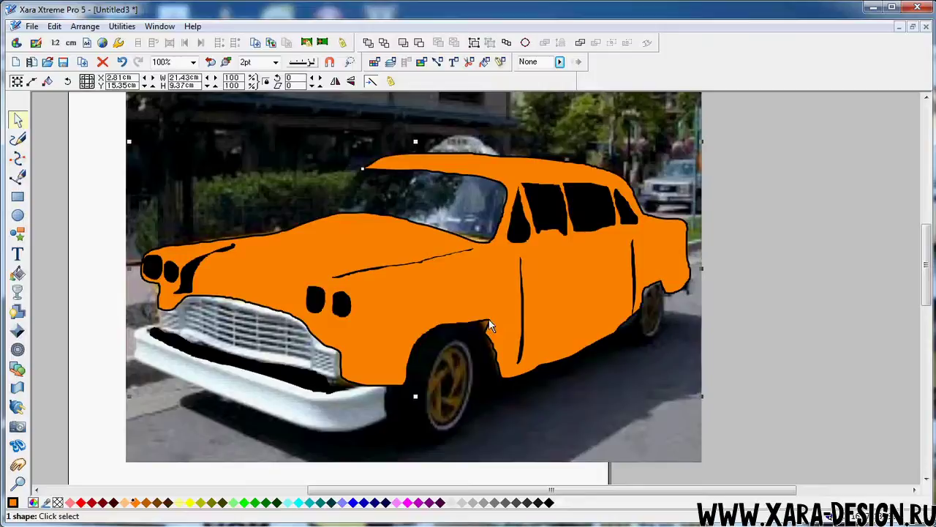
Step: Remove the stray spike from the body outline at the rear upper edge of the front wheel arch
left_click(18, 157)
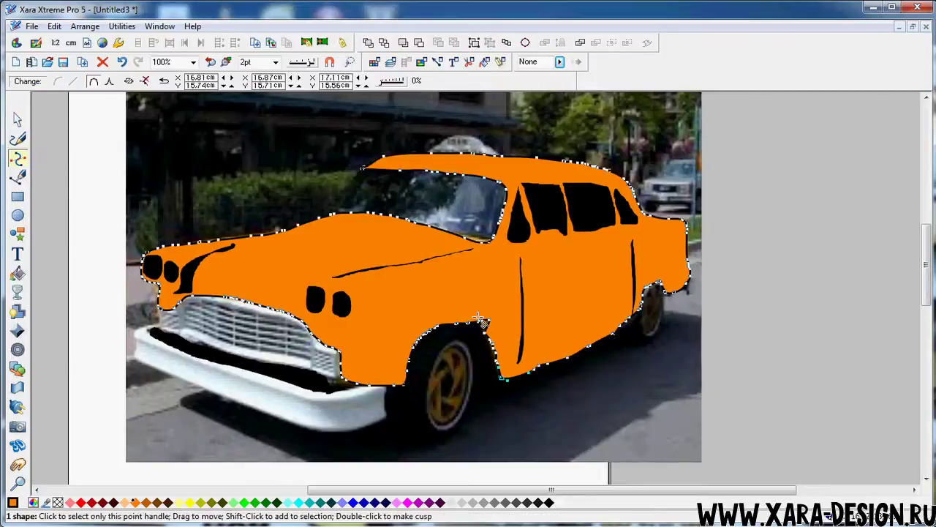
left_click(502, 331)
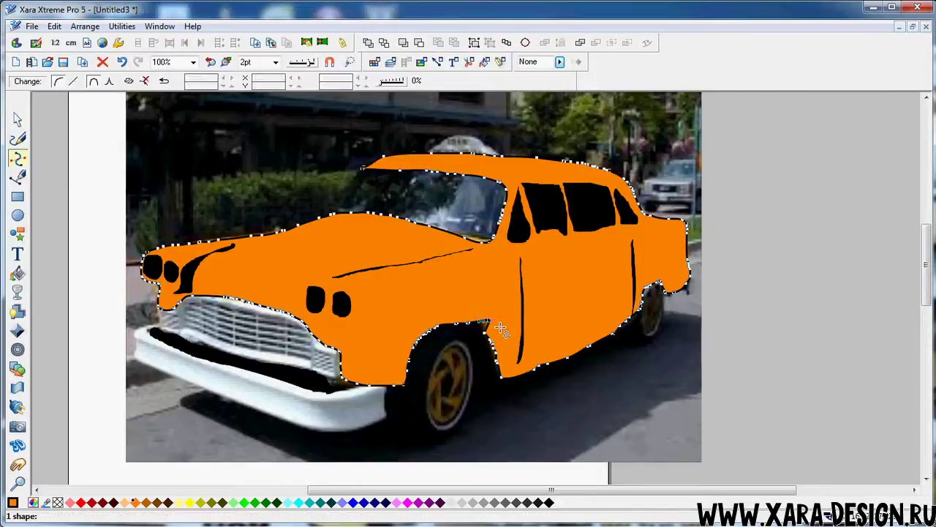
left_click(493, 329)
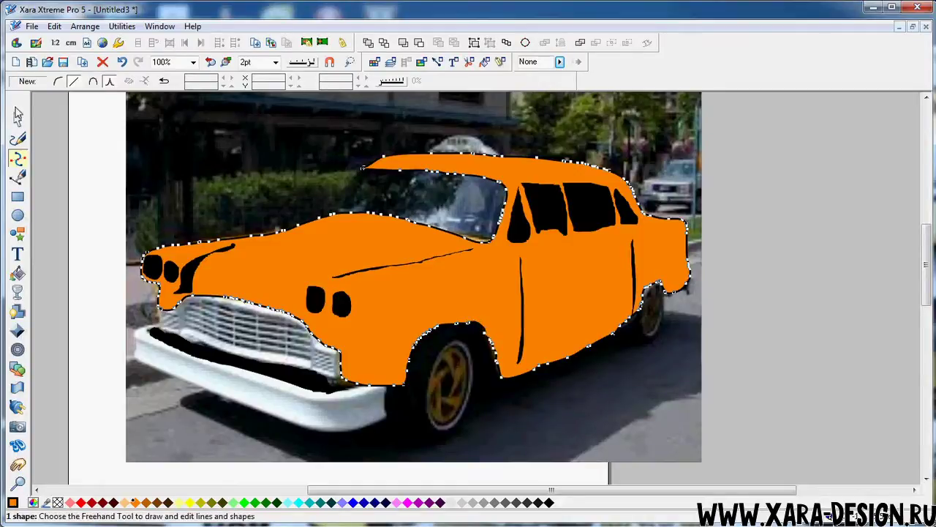
Step: Move the reference photo off the drawing to check the traced shapes, undo the move and clear the selection
left_click(17, 115)
left_click(157, 142)
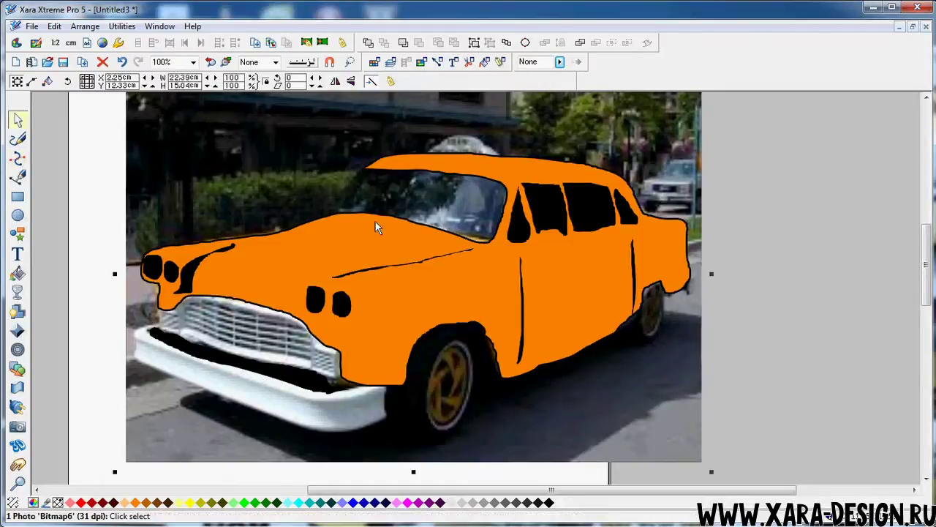
left_click_drag(154, 406, 831, 393)
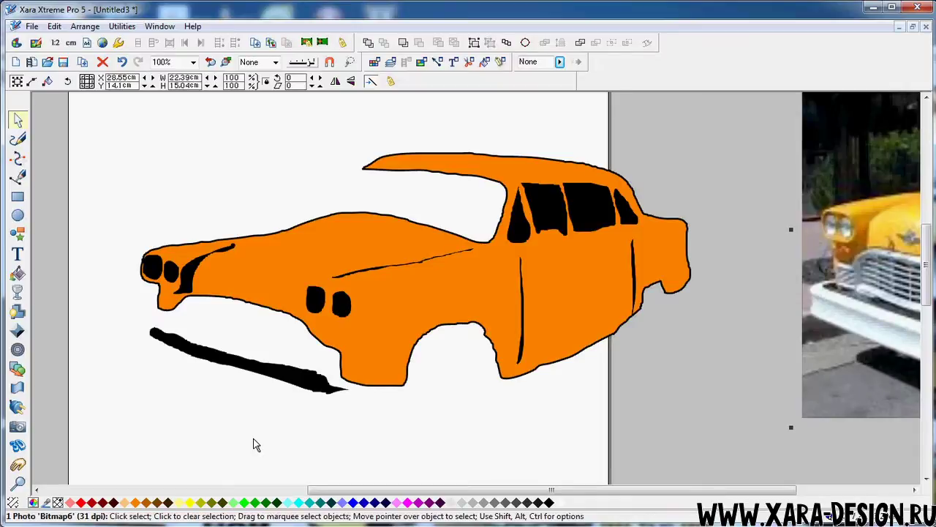
key("ctrl+z")
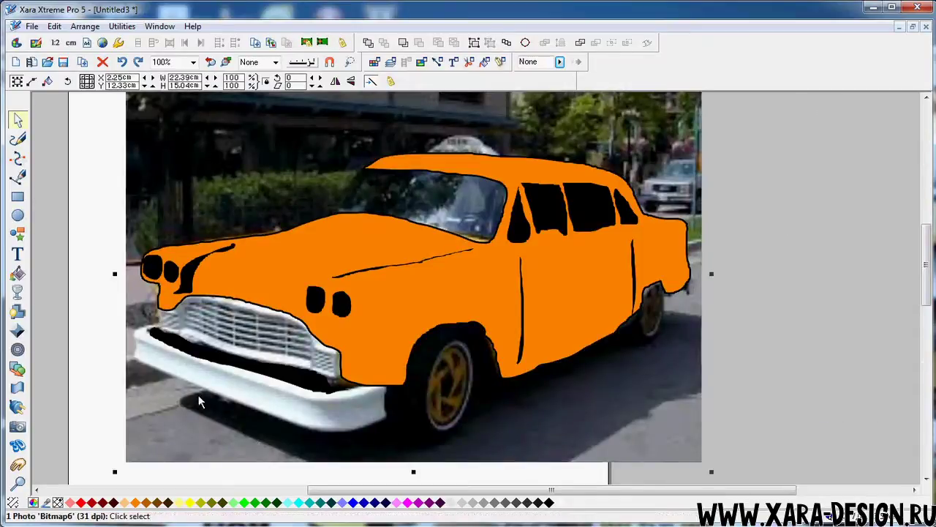
left_click(90, 300)
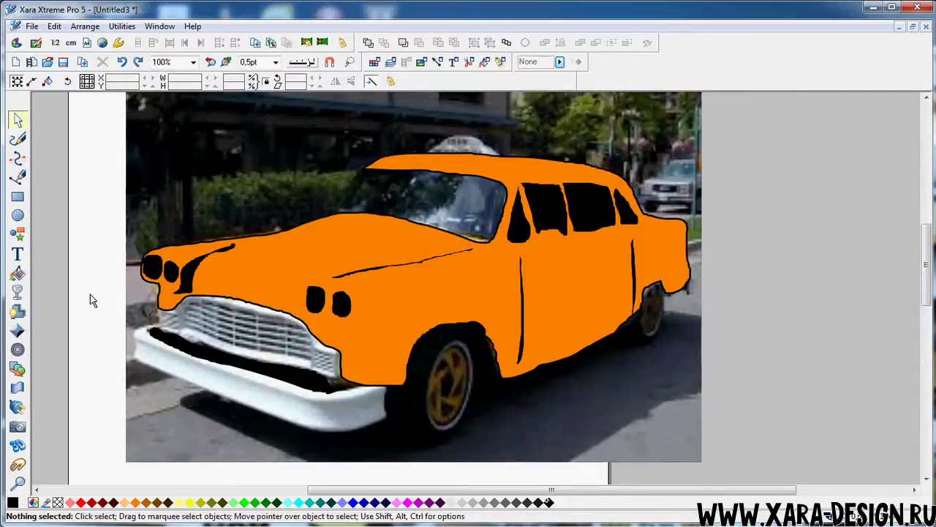
Step: Trace the front bumper as a closed freehand shape, fill it with light grey and remove its outline
left_click(17, 138)
mouse_move(150, 322)
left_mouse_down()
mouse_move(136, 354)
mouse_move(156, 365)
mouse_move(264, 410)
mouse_move(347, 431)
mouse_move(387, 421)
mouse_move(379, 403)
mouse_move(387, 395)
mouse_move(370, 383)
mouse_move(321, 389)
mouse_move(149, 322)
left_mouse_up()
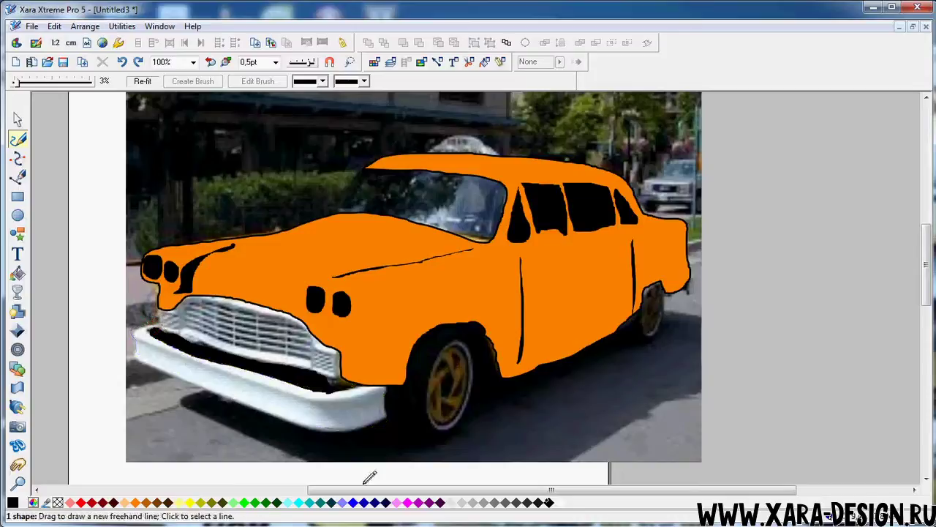
left_click(473, 504)
left_click(58, 502, "shift")
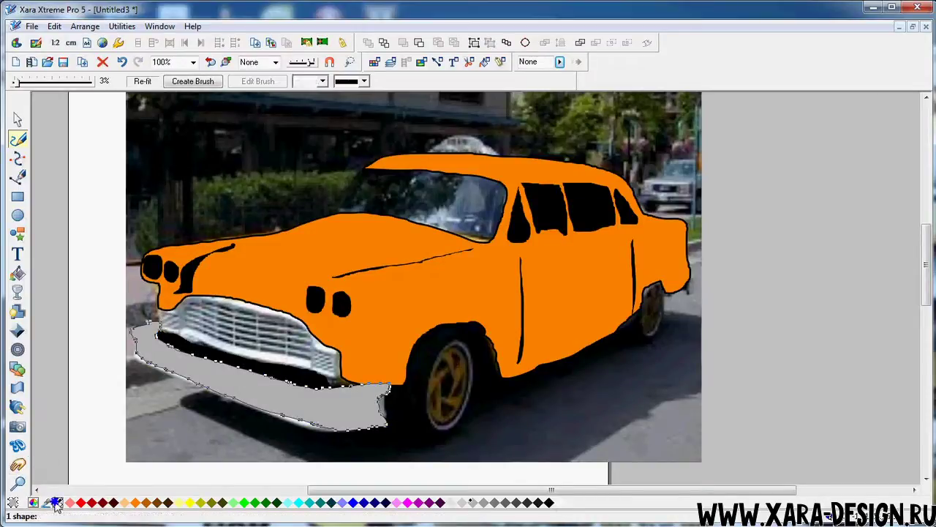
Step: Trace the shadow under the car, including both wheel wells, and the grille opening as closed black freehand shapes
scroll(448, 326, "down", 1)
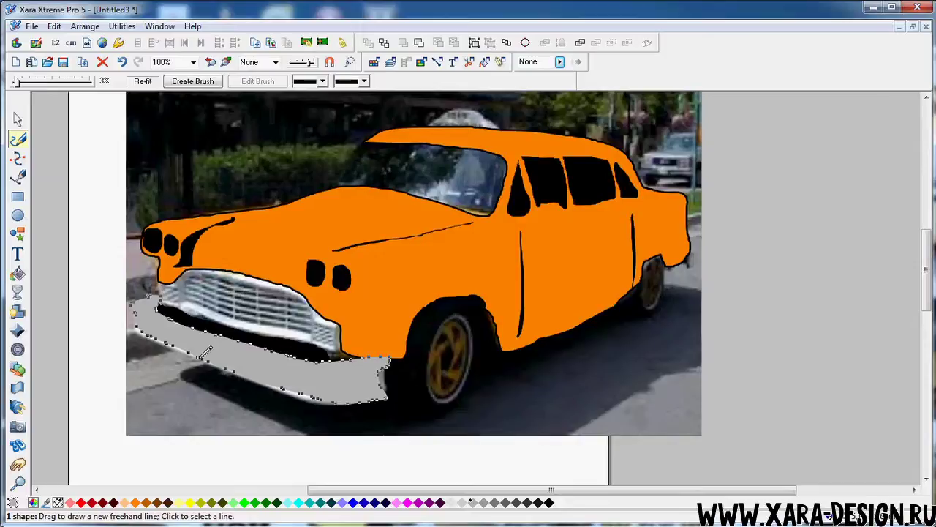
mouse_move(183, 369)
left_mouse_down()
mouse_move(296, 426)
mouse_move(430, 426)
mouse_move(565, 383)
mouse_move(655, 332)
mouse_move(692, 296)
mouse_move(653, 258)
mouse_move(608, 307)
mouse_move(502, 353)
mouse_move(475, 302)
mouse_move(429, 304)
mouse_move(393, 378)
mouse_move(370, 404)
mouse_move(344, 409)
mouse_move(184, 374)
left_mouse_up()
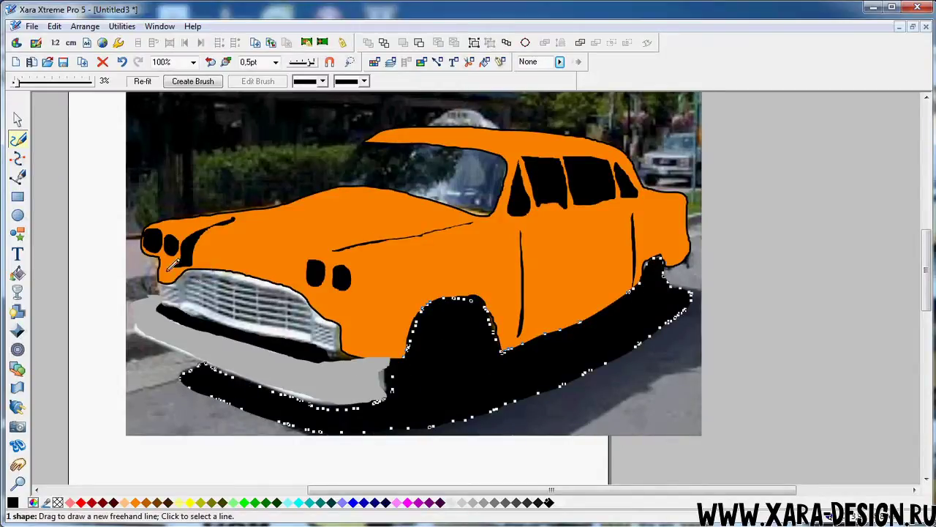
mouse_move(160, 301)
left_mouse_down()
mouse_move(330, 349)
mouse_move(337, 336)
mouse_move(271, 286)
mouse_move(209, 271)
mouse_move(160, 300)
left_mouse_up()
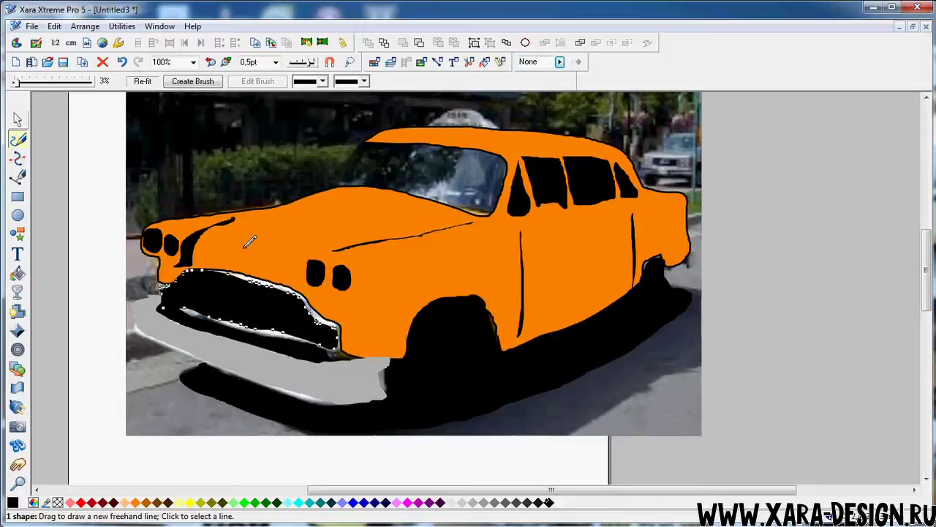
Step: Remove the orange fill from the taxi body, leaving only its outline over the photo
left_click(19, 120)
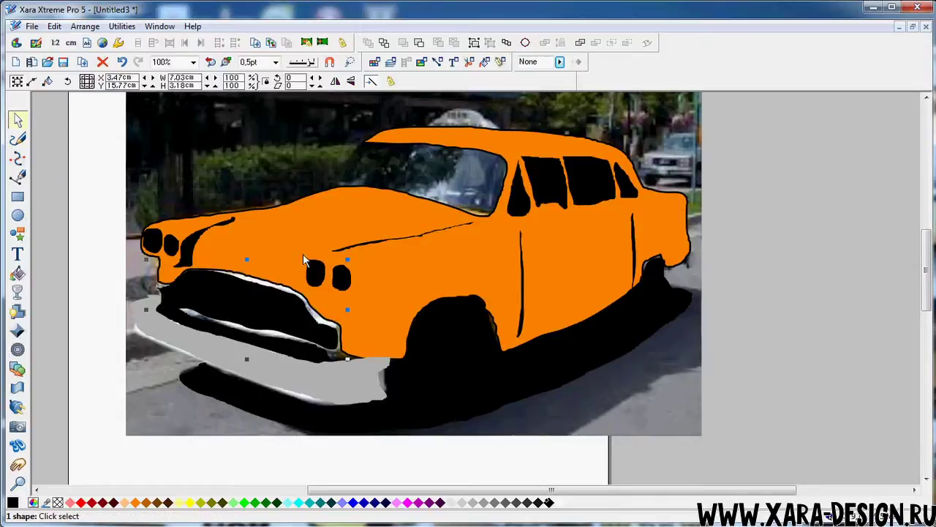
left_click(347, 226)
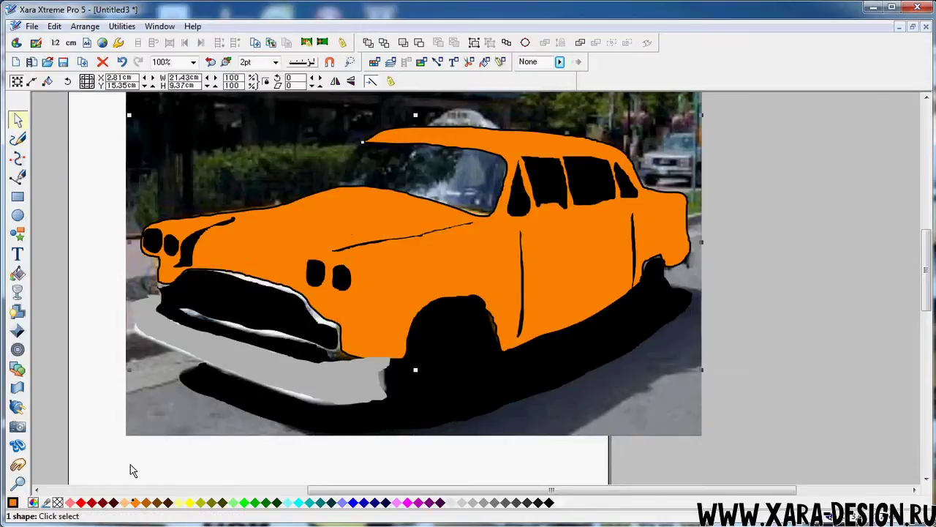
left_click(58, 502)
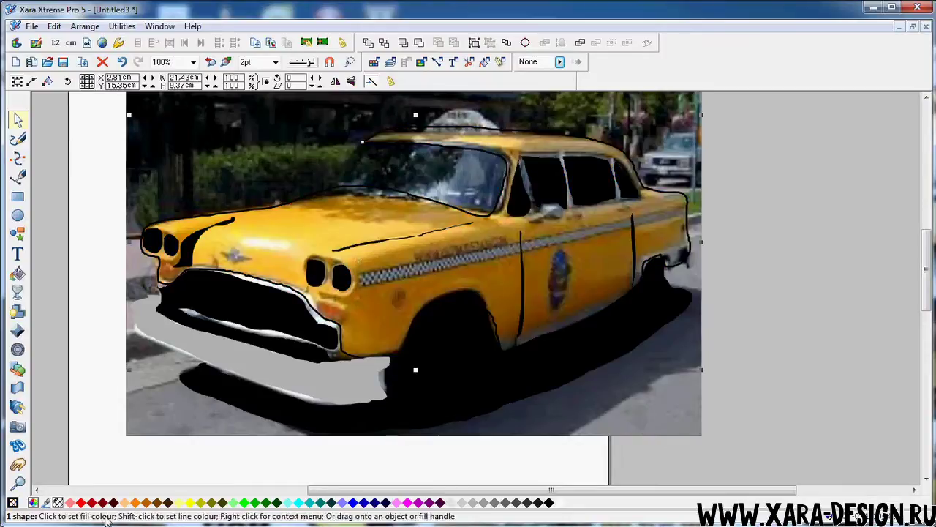
Step: Trace the dark surround of the near headlight pair and the two turn signals below the headlights freehand
left_click(17, 138)
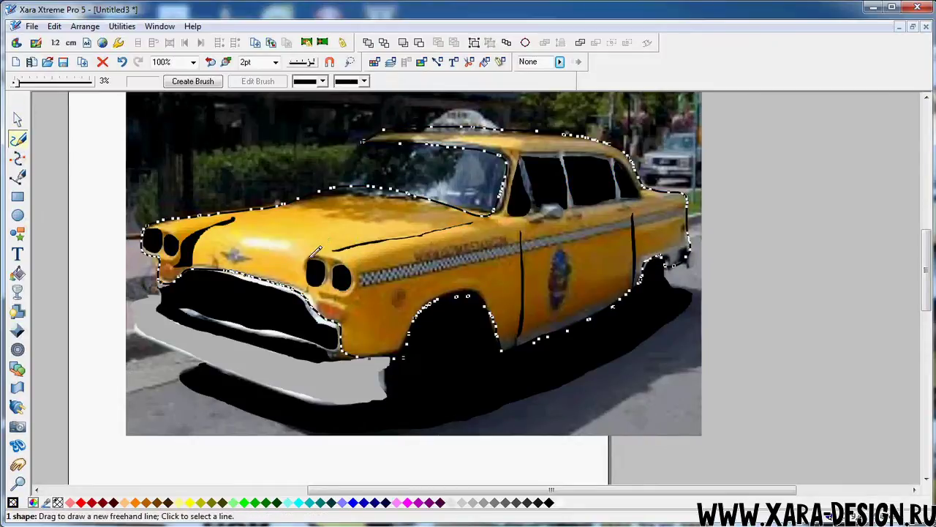
mouse_move(301, 270)
left_mouse_down()
mouse_move(325, 256)
mouse_move(354, 268)
mouse_move(346, 291)
mouse_move(322, 292)
mouse_move(345, 297)
mouse_move(363, 278)
mouse_move(345, 253)
mouse_move(307, 256)
left_mouse_up()
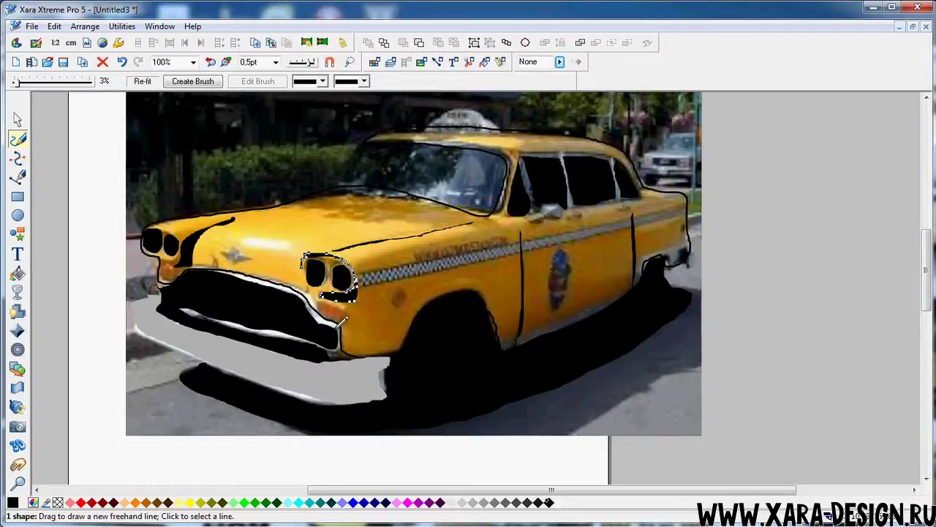
mouse_move(160, 252)
left_mouse_down()
mouse_move(164, 277)
mouse_move(183, 272)
mouse_move(161, 255)
left_mouse_up()
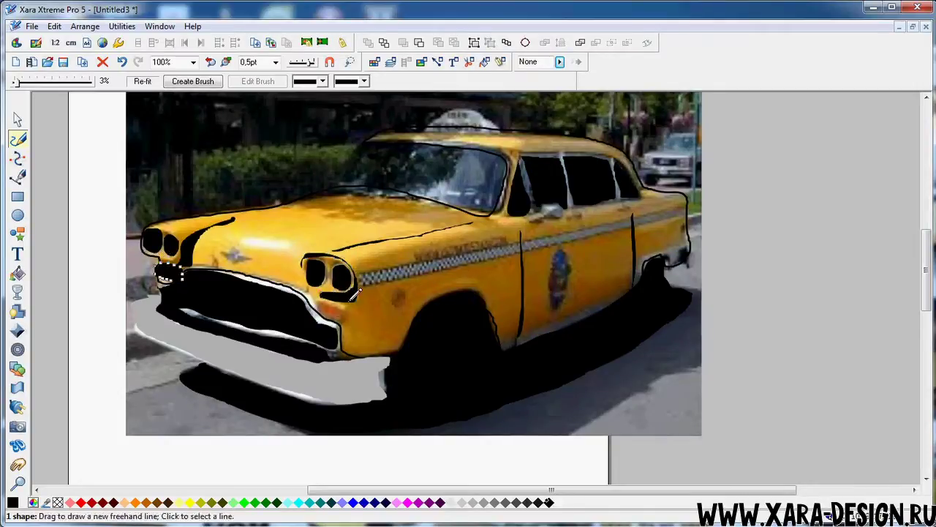
mouse_move(327, 296)
left_mouse_down()
mouse_move(349, 318)
mouse_move(329, 299)
left_mouse_up()
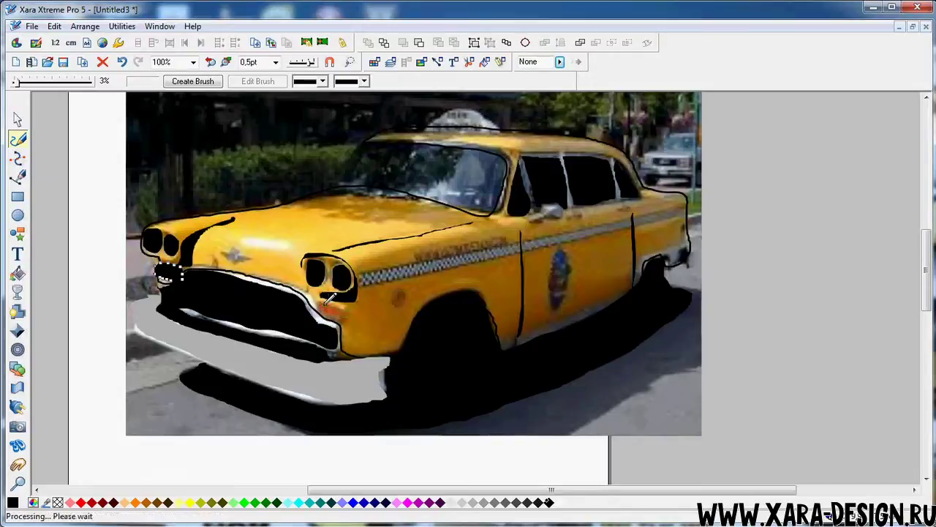
Step: Fill both turn signal shapes with red and remove their outlines
left_click(18, 119)
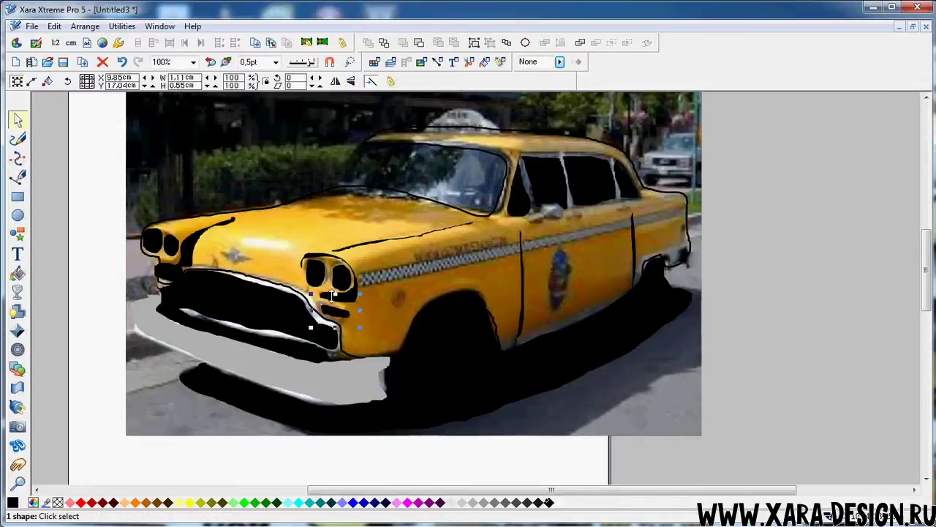
left_click(78, 504)
left_click(57, 502, "shift")
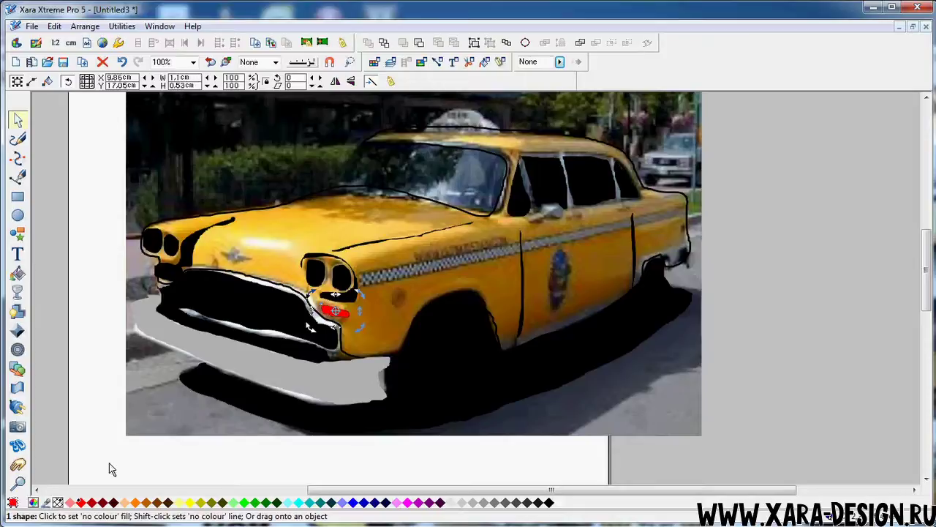
left_click(162, 277)
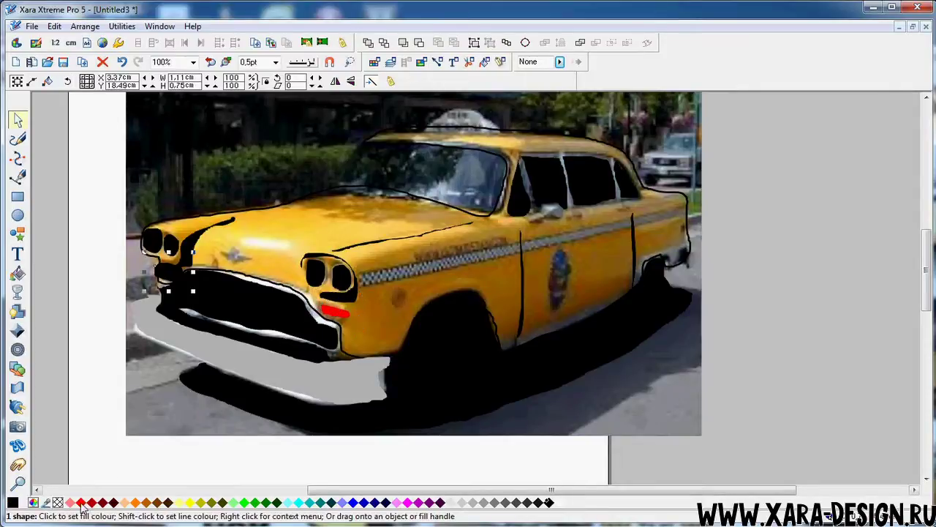
left_click(81, 504)
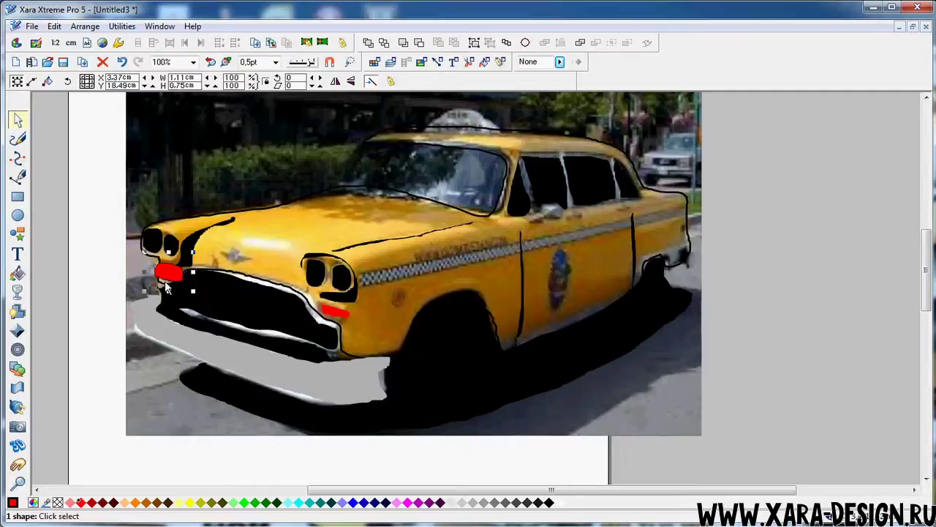
left_click(58, 504, "shift")
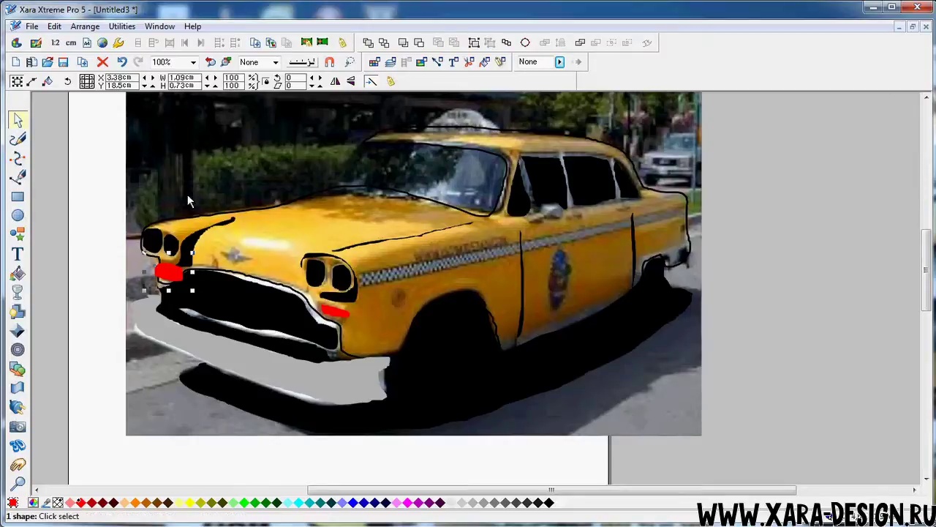
Step: Trace the winged emblem on the front of the hood as a closed black freehand shape
left_click(18, 141)
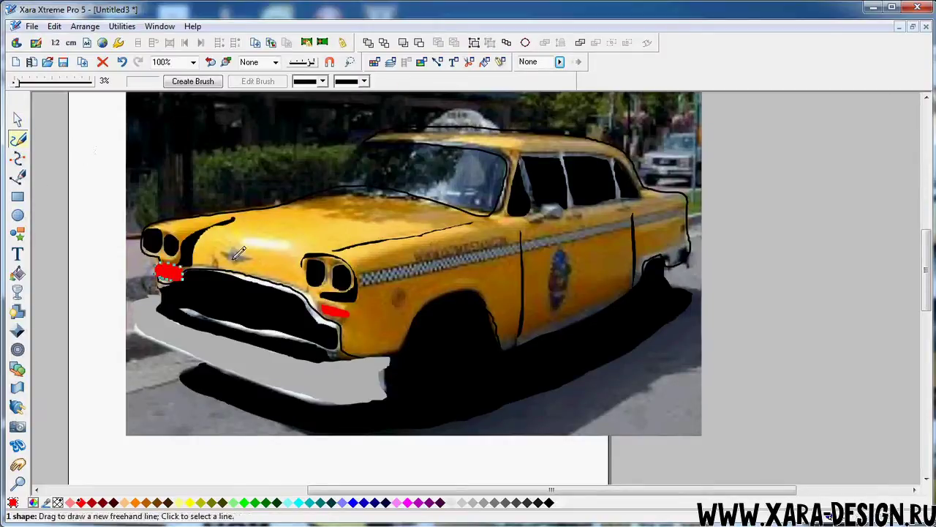
mouse_move(229, 251)
left_mouse_down()
mouse_move(220, 256)
mouse_move(252, 256)
mouse_move(228, 253)
left_mouse_up()
left_click(18, 119)
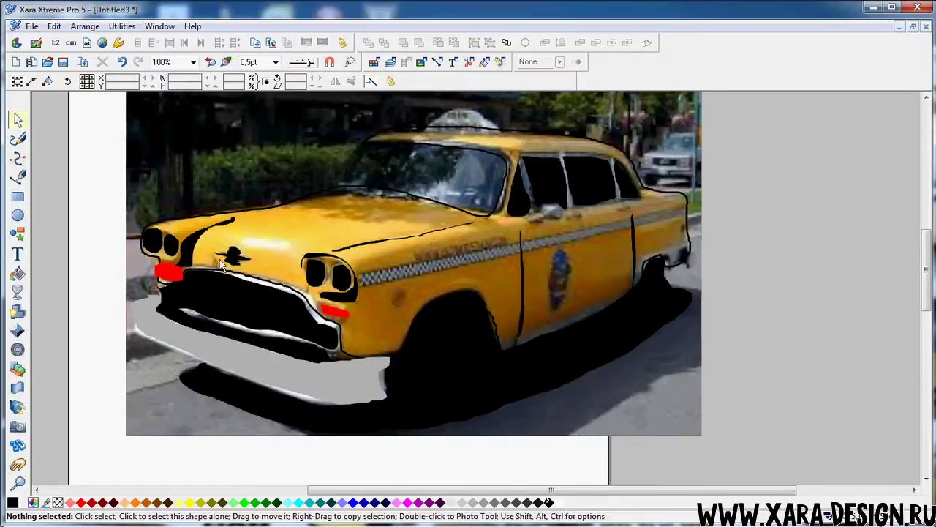
Step: Trace a large highlight area across the hood and headlights freehand, fill it with yellow and remove its outline
left_click(18, 138)
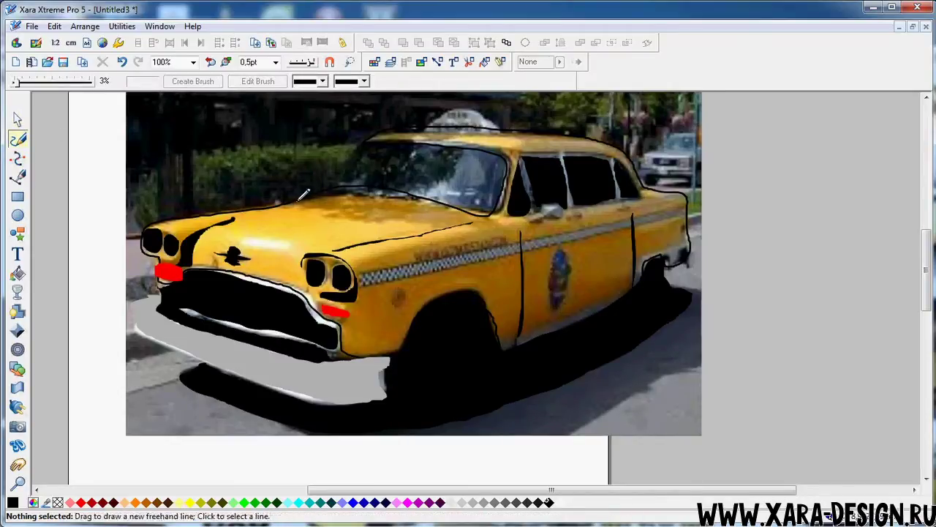
mouse_move(157, 261)
left_mouse_down()
mouse_move(364, 301)
mouse_move(386, 267)
mouse_move(444, 232)
mouse_move(295, 196)
left_mouse_up()
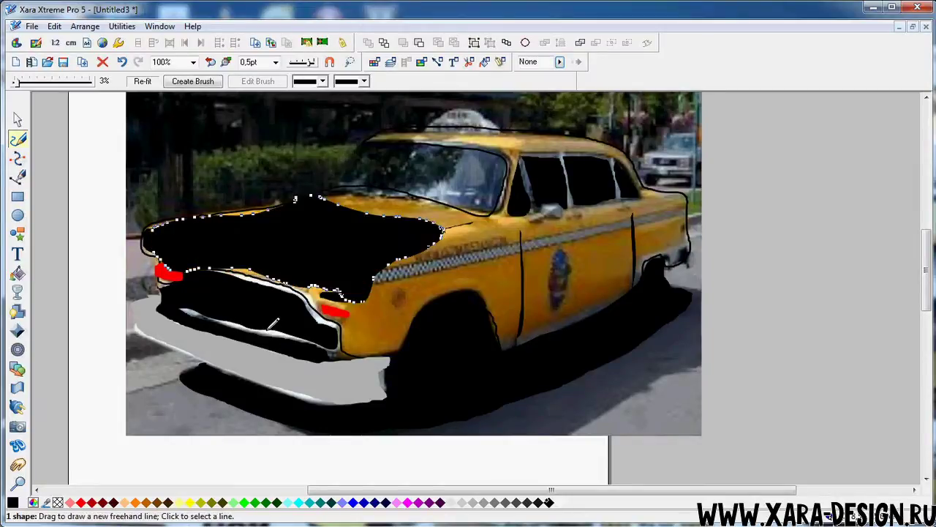
left_click(189, 502)
left_click(58, 503, "shift")
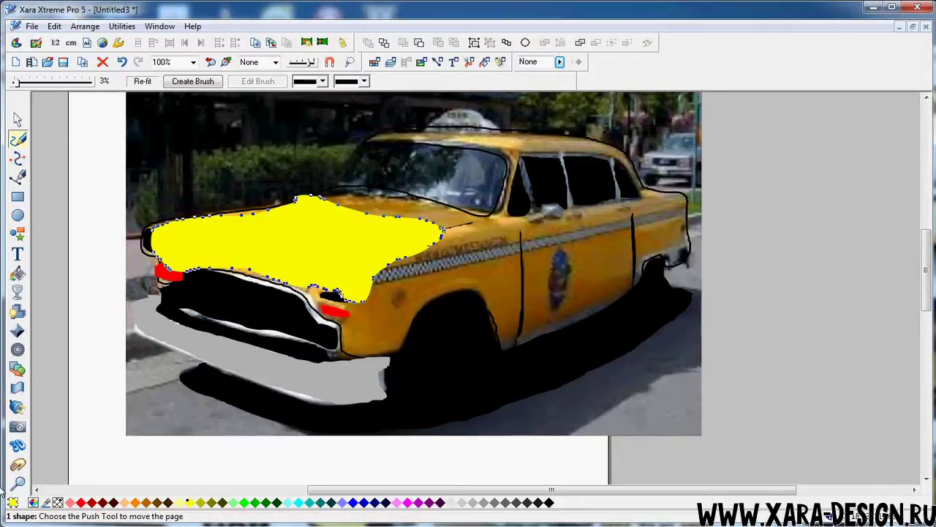
Step: Fill the taxi's main body outline with orange
left_click(17, 118)
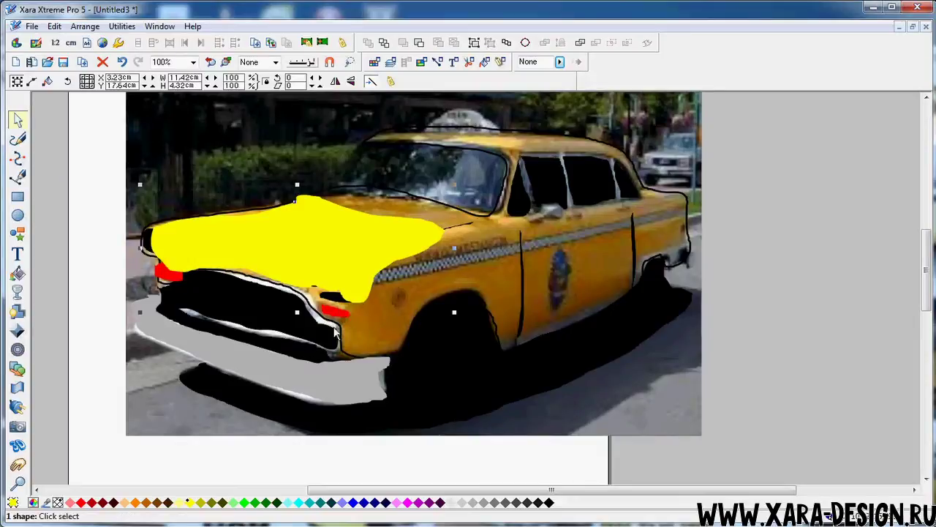
left_click(338, 329)
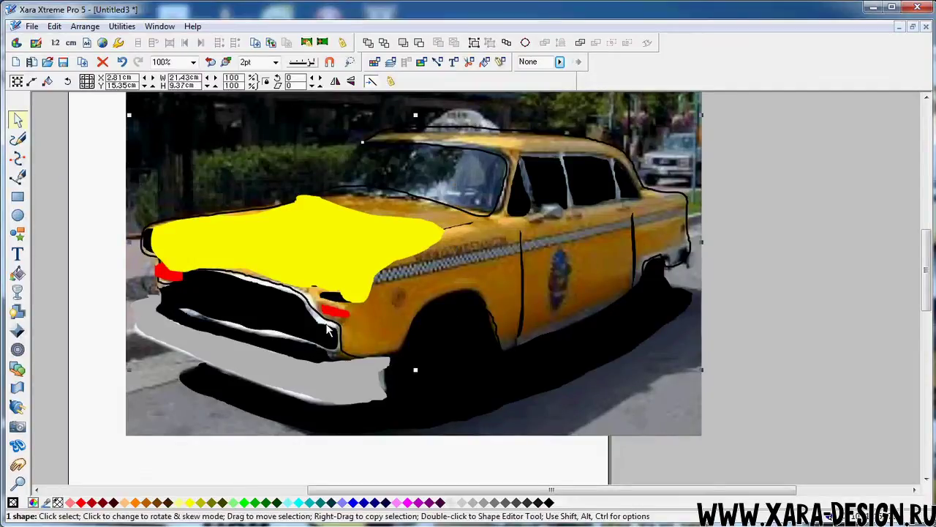
left_click(136, 503)
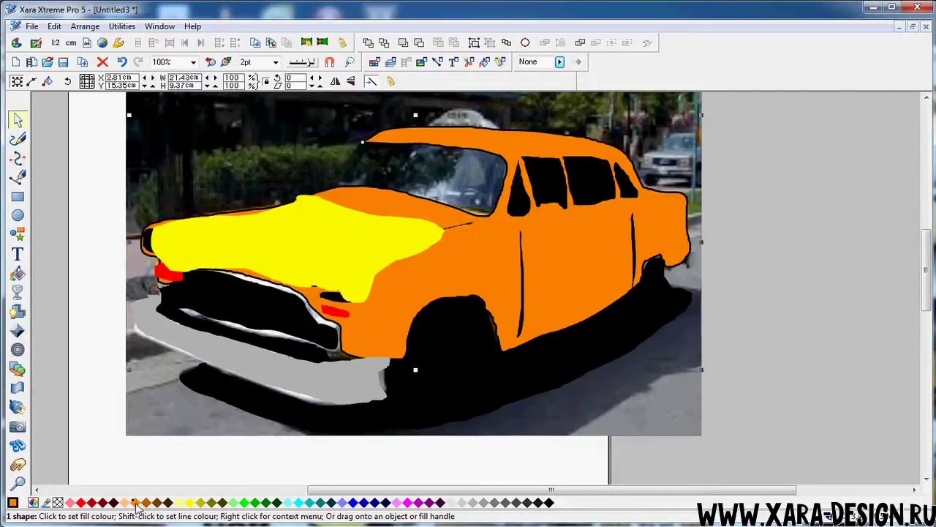
Step: Nudge the yellow hood highlight slightly down and right, and undo the stray move of the orange body
left_click(250, 243)
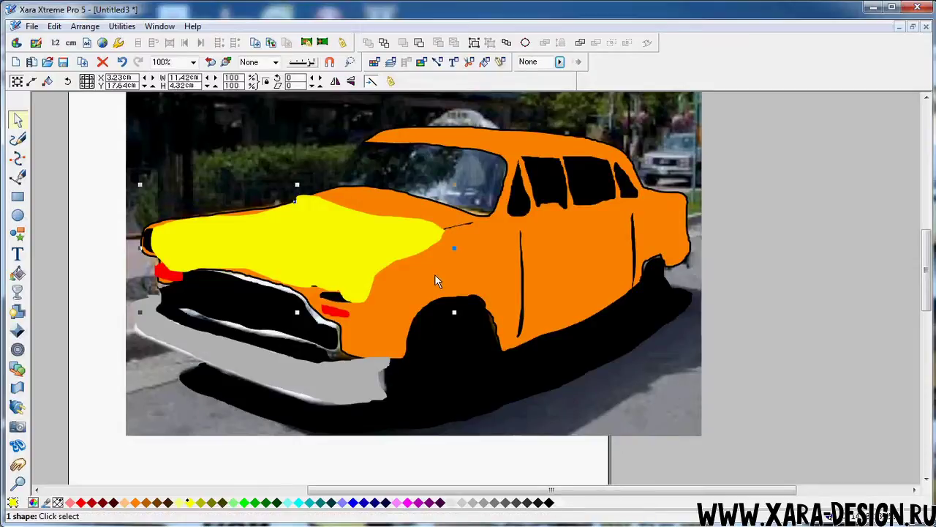
left_click_drag(355, 238, 337, 244)
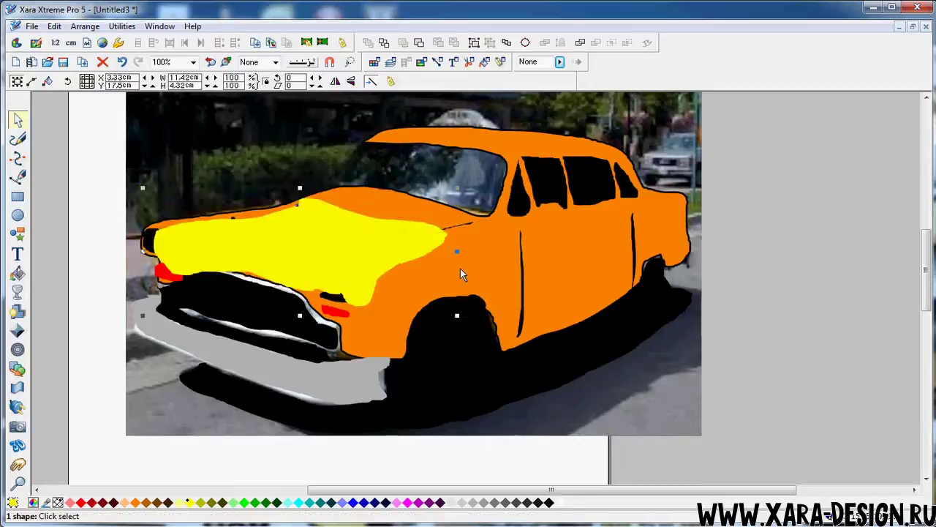
left_click_drag(460, 268, 628, 287)
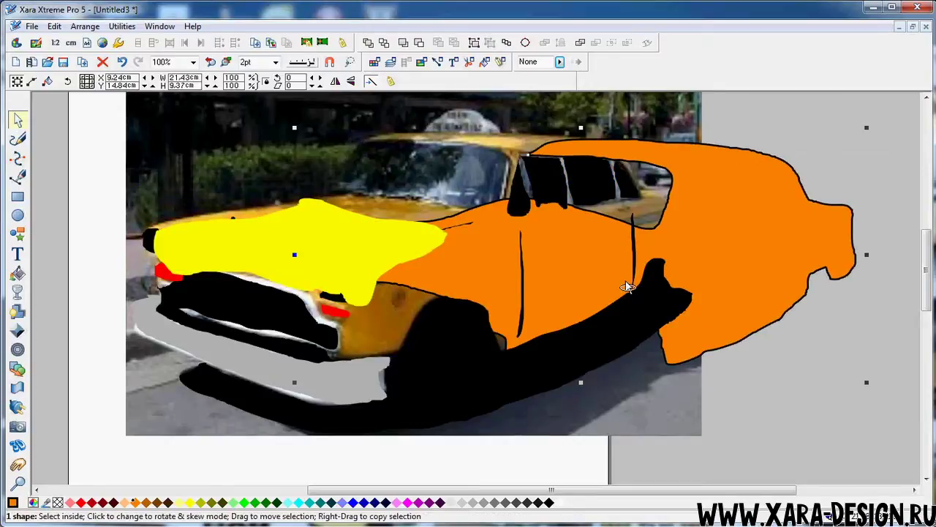
key("ctrl+z")
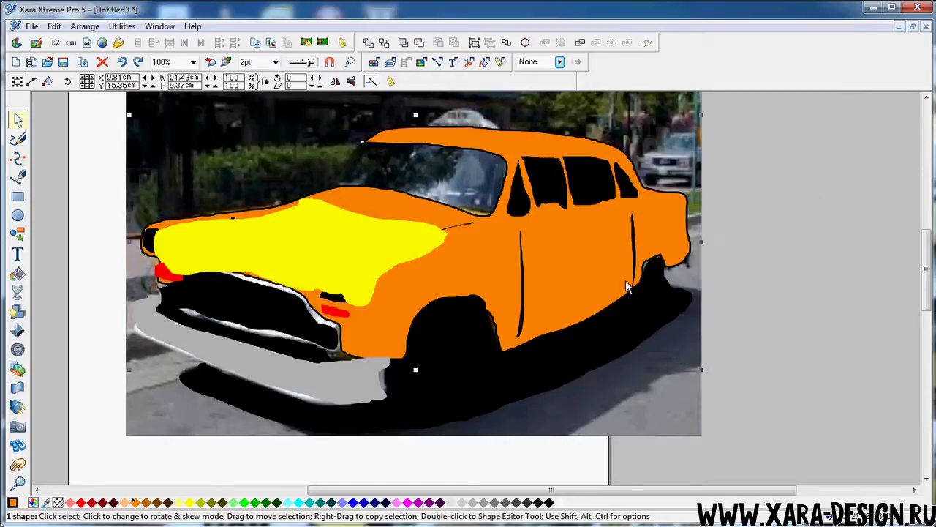
Step: Send the yellow highlight backward in the stack so it lies behind the emblem, headlights and hood lines but in front of the orange body
left_click(330, 237)
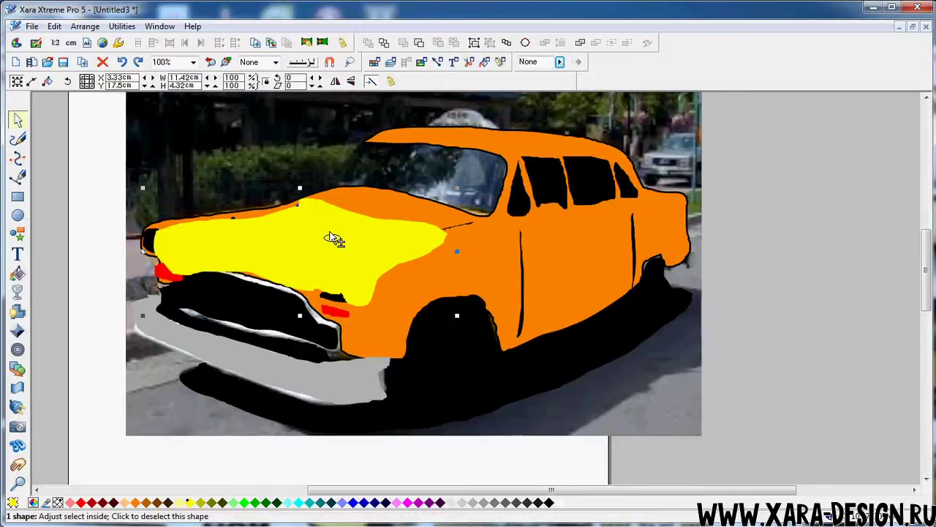
key("ctrl+shift+b")
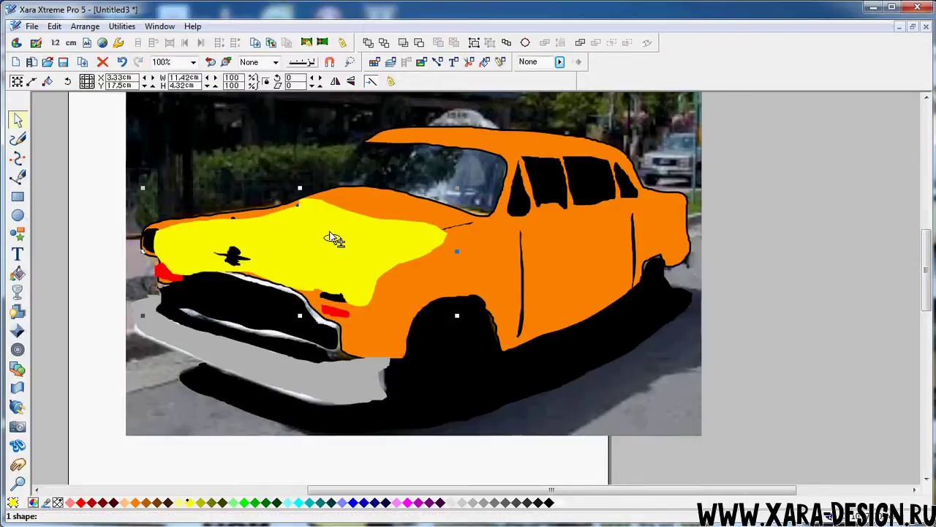
key("ctrl+b")
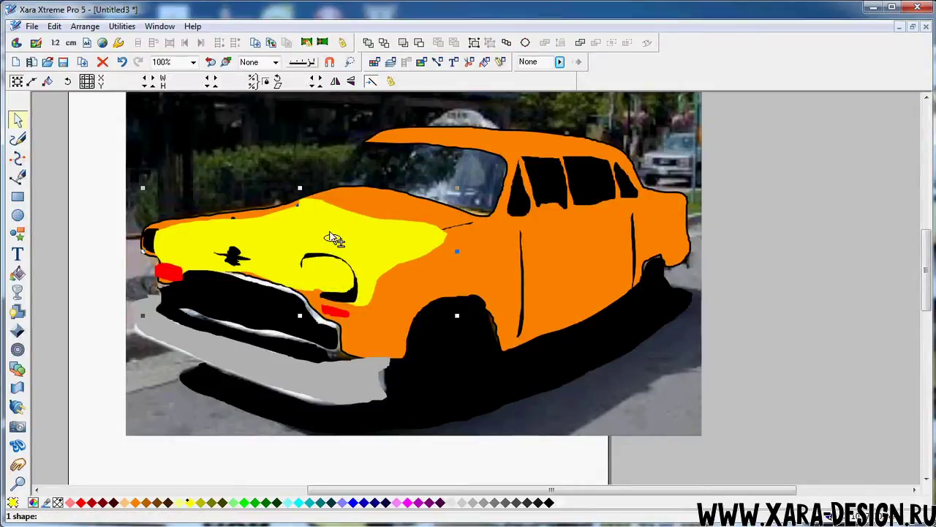
key("ctrl+b")
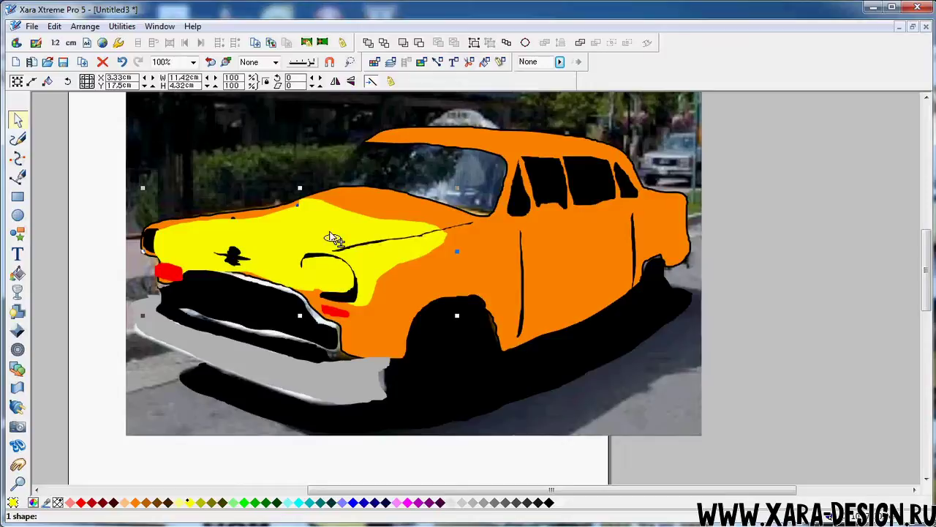
key("ctrl+b")
key("ctrl+b")
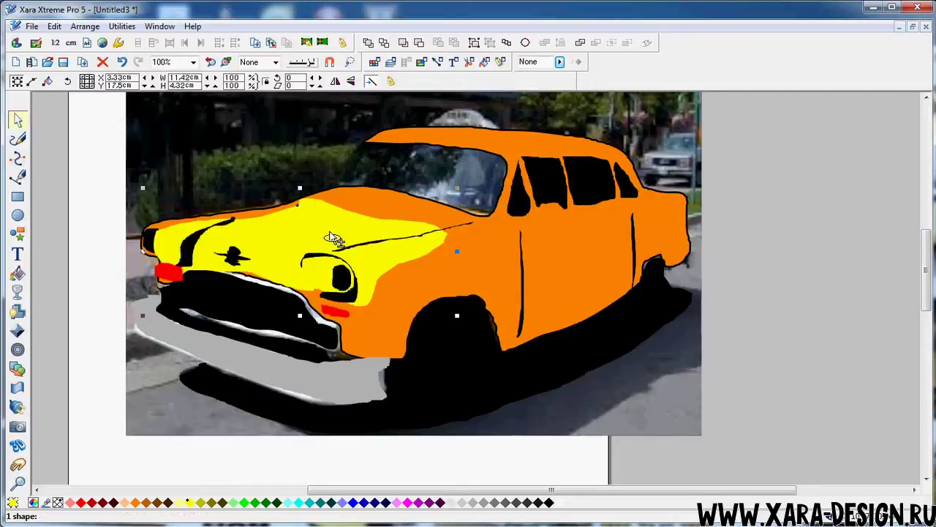
key("ctrl+b")
key("ctrl+b")
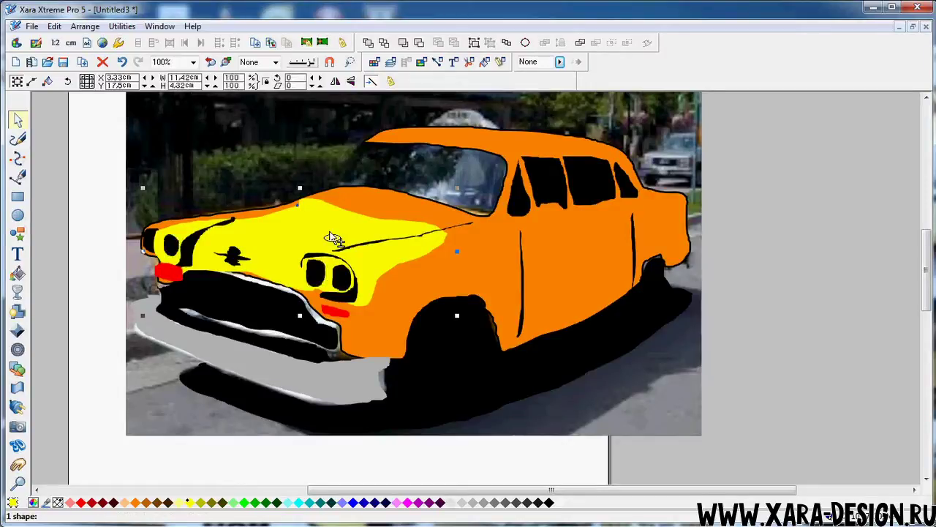
key("ctrl+b")
key("ctrl+b")
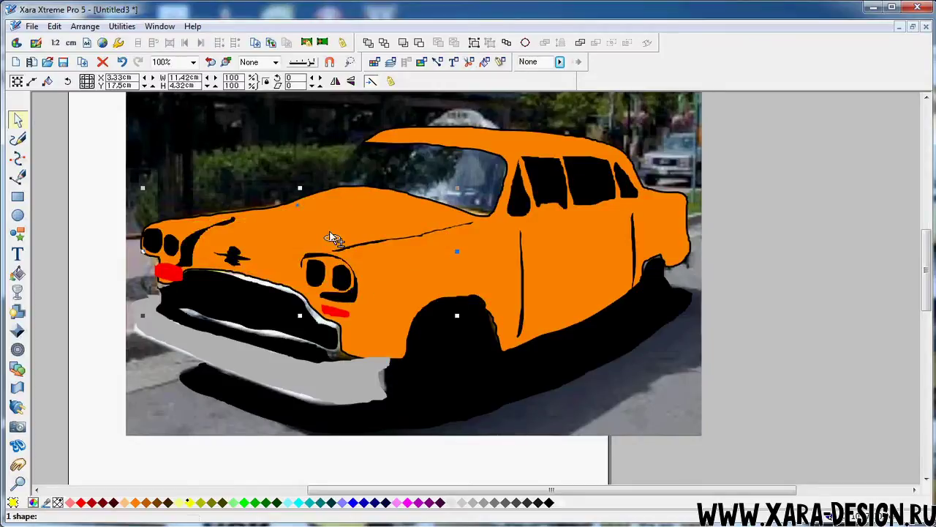
key("ctrl+z")
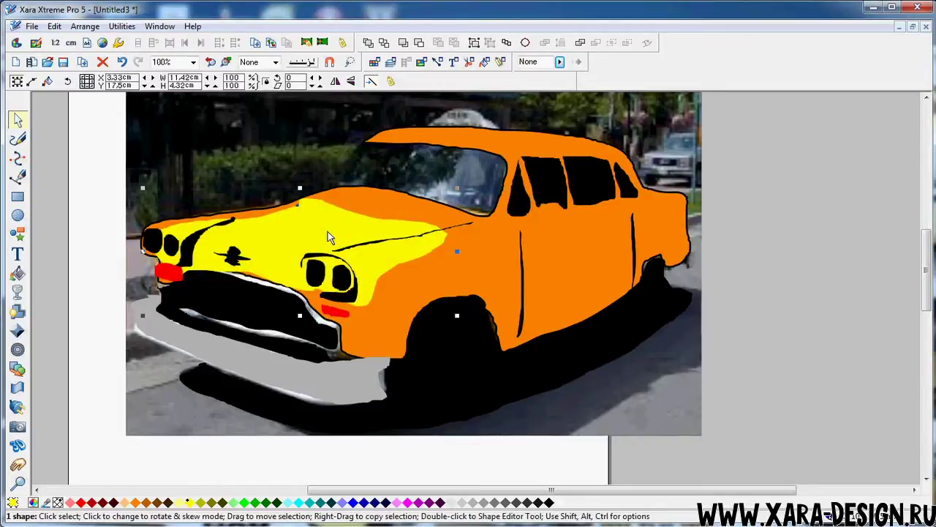
Step: Shift the yellow highlight toward the front of the hood and feather its edges by 1.16 cm
left_click_drag(290, 247, 269, 239)
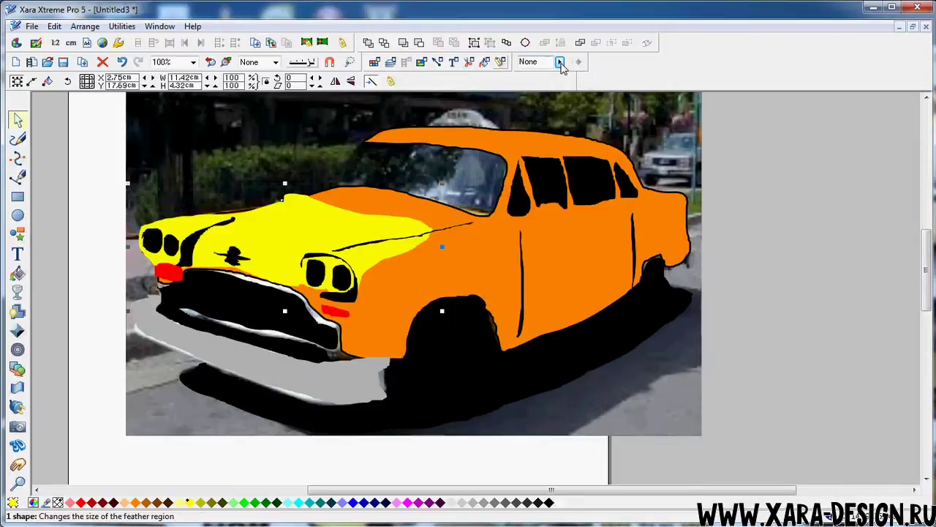
left_click(561, 63)
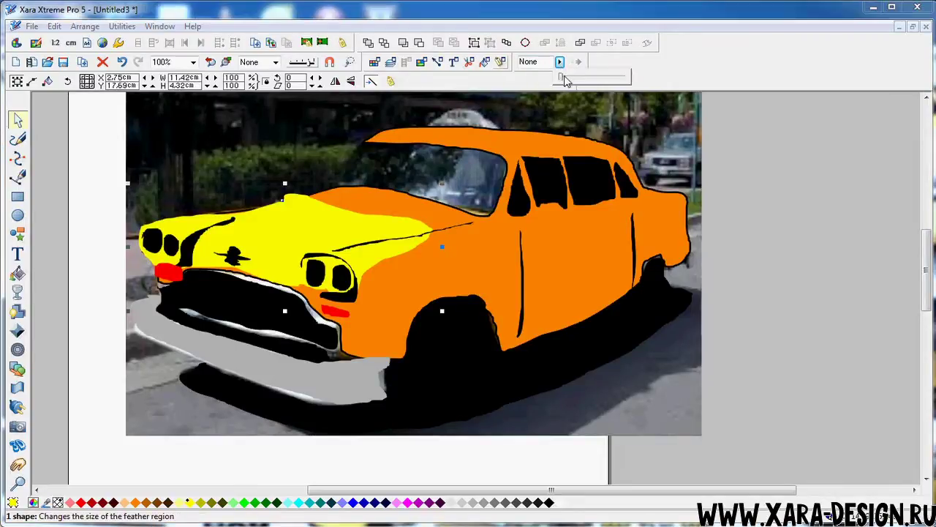
left_click_drag(561, 82, 619, 80)
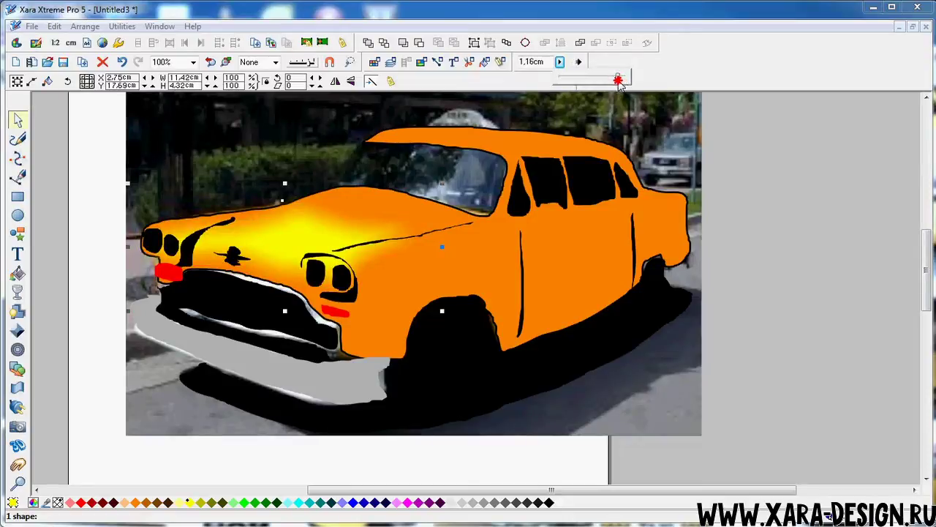
left_click(55, 152)
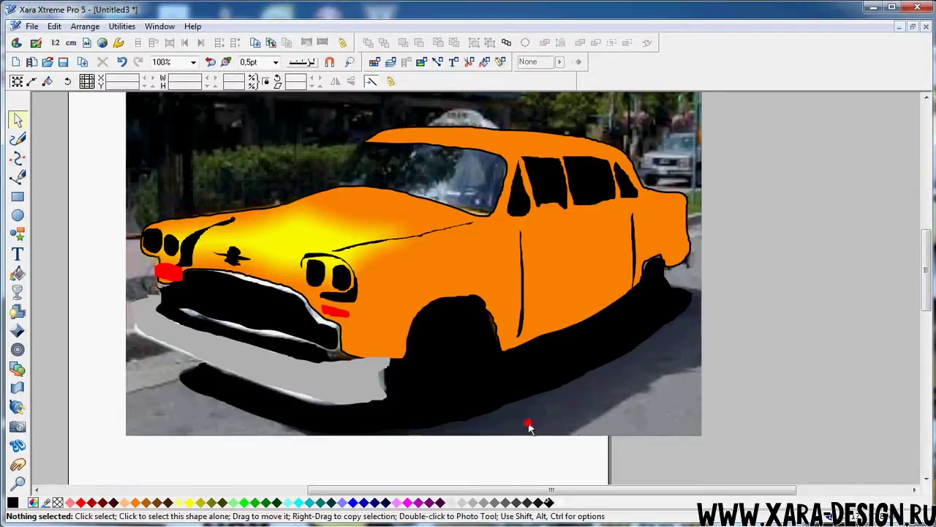
Step: Move the reference photo out from behind the drawing, placing it beside the taxi and off the page
left_click_drag(527, 424, 809, 424)
key("Escape")
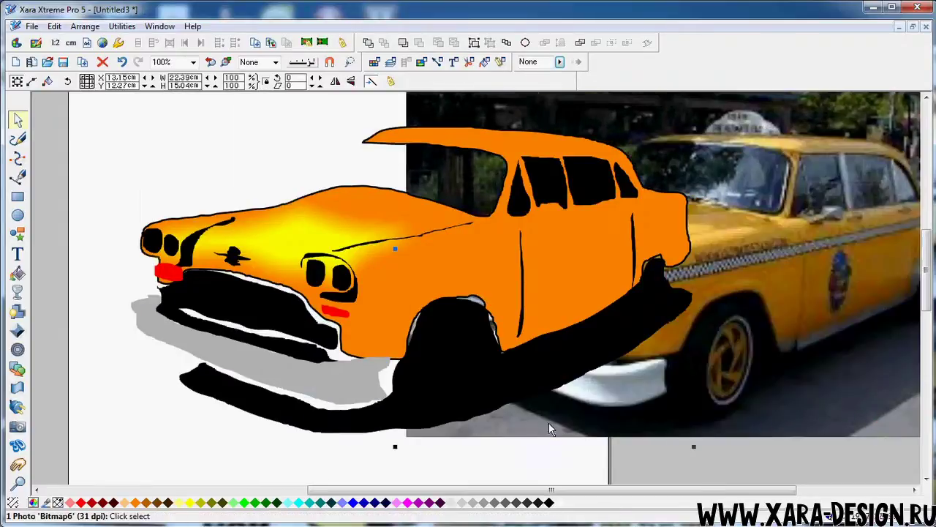
left_click_drag(617, 428, 877, 411)
left_click_drag(753, 394, 759, 385)
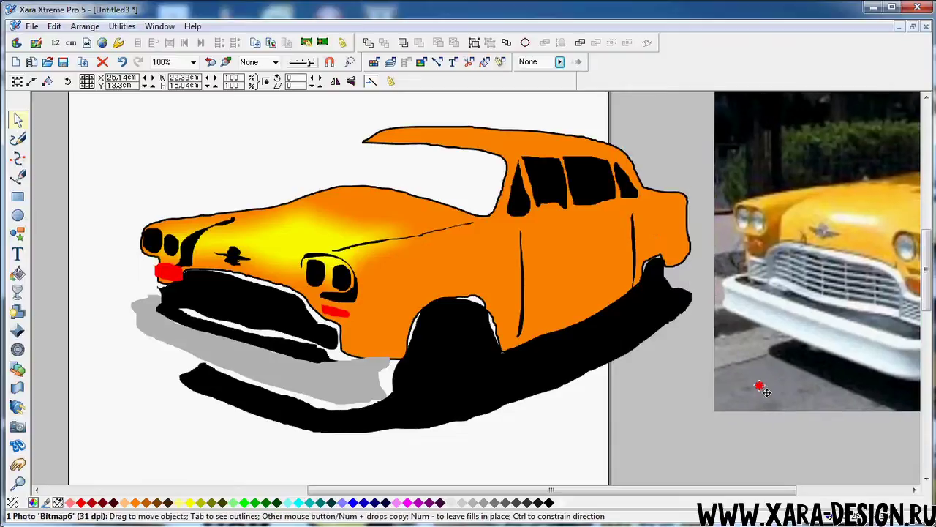
left_click(18, 139)
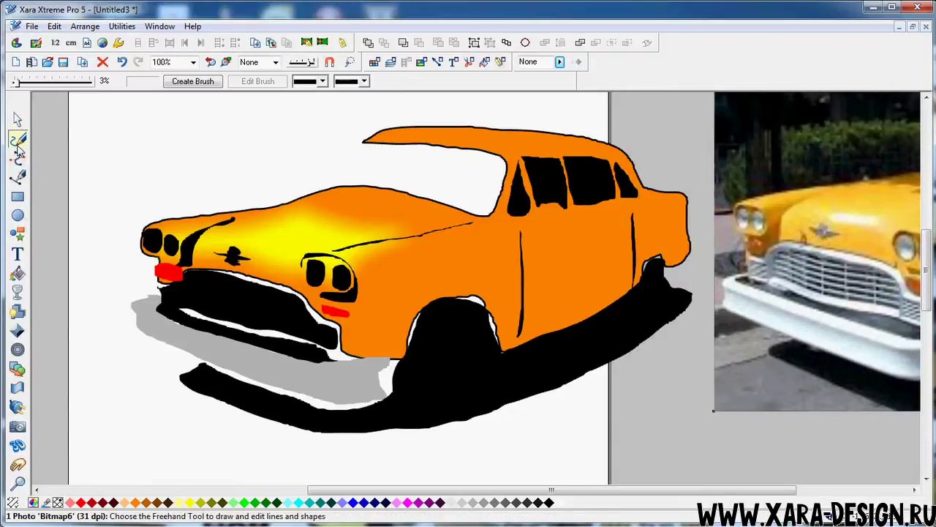
left_click_drag(364, 139, 333, 174)
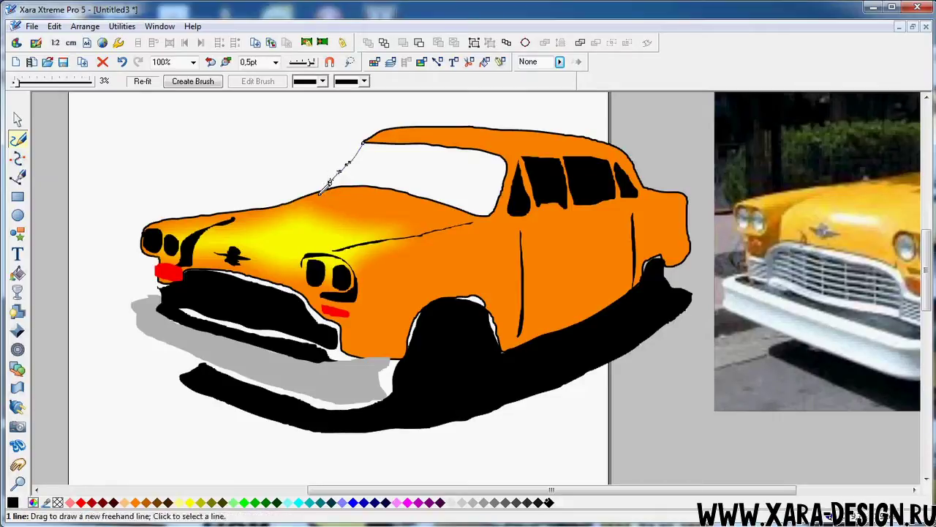
key("ctrl+z")
Step: Reposition the reference photo so its windshield shows uncovered beside the drawing
left_click(18, 119)
left_click_drag(831, 234, 647, 341)
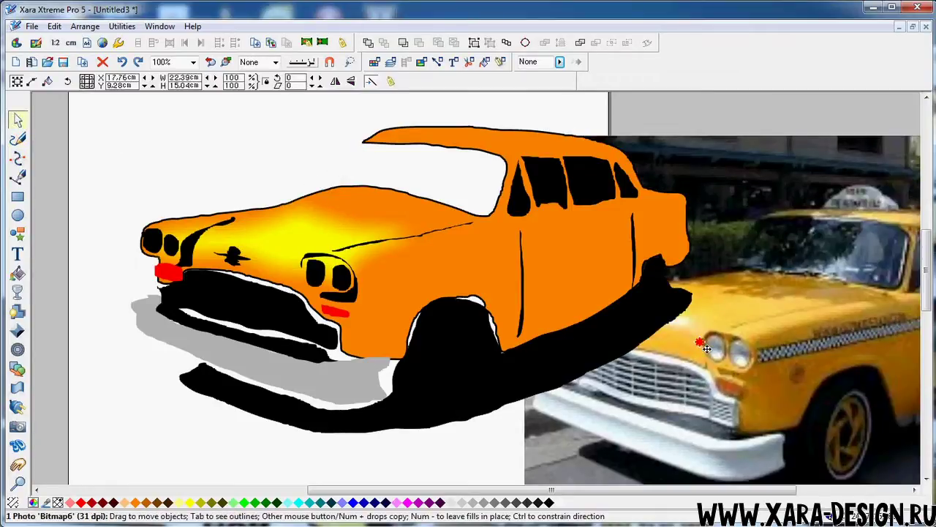
left_click(17, 138)
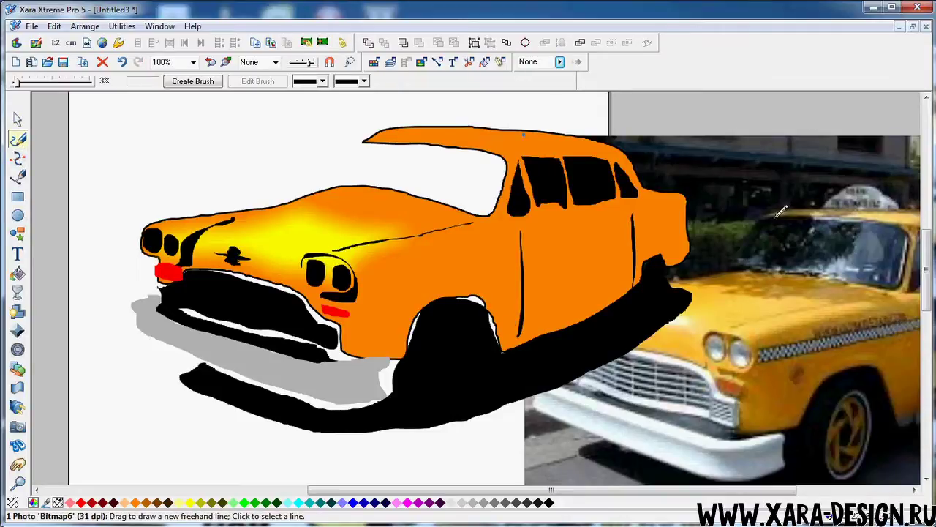
left_click_drag(779, 213, 743, 237)
left_click_drag(729, 269, 835, 271)
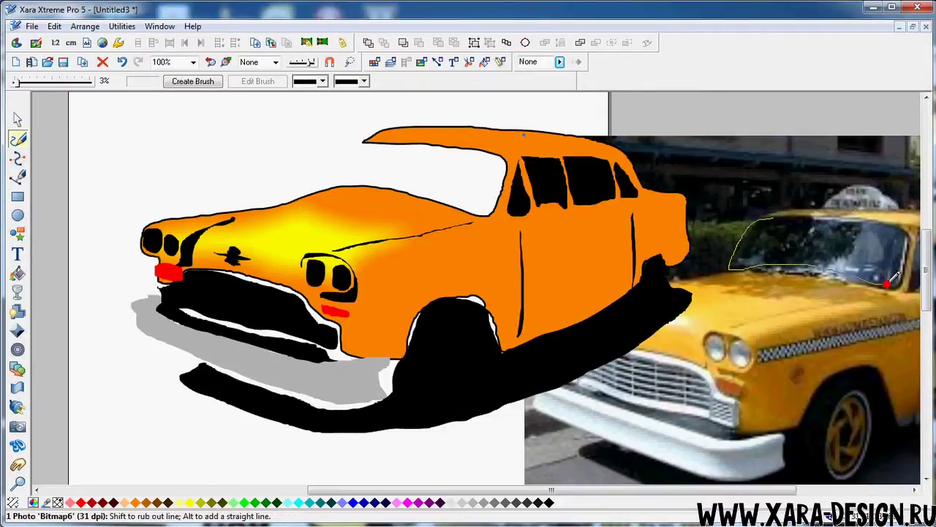
mouse_move(894, 276)
left_mouse_down()
mouse_move(903, 228)
mouse_move(773, 217)
left_mouse_up()
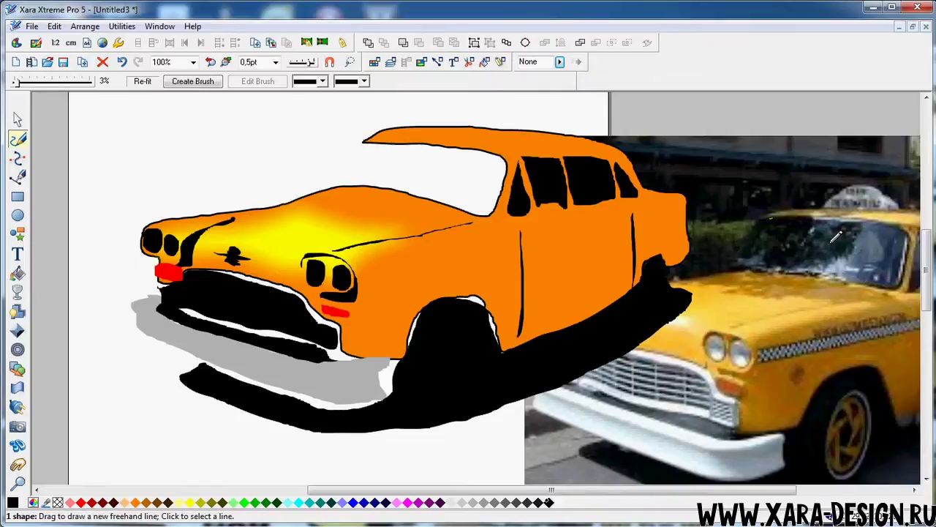
left_click(19, 141)
key("Delete")
Step: Trace the photo's windshield as a closed black freehand shape about 7.11 by 3.08 cm and place it in the drawing's windshield opening
mouse_move(753, 218)
left_mouse_down()
mouse_move(729, 260)
mouse_move(746, 272)
mouse_move(809, 275)
left_mouse_up()
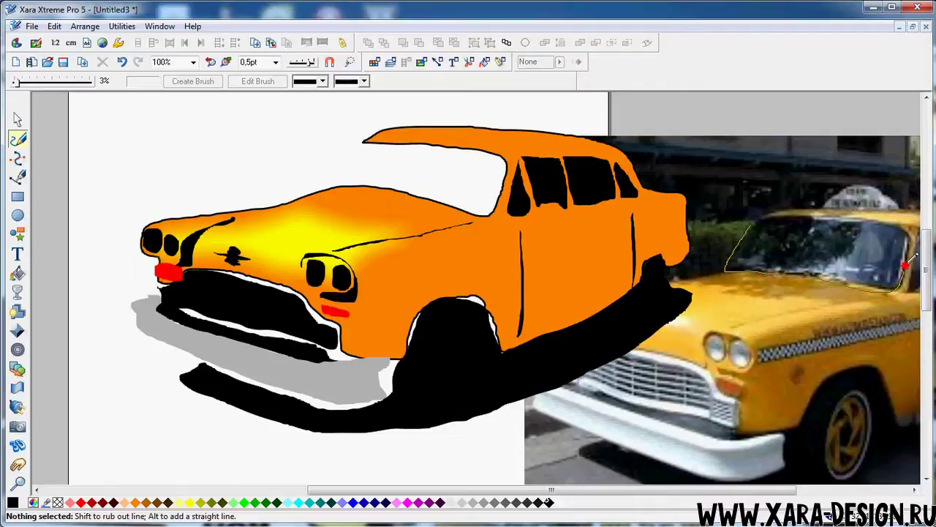
left_click_drag(884, 226, 750, 222)
left_click(17, 119)
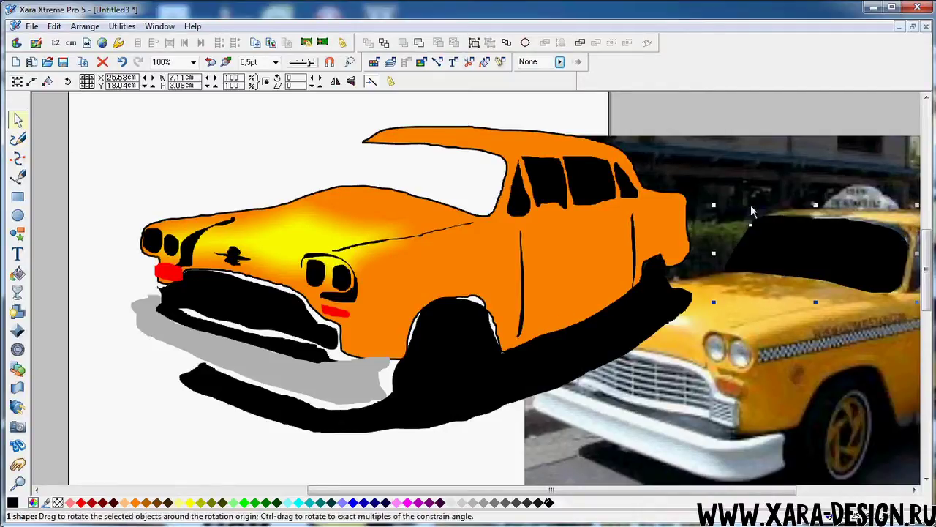
mouse_move(834, 265)
left_mouse_down()
mouse_move(413, 168)
mouse_move(421, 170)
left_mouse_up()
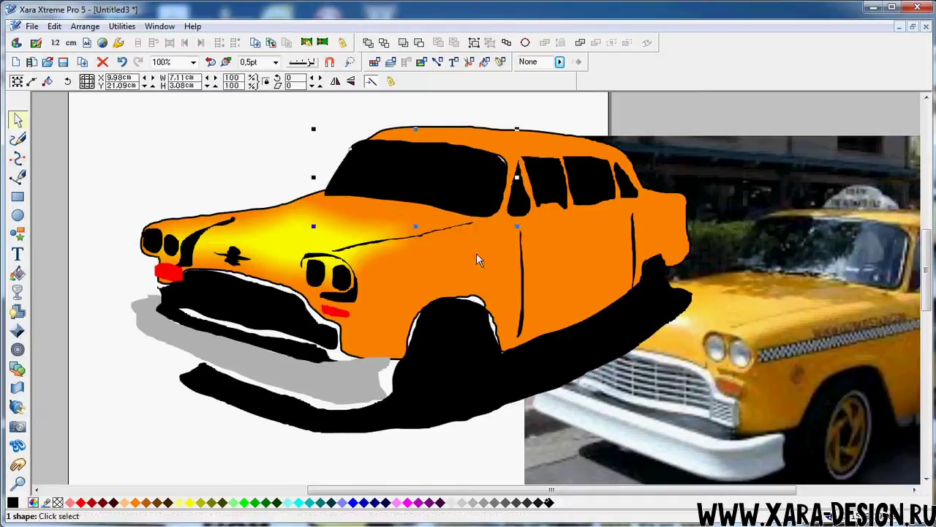
Step: Try the orange body without its outline and undo the change
left_click(579, 270)
left_click(57, 503, "shift")
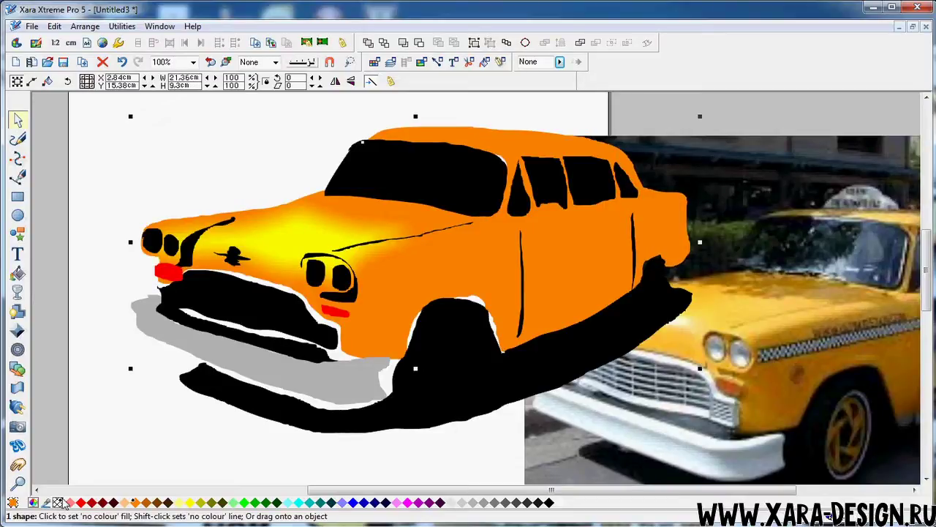
key("ctrl+z")
Step: Reshape the windshield's lower front corner by editing its points and deleting surplus ones so the edge follows the hood
left_click(397, 176)
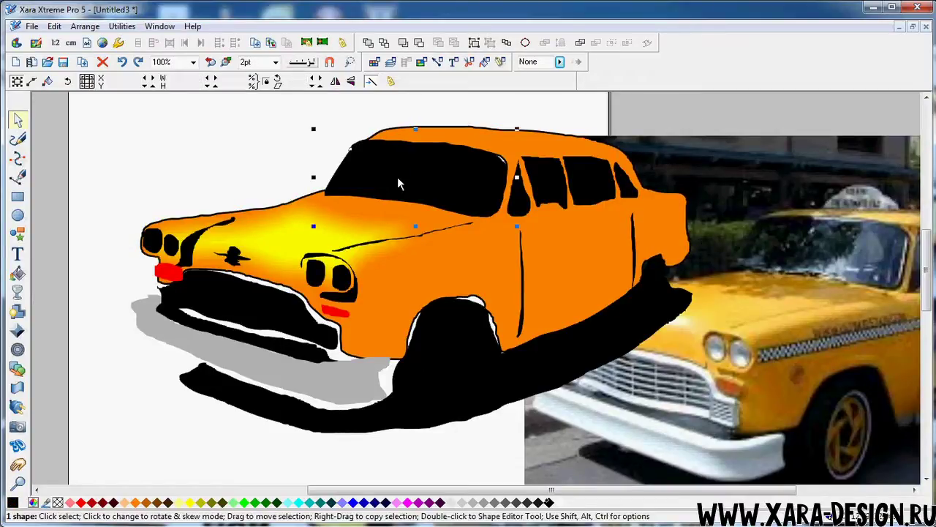
key("F4")
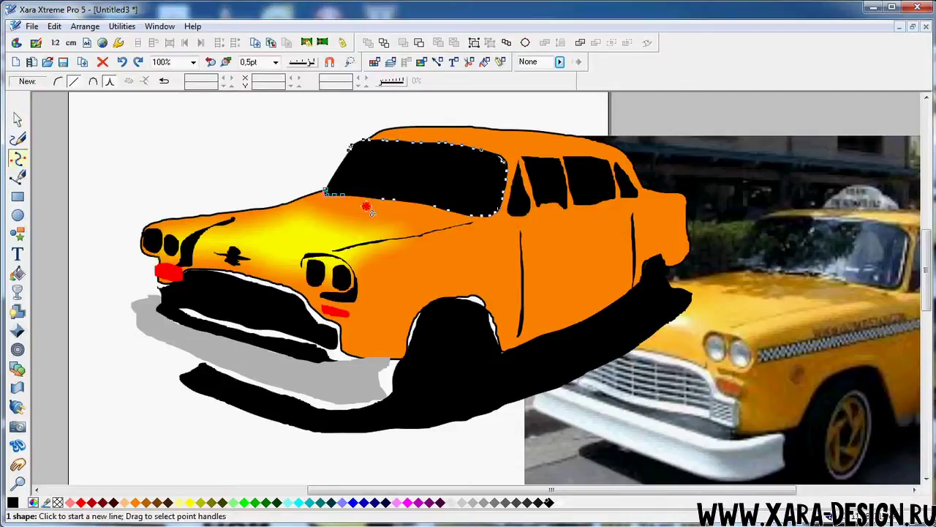
left_click(342, 192)
key("Delete")
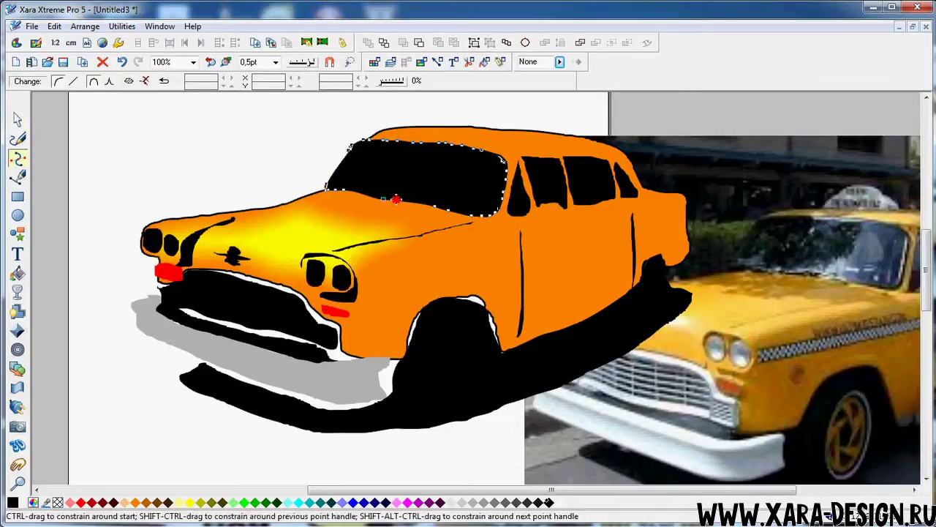
left_click(19, 119)
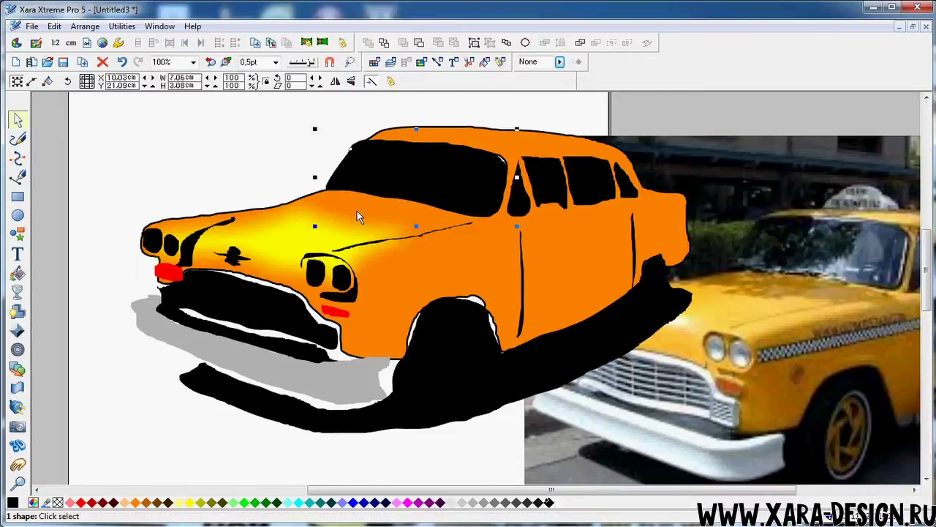
Step: Smooth the orange body's upper hood edge by removing the surplus points between the windshield and the far headlights
left_click(516, 276)
left_click(19, 157)
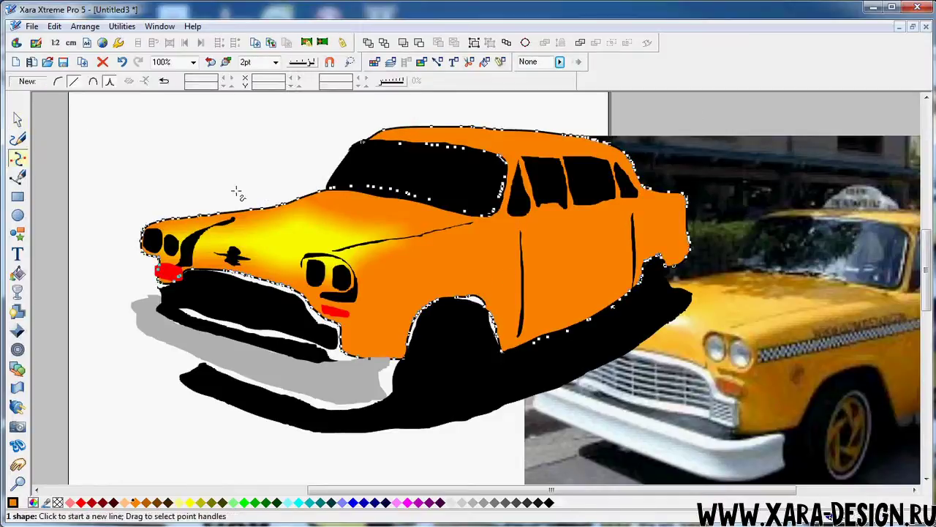
left_click_drag(236, 192, 271, 199)
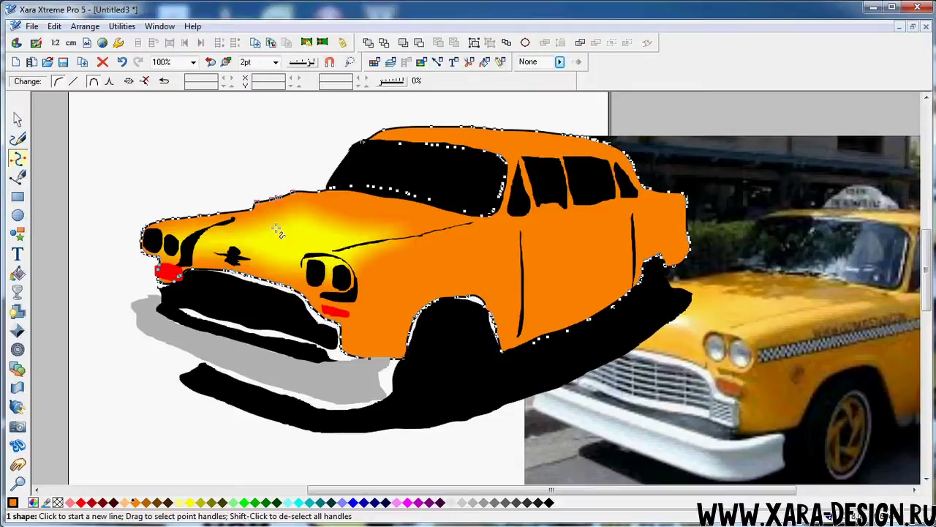
left_click(257, 220)
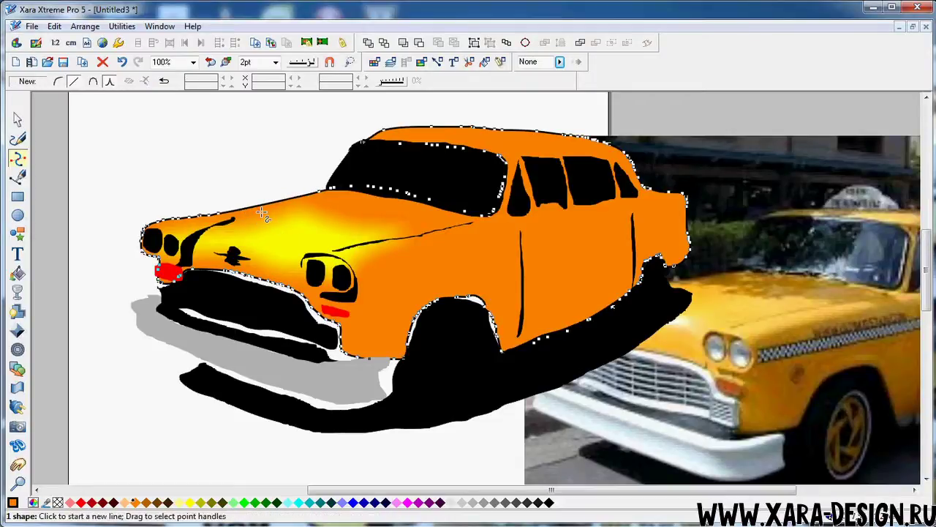
left_click_drag(225, 219, 230, 210)
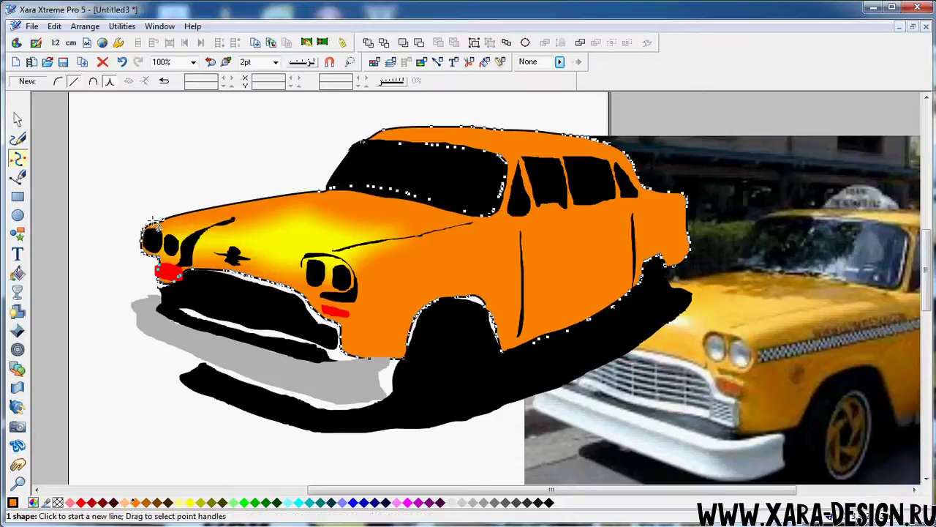
Step: Try deleting the orange body's points around the outermost headlight and undo the deletion
left_click_drag(135, 215, 175, 262)
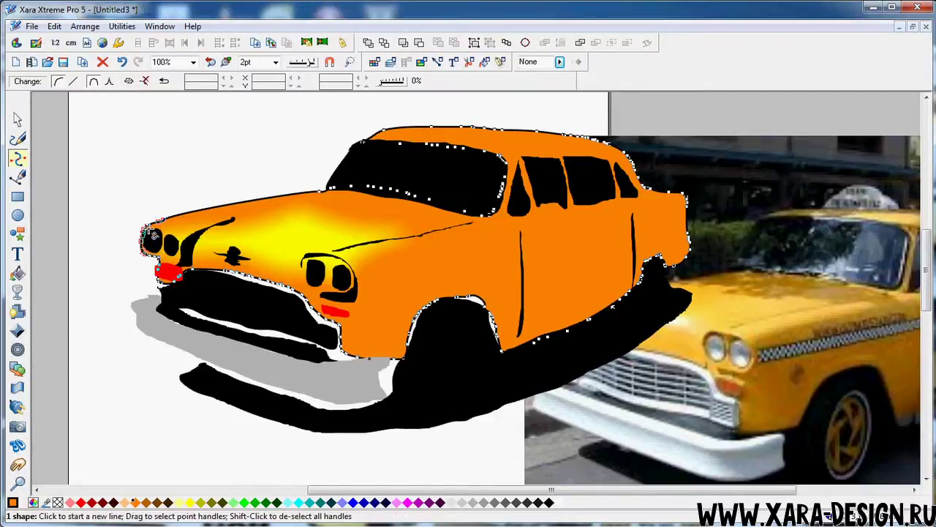
key("Delete")
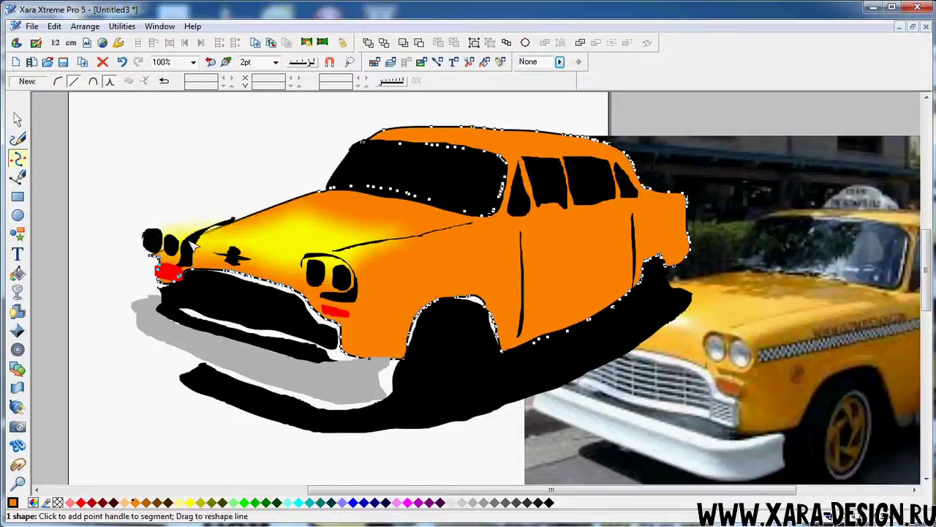
key("ctrl+z")
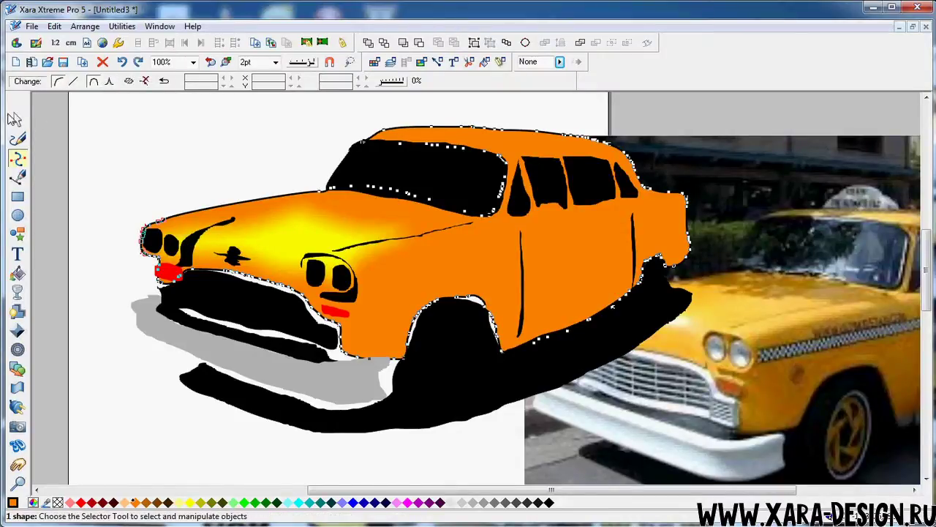
Step: Move the reference photo so its front wheel is uncovered and draw an ellipse about 1.3 by 3.52 cm over the rim
left_click(17, 119)
mouse_move(735, 358)
left_mouse_down()
mouse_move(564, 288)
mouse_move(555, 296)
mouse_move(611, 306)
left_mouse_up()
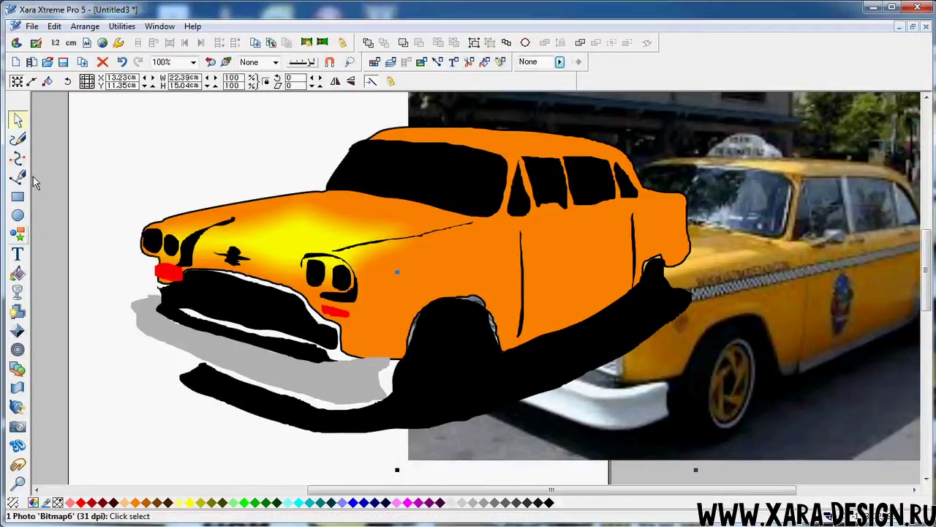
left_click(18, 215)
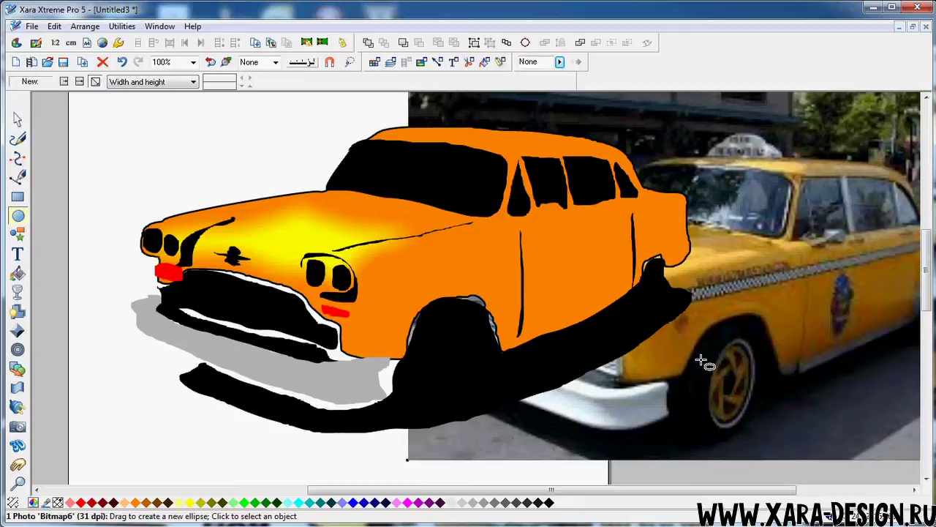
left_click_drag(723, 341, 756, 432)
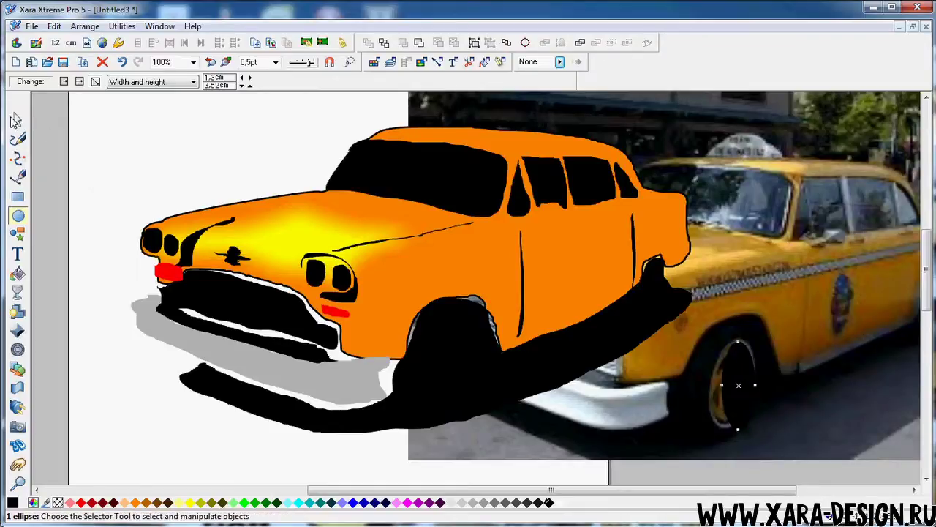
Step: Skew and stretch the ellipse to about 1.75 by 3.54 cm to match the tilt of the photo's front wheel rim
left_click(18, 119)
left_click(732, 421)
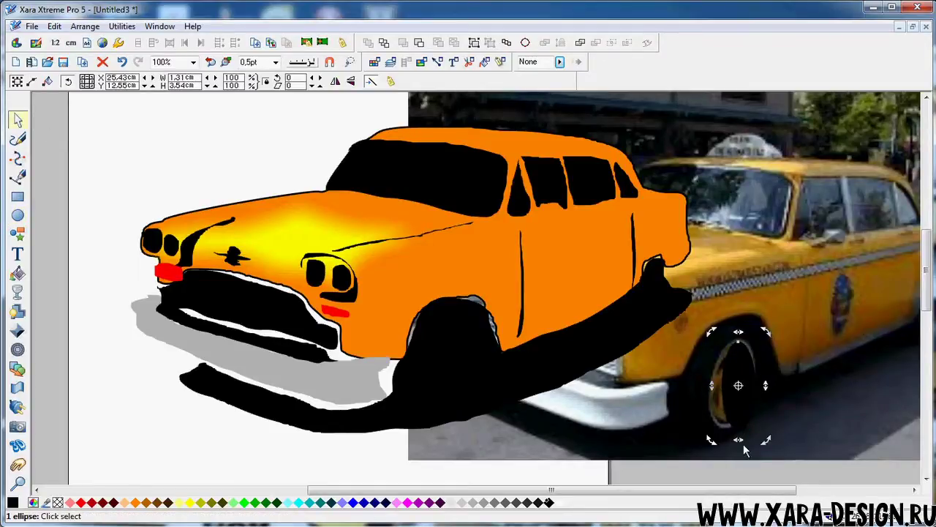
left_click_drag(733, 443, 720, 439)
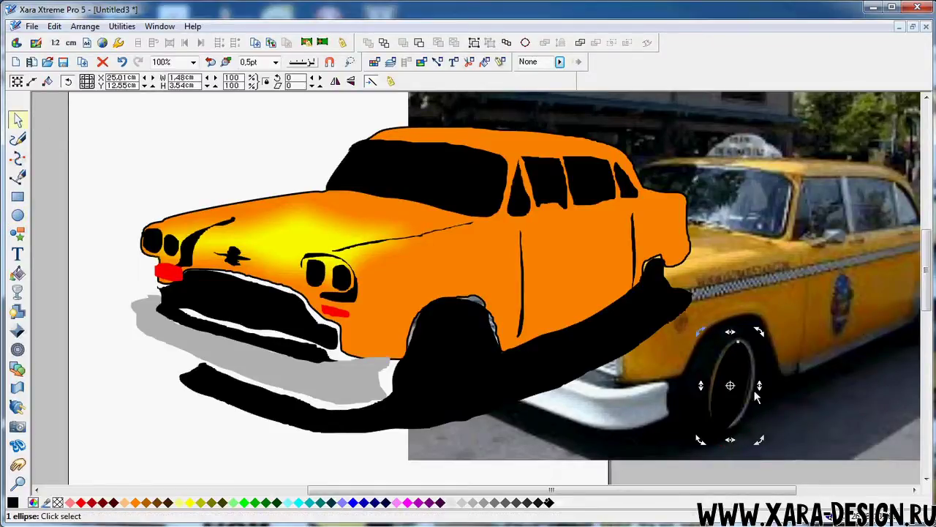
left_click_drag(759, 385, 765, 385)
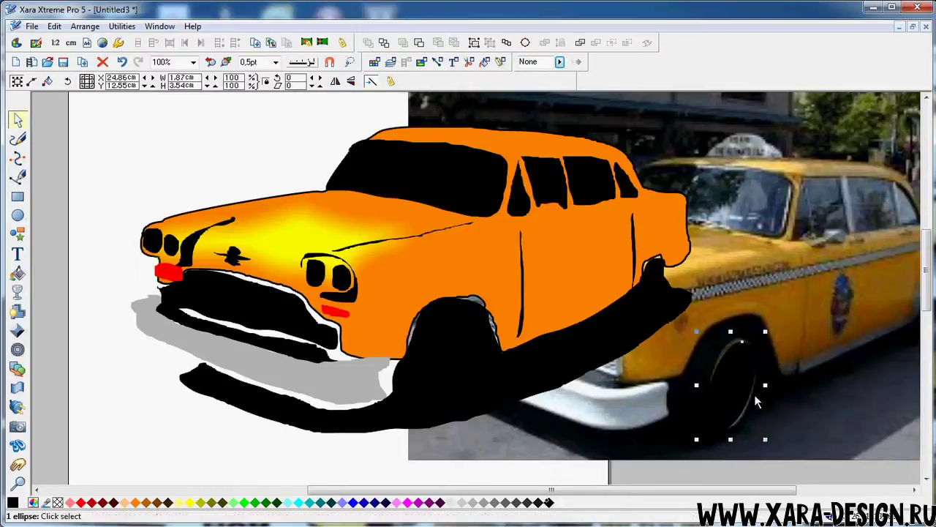
left_click(735, 404)
left_click_drag(734, 439, 738, 440)
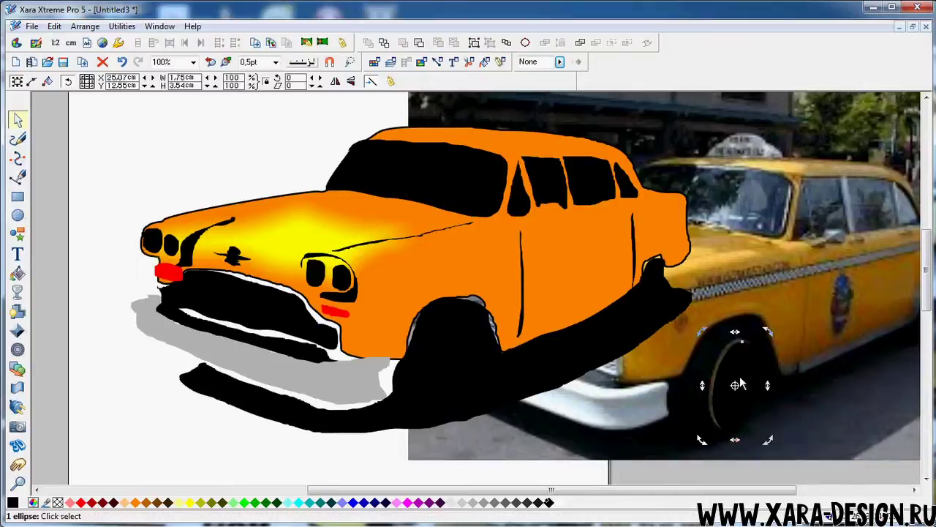
Step: Give the rim ellipse a white 5 pt outline without fill and place it on the drawing's front wheel
left_click(559, 504, "shift")
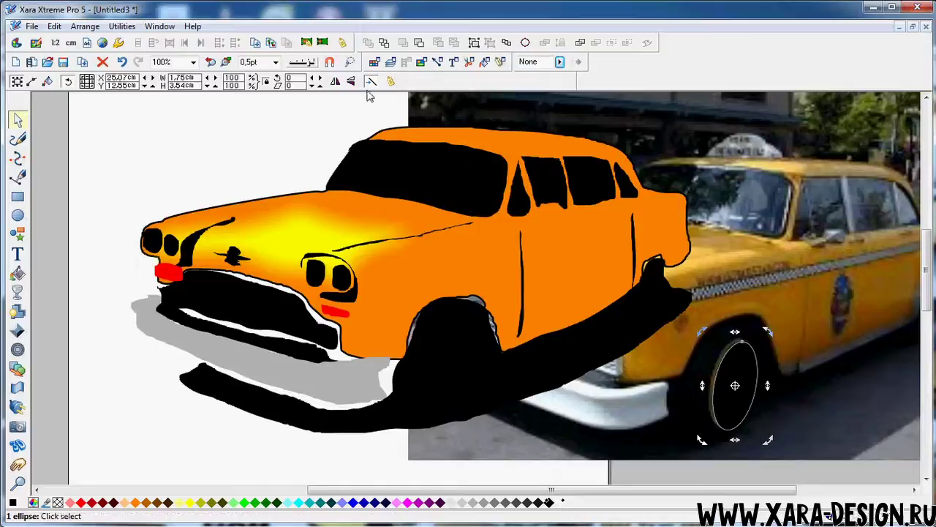
left_click(242, 62)
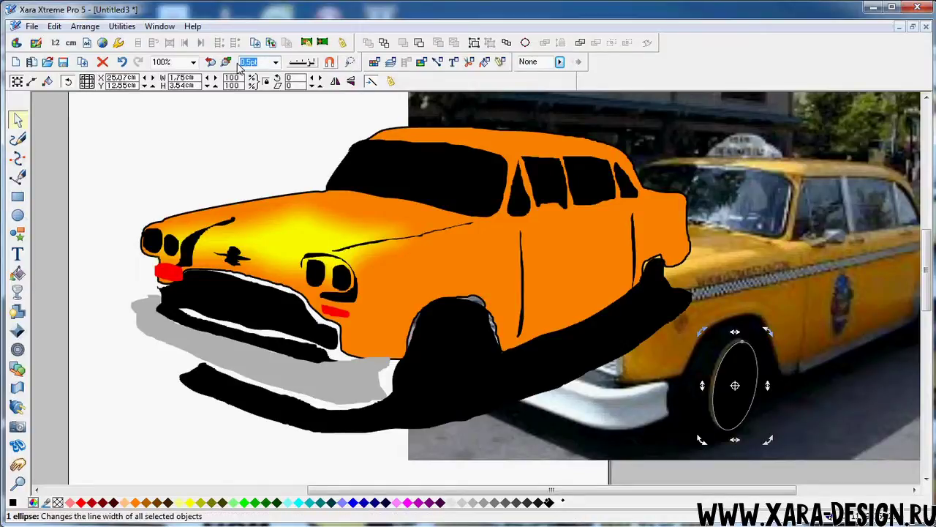
key("Return")
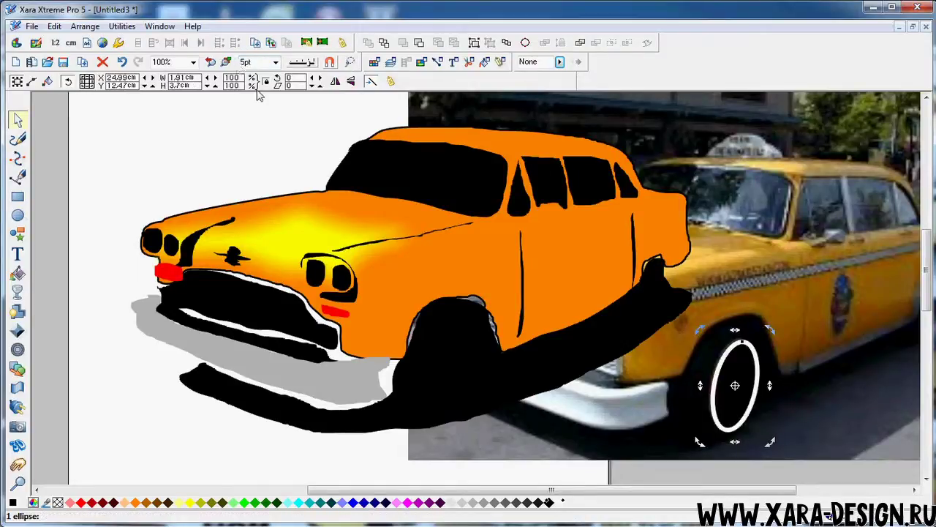
left_click(12, 502)
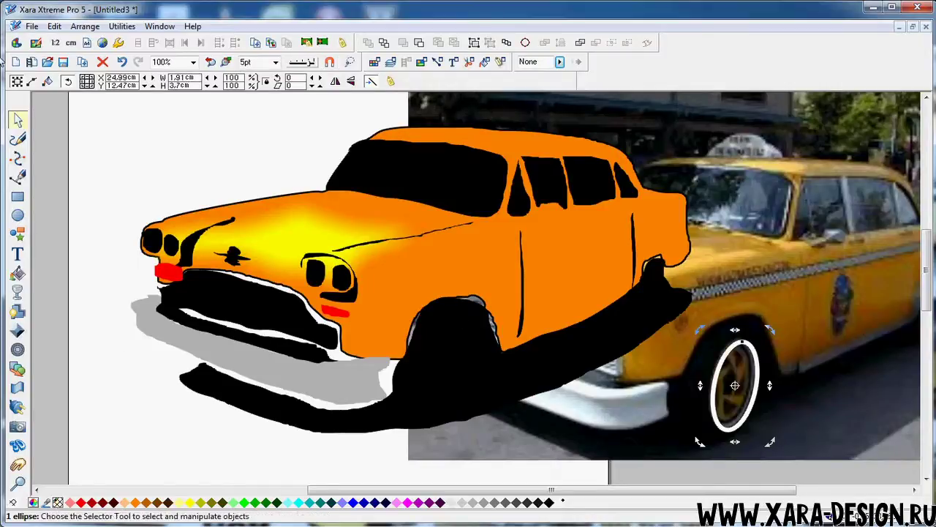
left_click(149, 136)
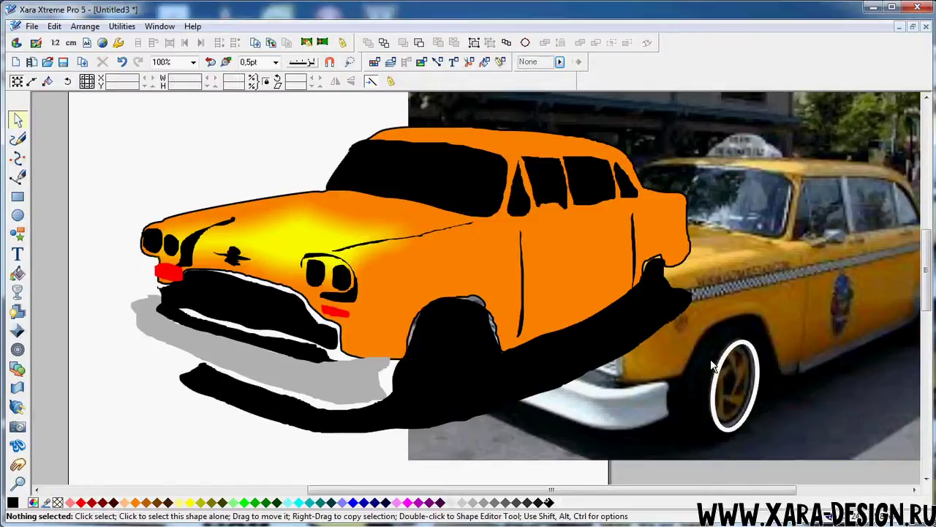
mouse_move(696, 388)
left_mouse_down()
mouse_move(501, 383)
mouse_move(442, 358)
left_mouse_up()
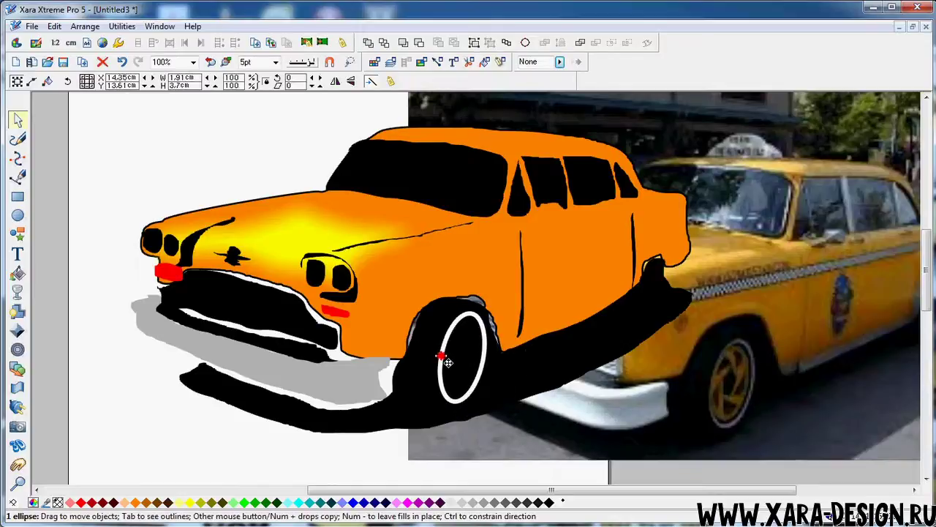
Step: Reshape the black underbody shape by removing its points at both wheel arches and curving its edge above the front and rear wheels
left_click(561, 368)
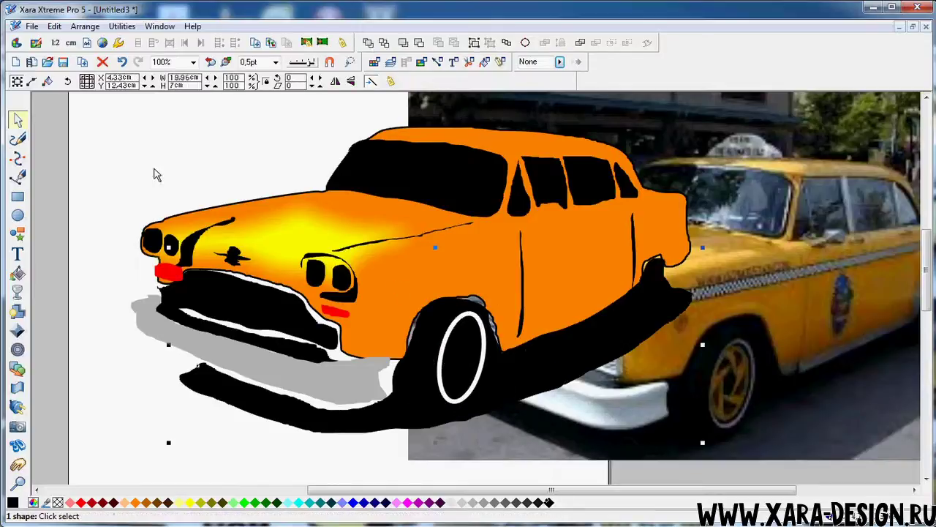
left_click(19, 161)
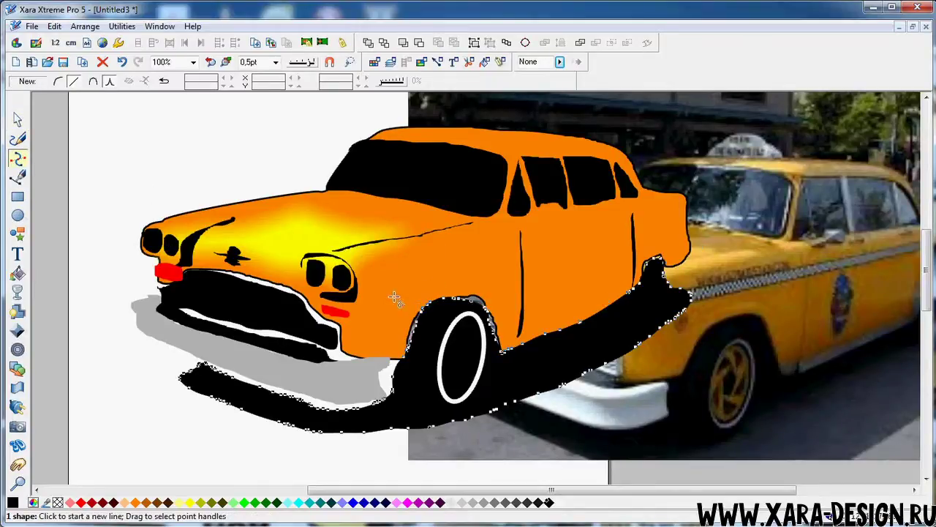
left_click_drag(394, 297, 443, 300)
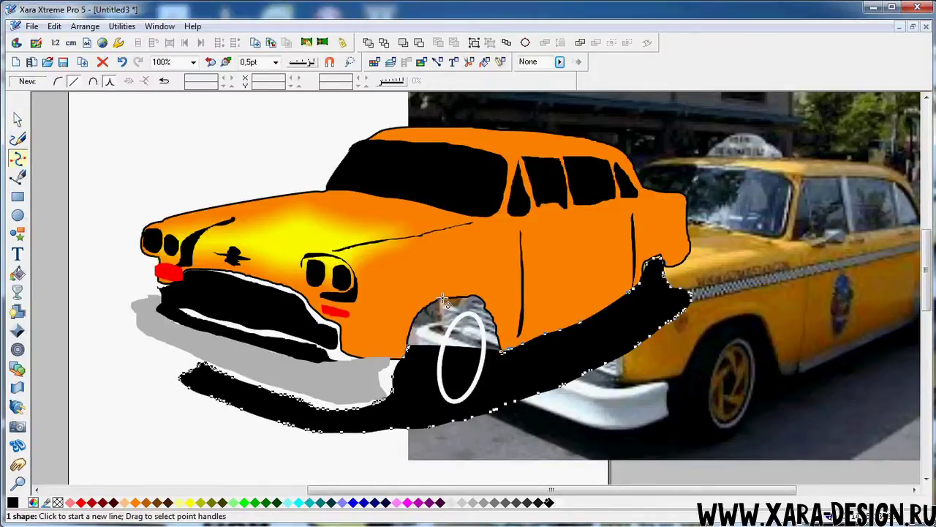
mouse_move(397, 339)
left_mouse_down()
mouse_move(429, 361)
mouse_move(409, 308)
mouse_move(445, 278)
left_mouse_up()
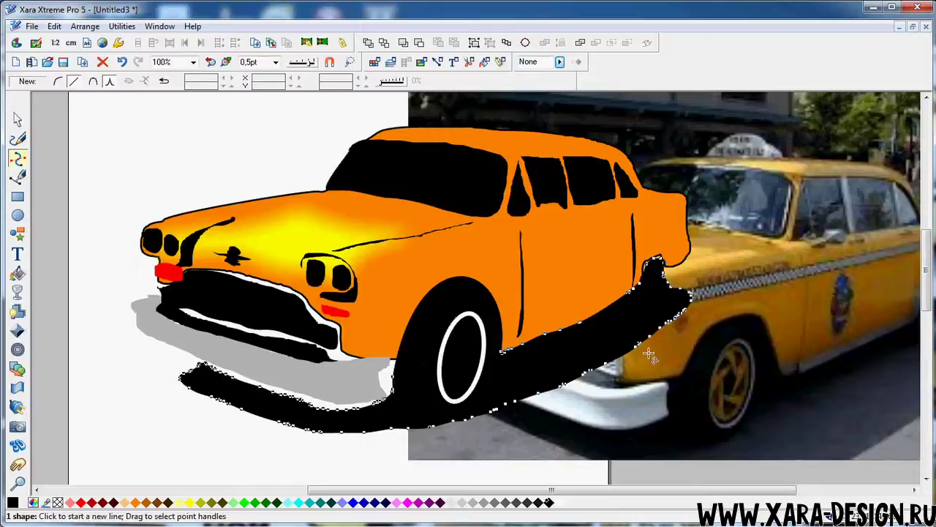
left_click_drag(628, 247, 657, 253)
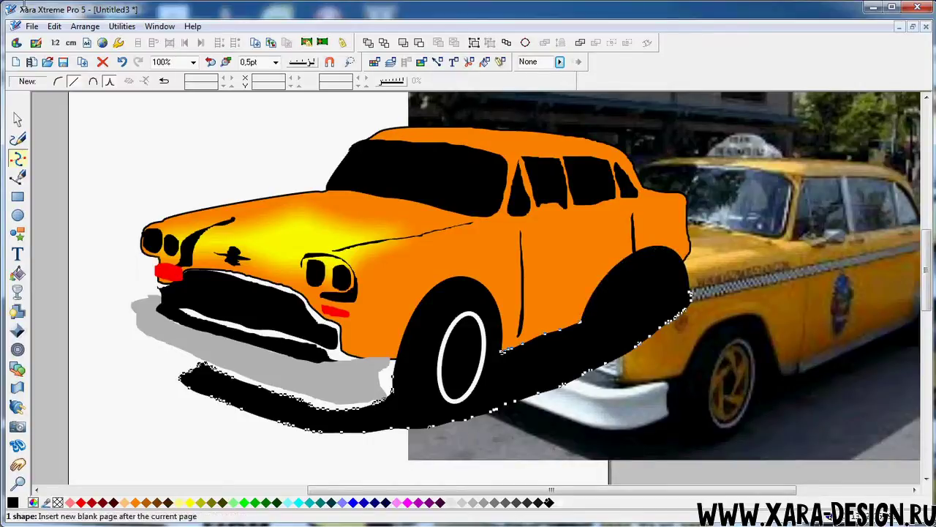
Step: Rearrange the black underbody shape so it sits behind the orange body but in front of the reference photo
left_click(17, 120)
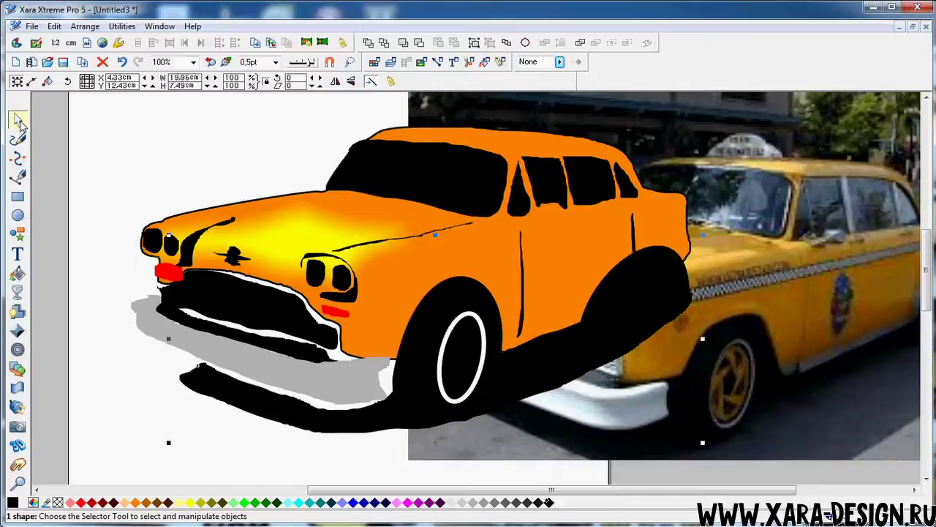
left_click(583, 347)
key("ctrl+b")
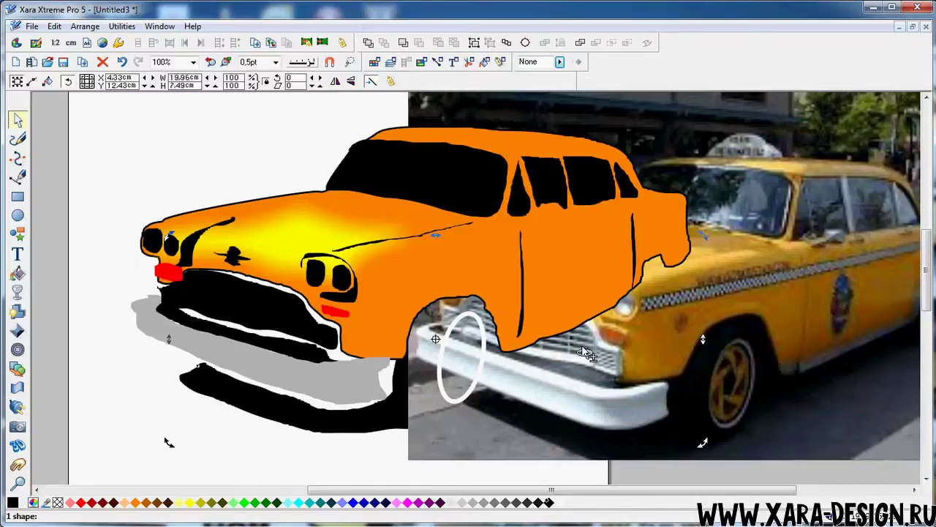
key("ctrl+shift+f")
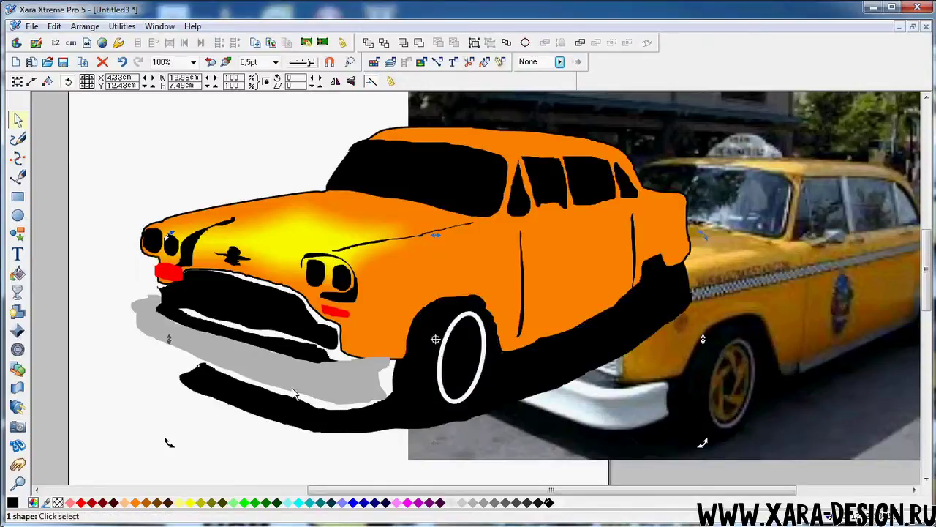
left_click(146, 164)
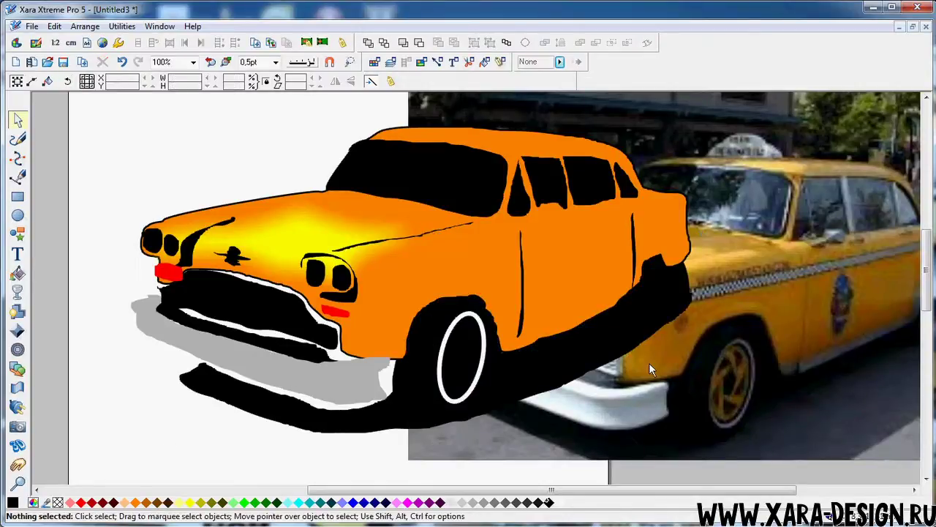
Step: Move the reference photo so its rear wheel is uncovered and trace the lower part of its rim as an open freehand curve
left_click(698, 402)
left_click_drag(698, 402, 699, 402)
key("Escape")
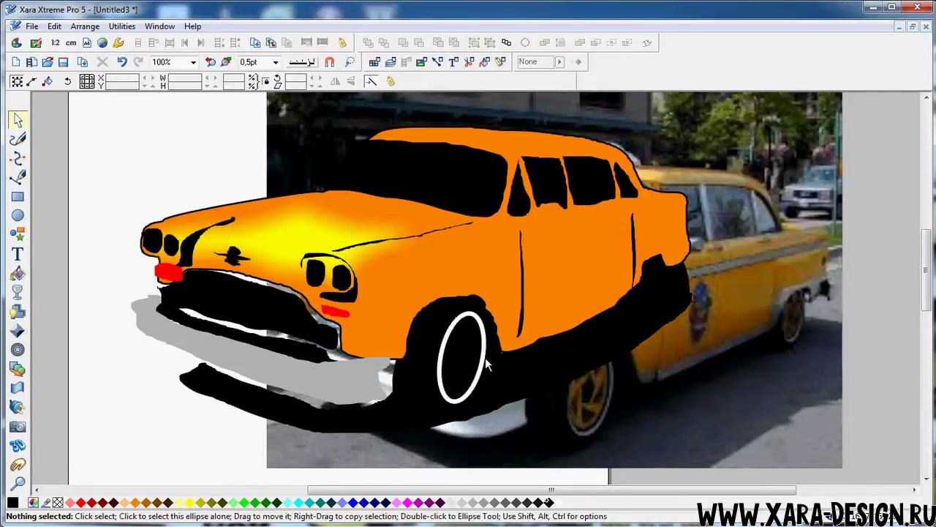
left_click(18, 139)
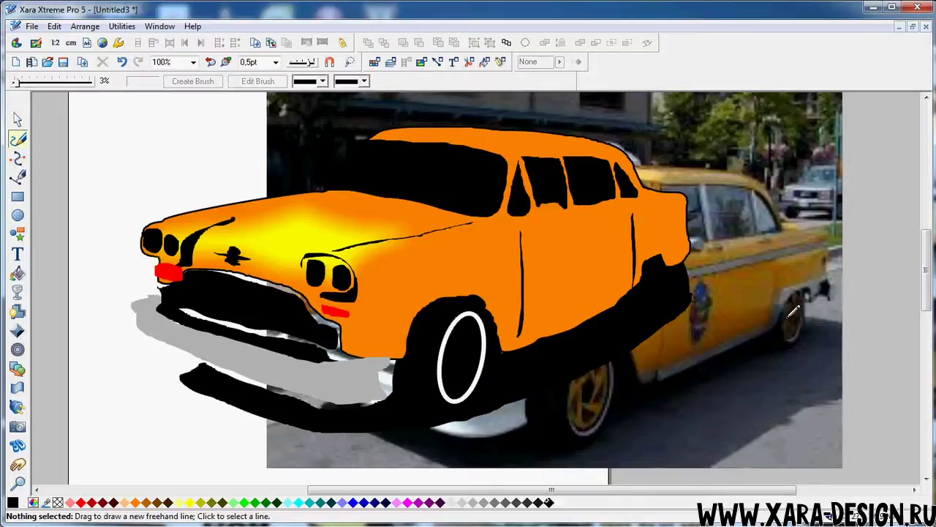
mouse_move(788, 308)
left_mouse_down()
mouse_move(787, 334)
mouse_move(803, 334)
mouse_move(812, 291)
left_mouse_up()
Step: Give the rear rim curve a white 4 pt line and fit it on the drawing's rear wheel at about 0.94 by 1.74 cm
left_click(275, 61)
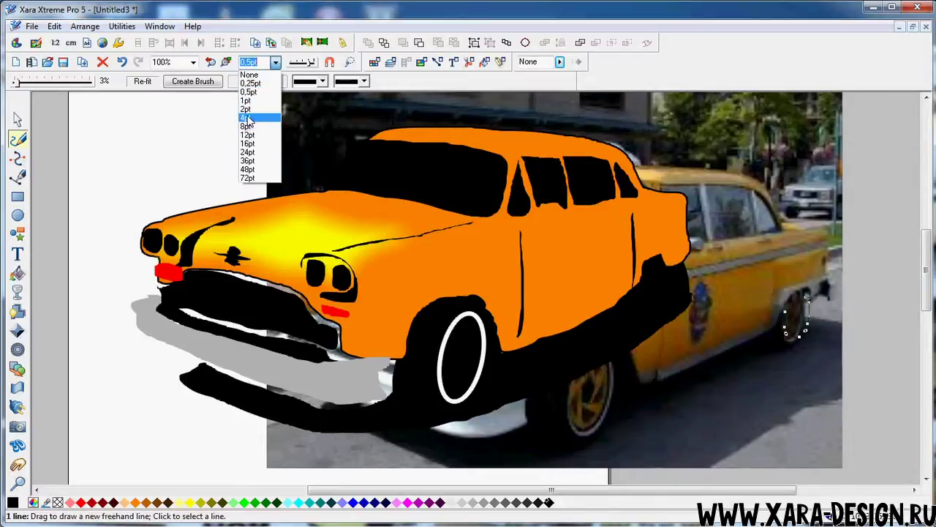
left_click(246, 117)
left_click(556, 505, "shift")
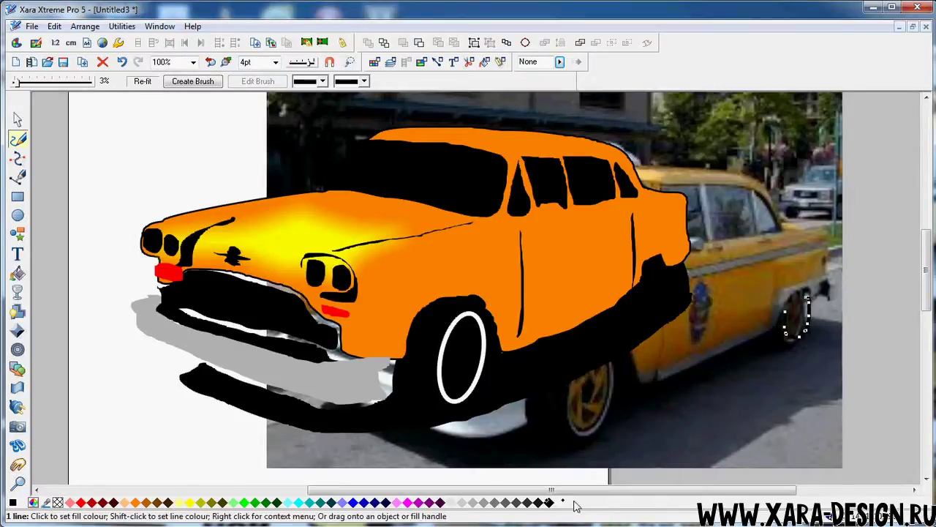
left_click(17, 119)
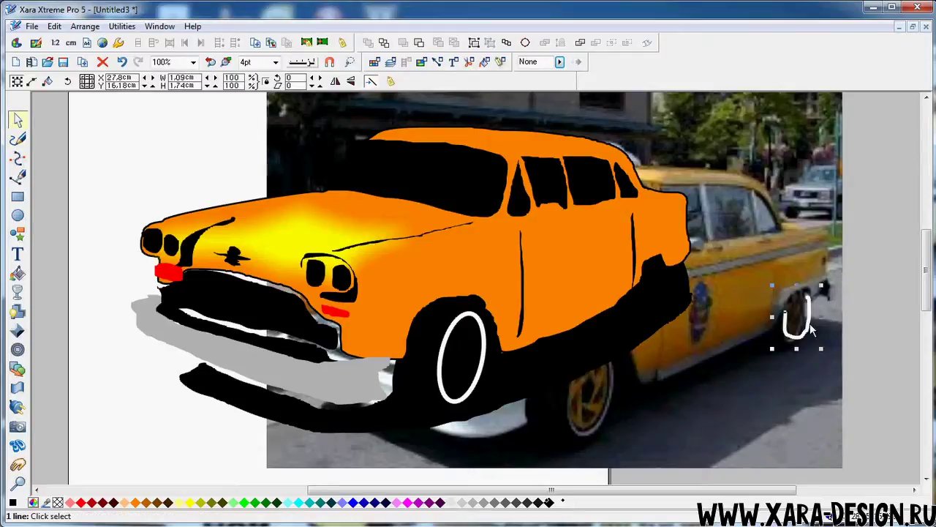
mouse_move(811, 330)
left_mouse_down()
mouse_move(681, 314)
mouse_move(673, 297)
mouse_move(627, 286)
left_mouse_up()
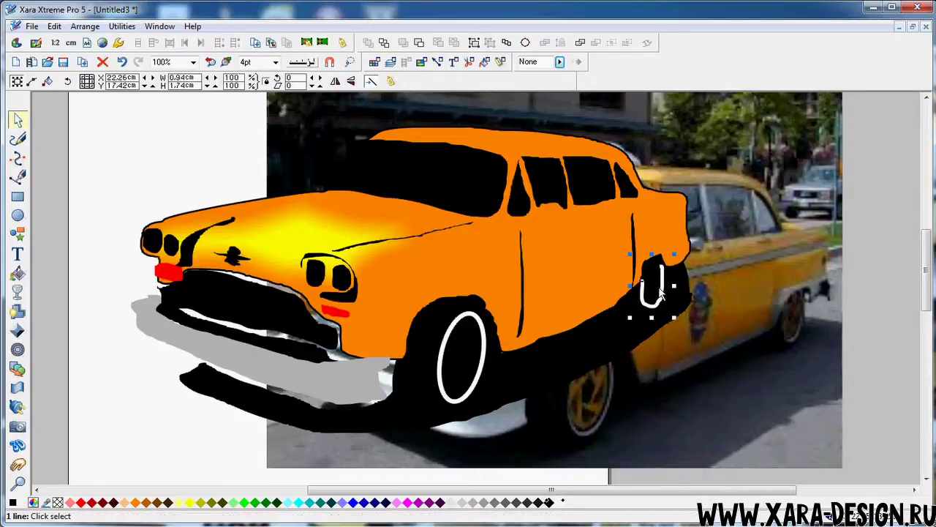
Step: Smooth the lower bend of the white rear rim curve by removing its extra points and apply the Blip stroke shape to it
left_click(17, 157)
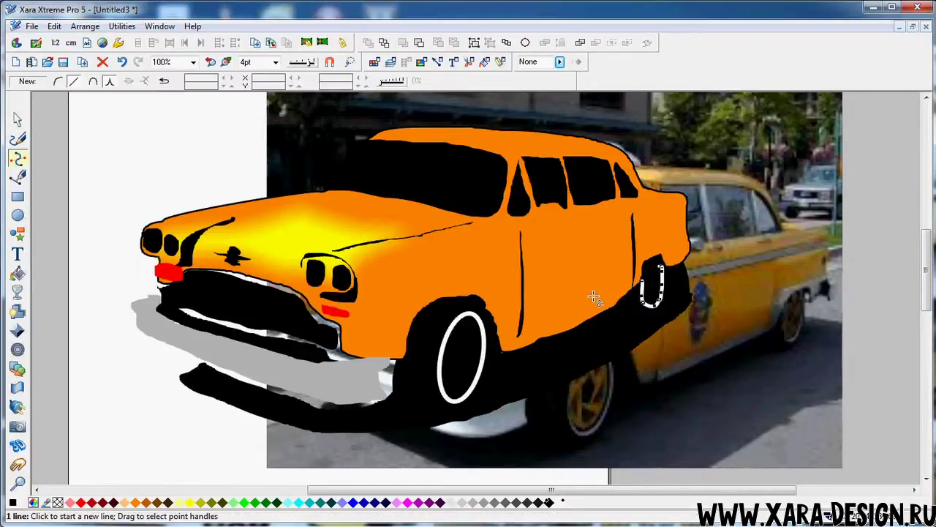
mouse_move(662, 296)
left_mouse_down()
mouse_move(648, 272)
mouse_move(667, 304)
left_mouse_up()
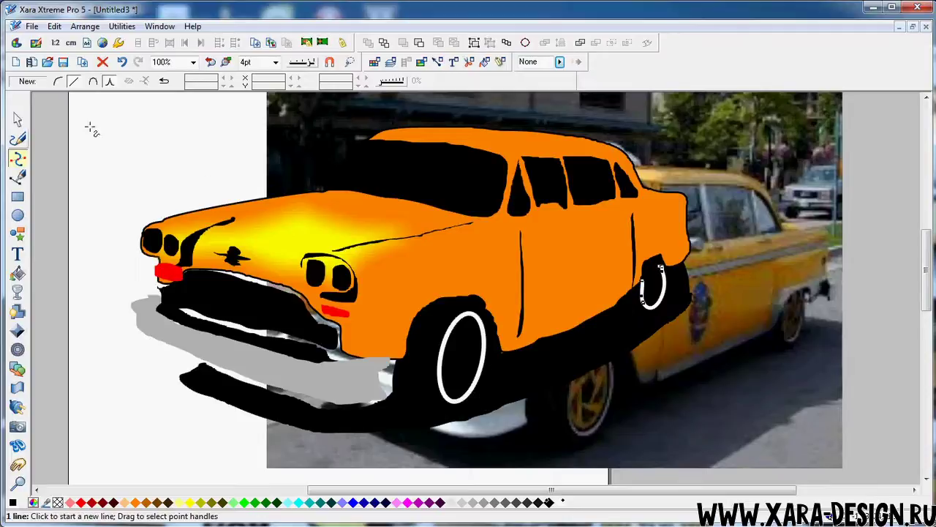
left_click(438, 60)
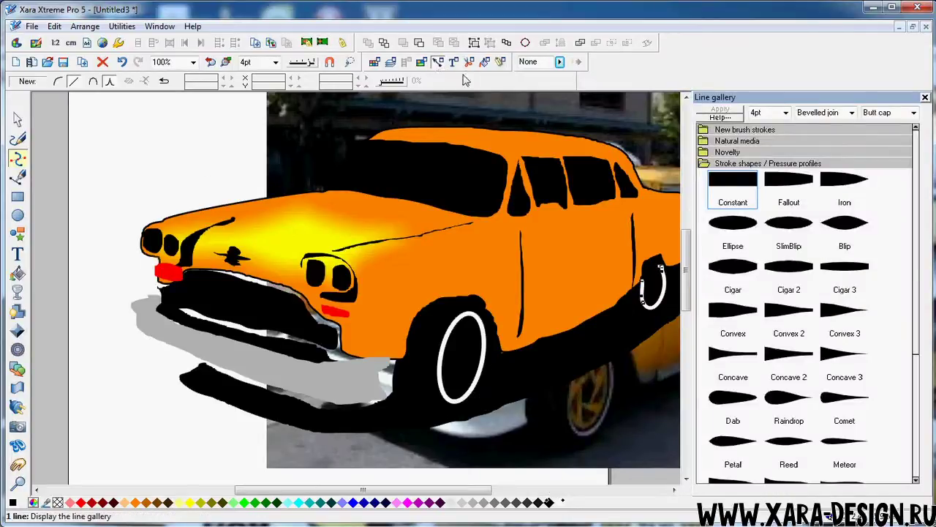
left_click(845, 226)
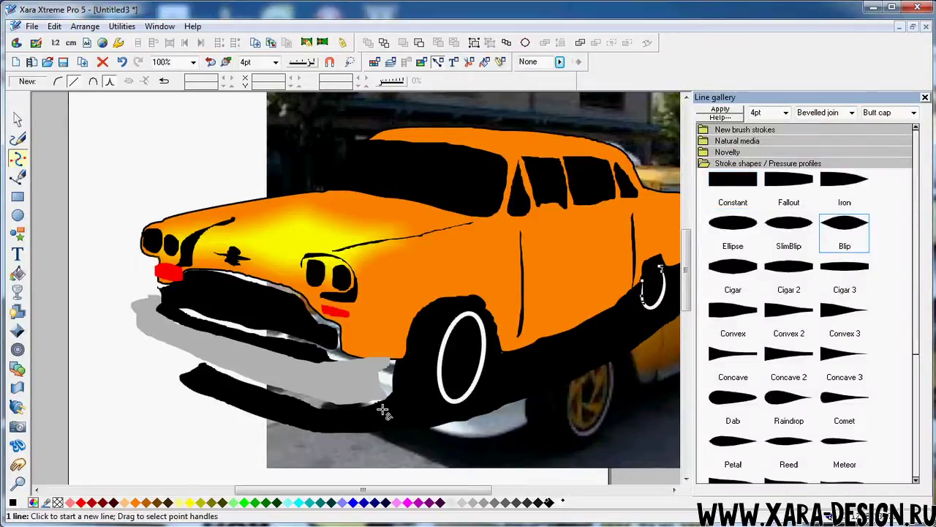
Step: Apply the Dab stroke shape to the white rim ellipse on the drawing's front wheel
left_click(17, 120)
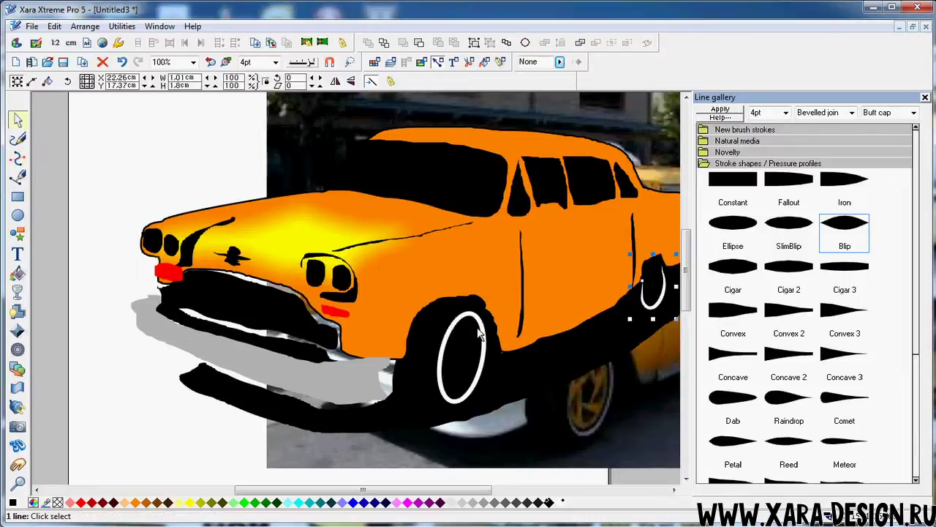
left_click(449, 338)
left_click(718, 399)
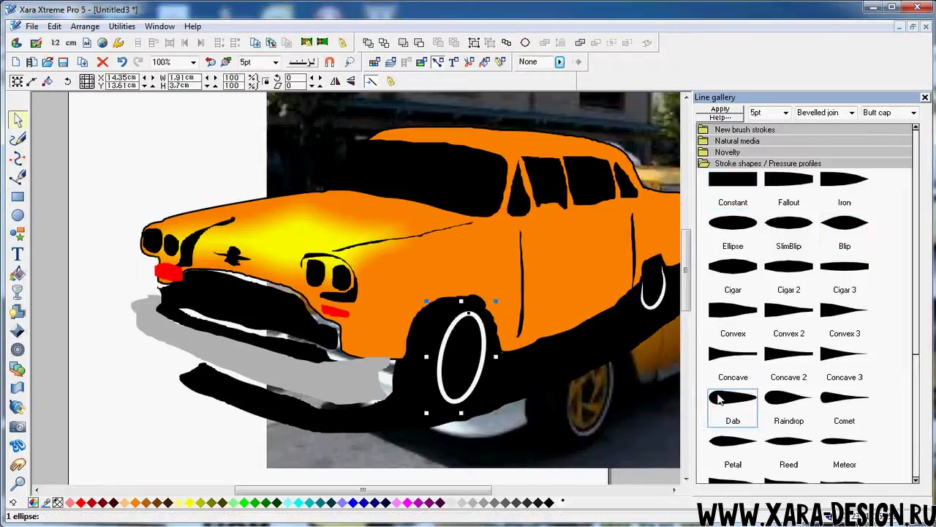
left_click(925, 97)
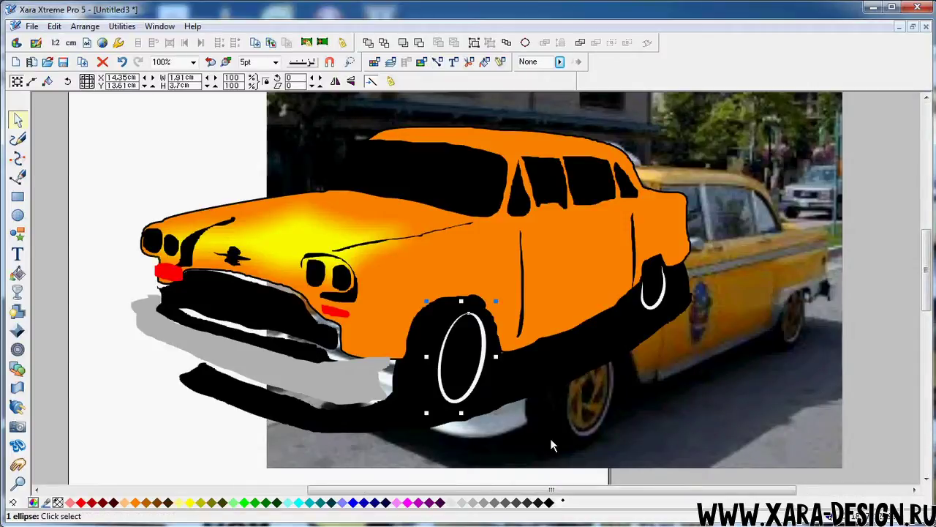
Step: Move the reference photo sideways to uncover its front wheel and trace the rim's spoke pattern as a closed freehand shape about 1.57 by 2.88 cm
left_click_drag(566, 439, 792, 433)
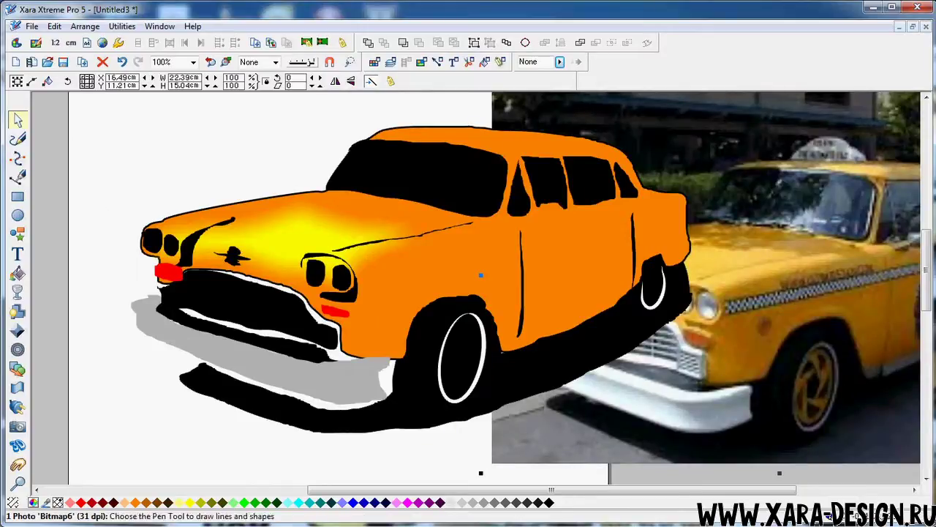
left_click(18, 482)
left_click_drag(741, 389, 850, 450)
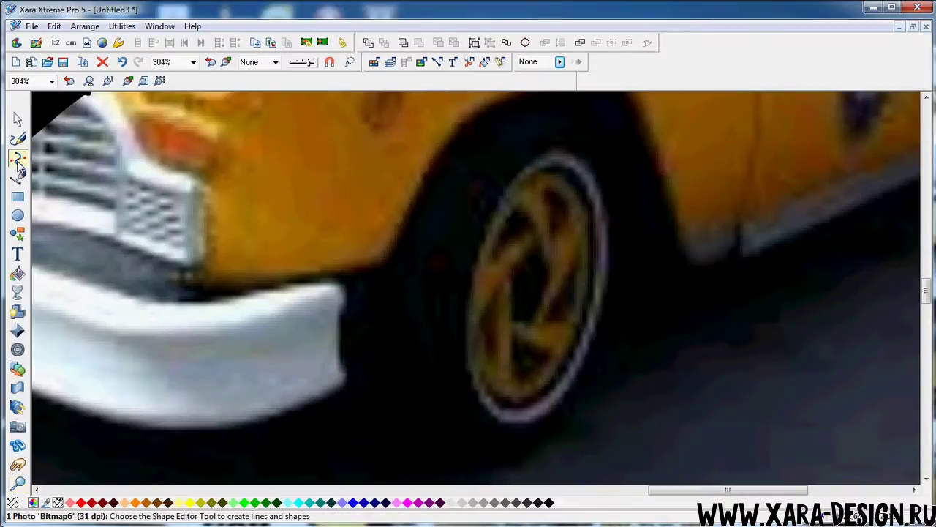
left_click(18, 158)
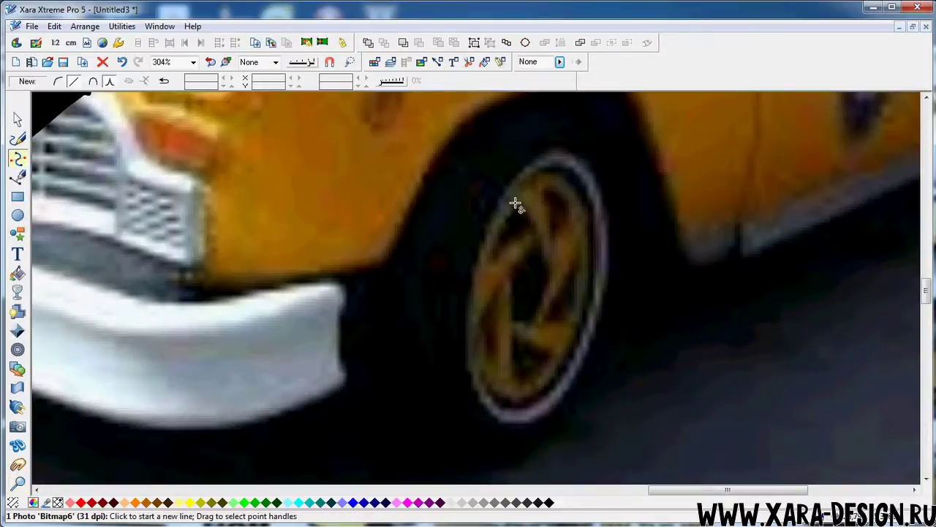
left_click(17, 138)
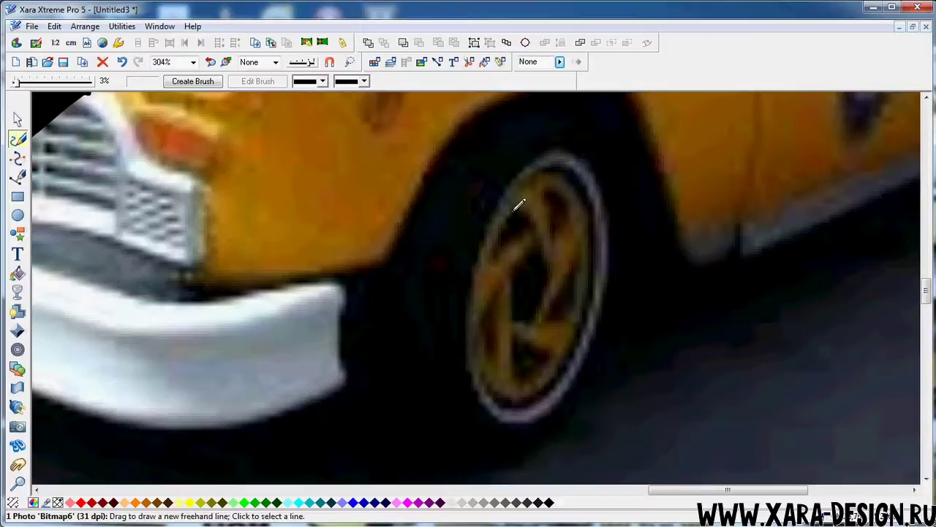
mouse_move(516, 209)
left_mouse_down()
mouse_move(495, 262)
mouse_move(469, 277)
mouse_move(469, 329)
mouse_move(488, 306)
mouse_move(485, 357)
left_mouse_up()
mouse_move(515, 388)
left_mouse_down()
mouse_move(563, 364)
mouse_move(547, 357)
mouse_move(526, 369)
mouse_move(513, 344)
mouse_move(568, 346)
mouse_move(578, 325)
mouse_move(551, 322)
mouse_move(589, 249)
mouse_move(581, 215)
mouse_move(557, 231)
mouse_move(550, 222)
mouse_move(550, 196)
mouse_move(572, 196)
mouse_move(550, 175)
mouse_move(514, 211)
left_mouse_up()
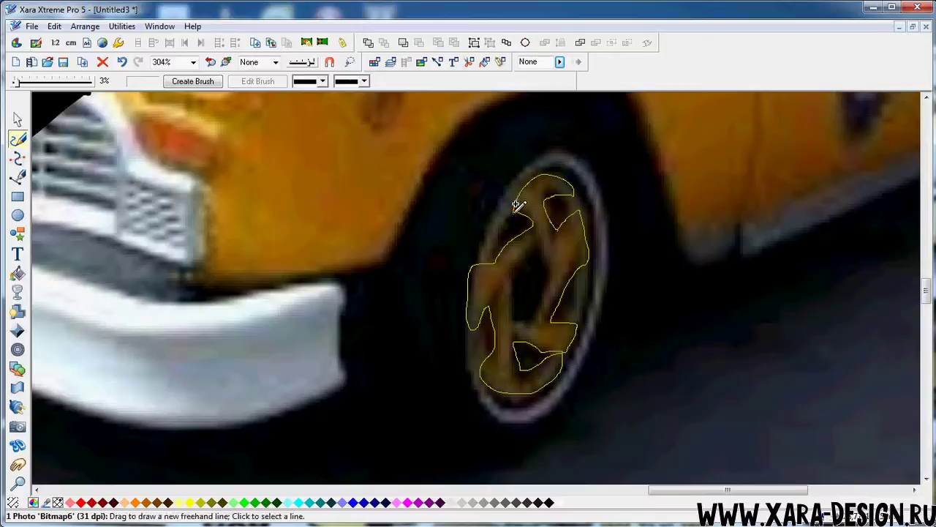
Step: Set the spoke shape to no fill with an orange outline so the photo can be seen through it
left_click(137, 504)
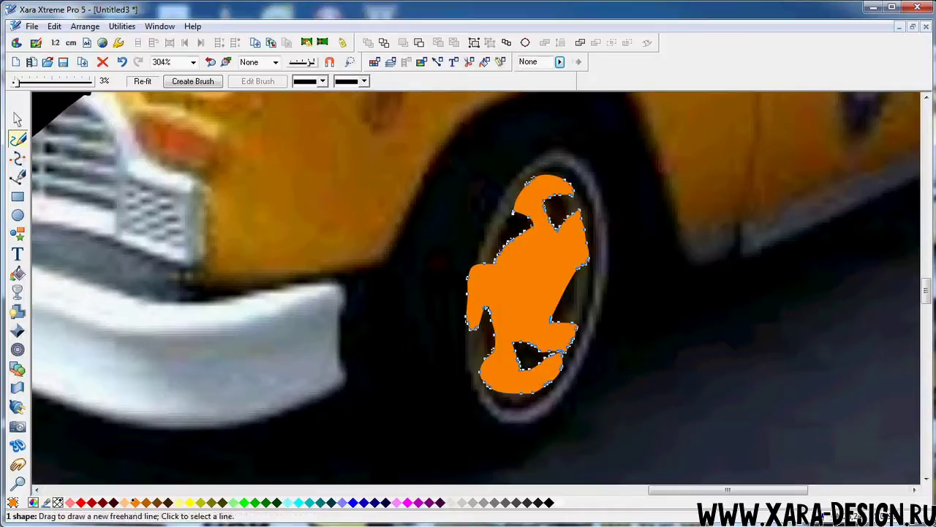
left_click(18, 119)
left_click(539, 293)
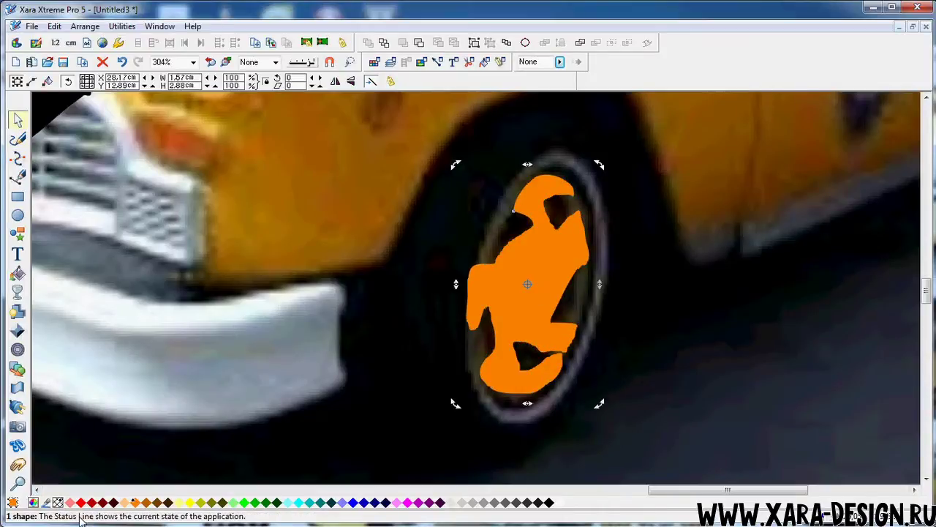
left_click(57, 503)
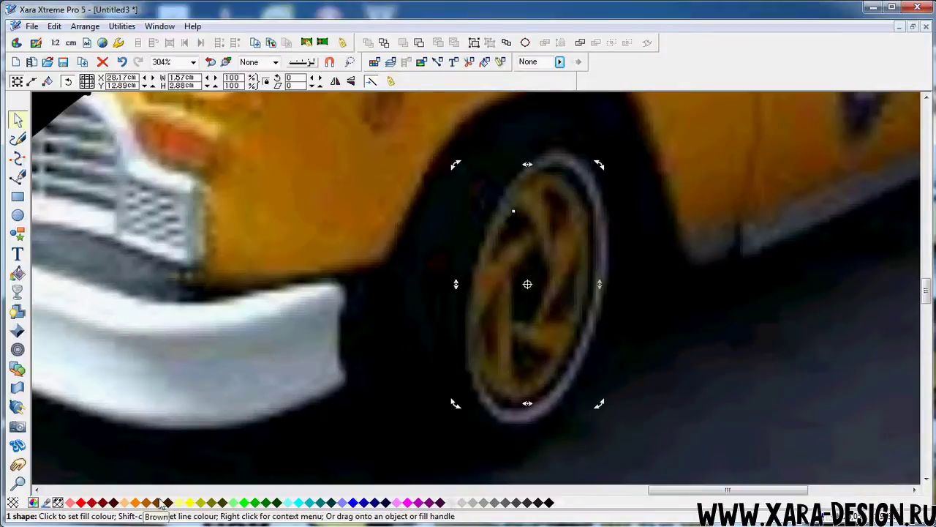
left_click(135, 502, "shift")
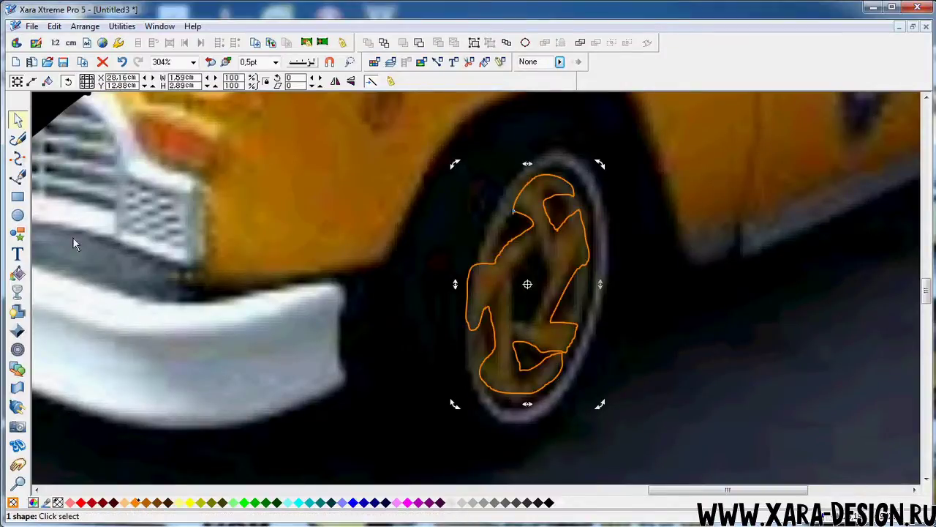
Step: Trace the hub opening as a closed freehand shape about 0.53 by 1.1 cm and subtract it from the spoke shape
left_click(18, 138)
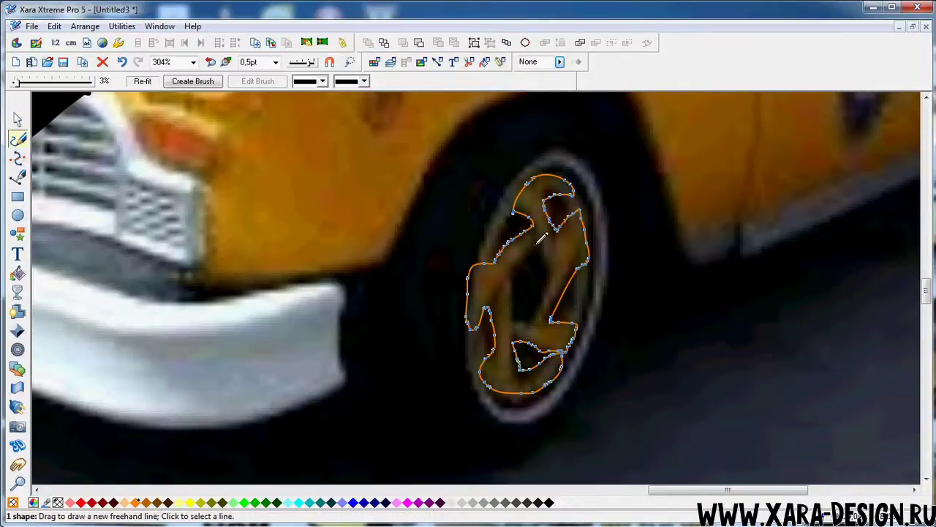
mouse_move(540, 248)
left_mouse_down()
mouse_move(513, 272)
mouse_move(514, 320)
mouse_move(533, 319)
mouse_move(547, 293)
mouse_move(534, 246)
left_mouse_up()
left_click(18, 118)
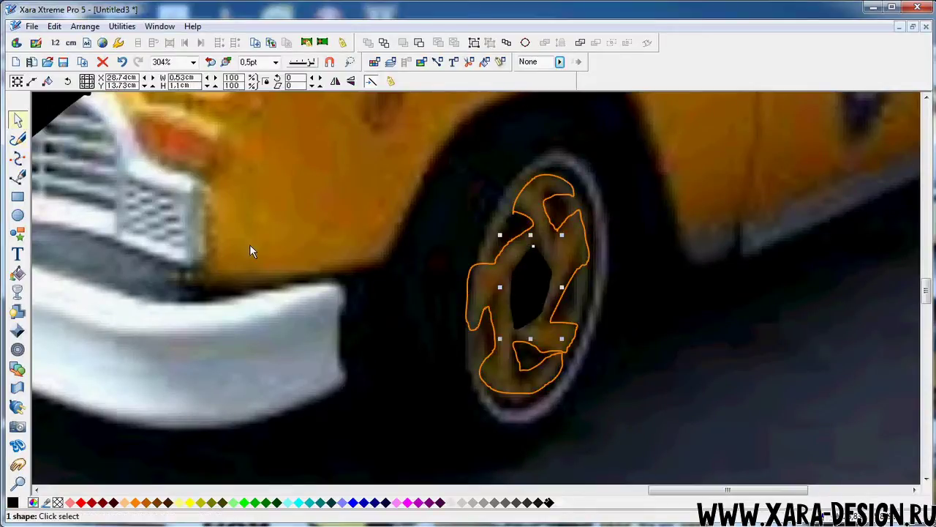
left_click(477, 335, "shift")
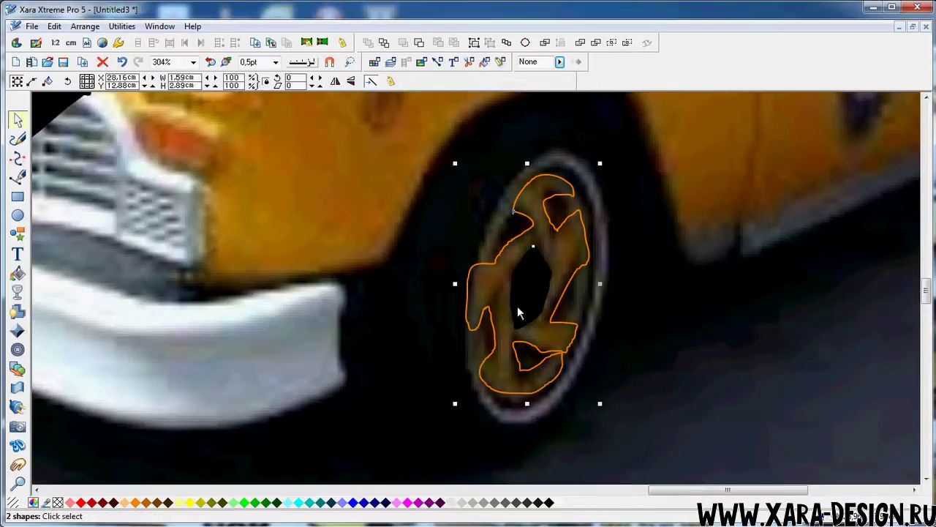
left_click(594, 41)
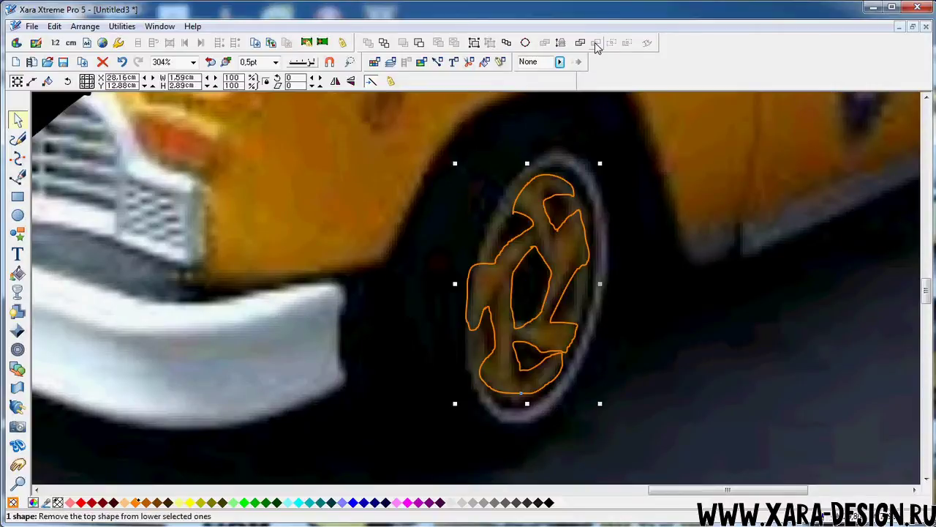
Step: Fill the spoke shape orange and move it inside the white rim of the drawing's front wheel
left_click(138, 503)
scroll(355, 254, "down", 1)
scroll(354, 254, "down", 3)
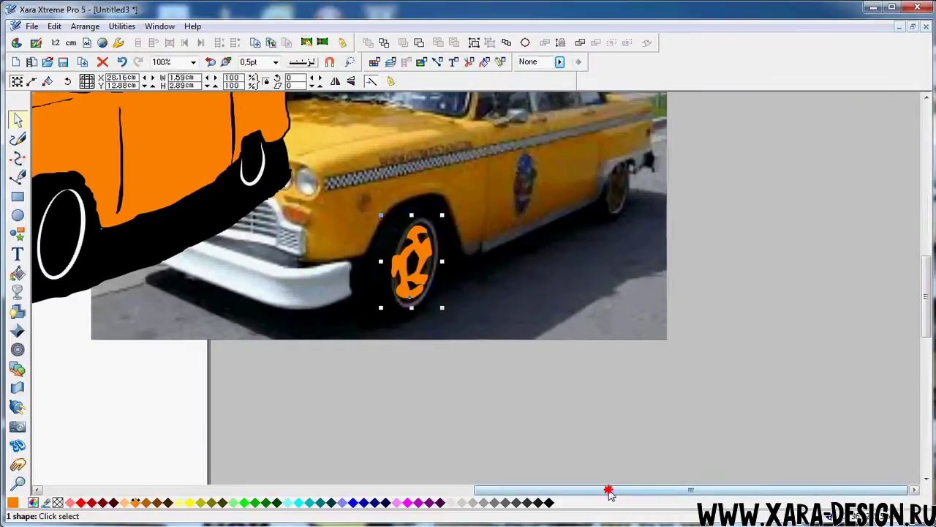
left_click_drag(609, 494, 515, 494)
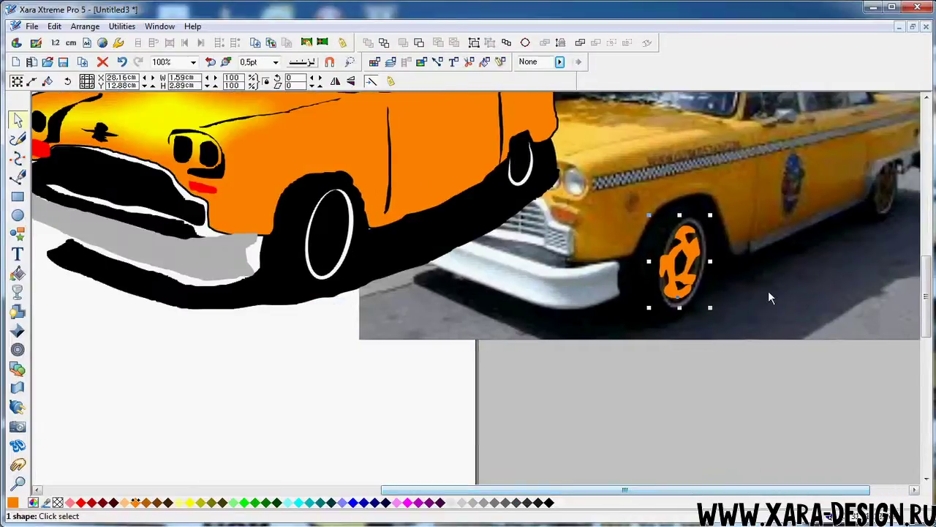
mouse_move(688, 272)
left_mouse_down()
mouse_move(539, 281)
mouse_move(345, 236)
left_mouse_up()
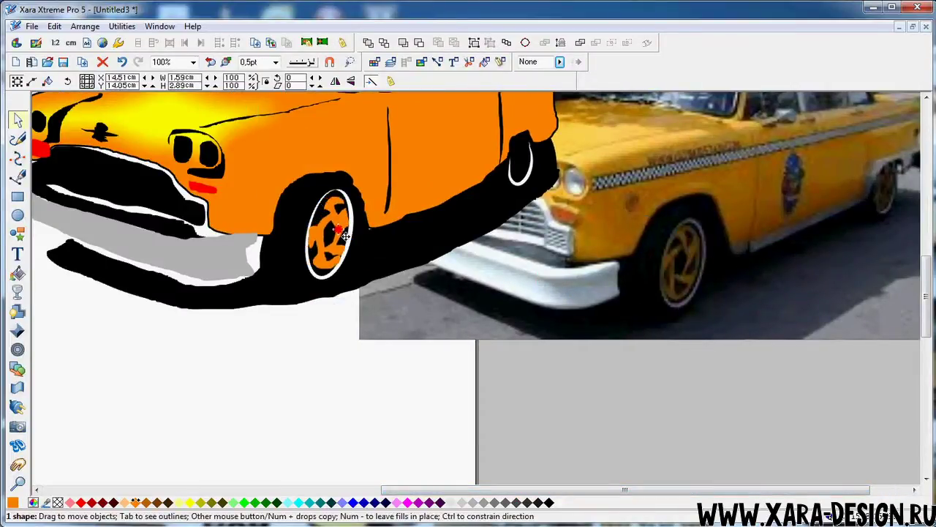
left_click(414, 366)
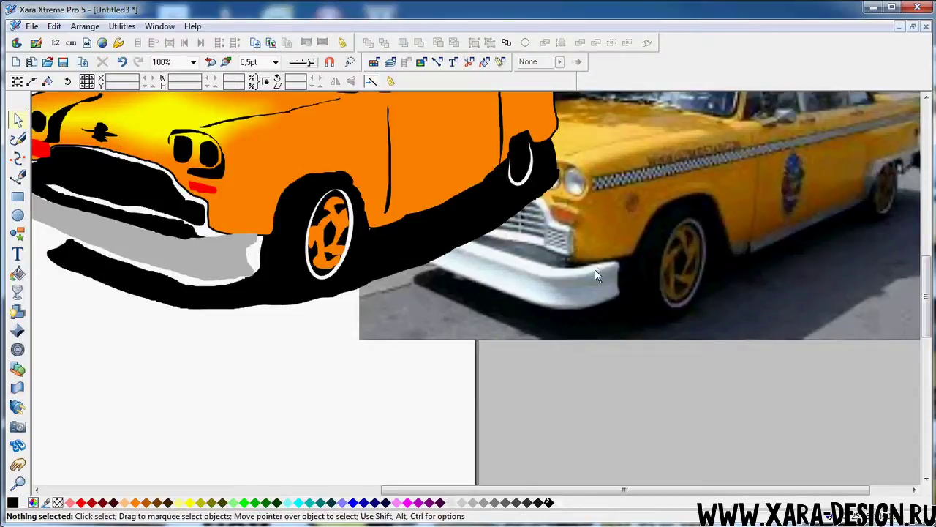
Step: Move the reference photo so its front headlights are uncovered and delete the two black headlight shapes beside the drawing's front fender
left_click_drag(594, 268, 717, 354)
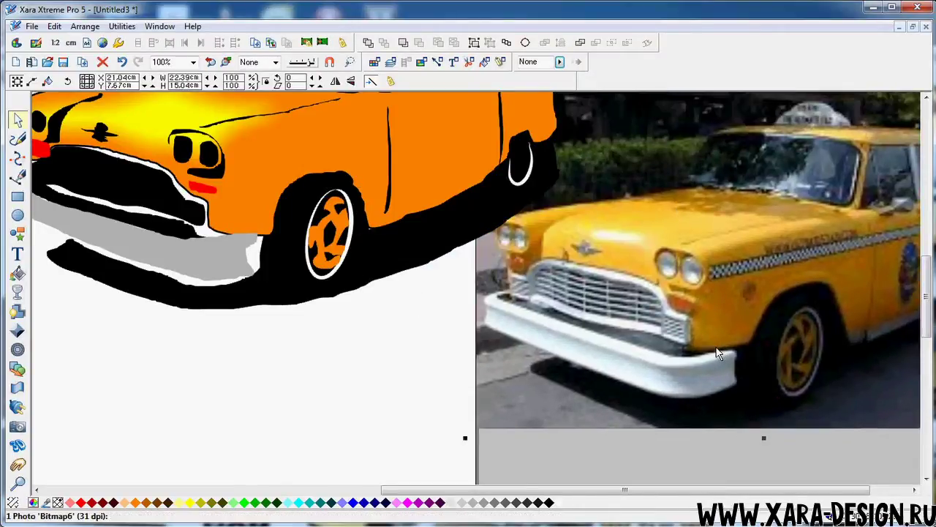
left_click(186, 152)
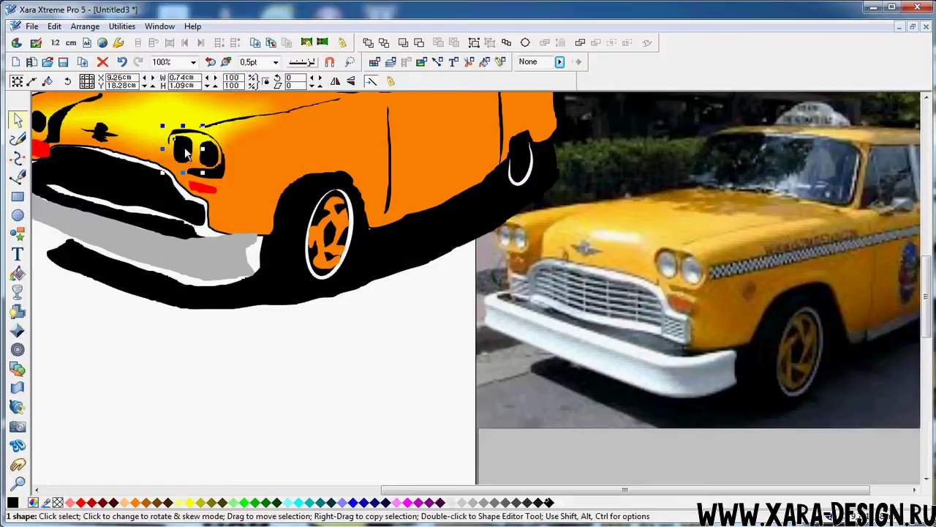
key("Delete")
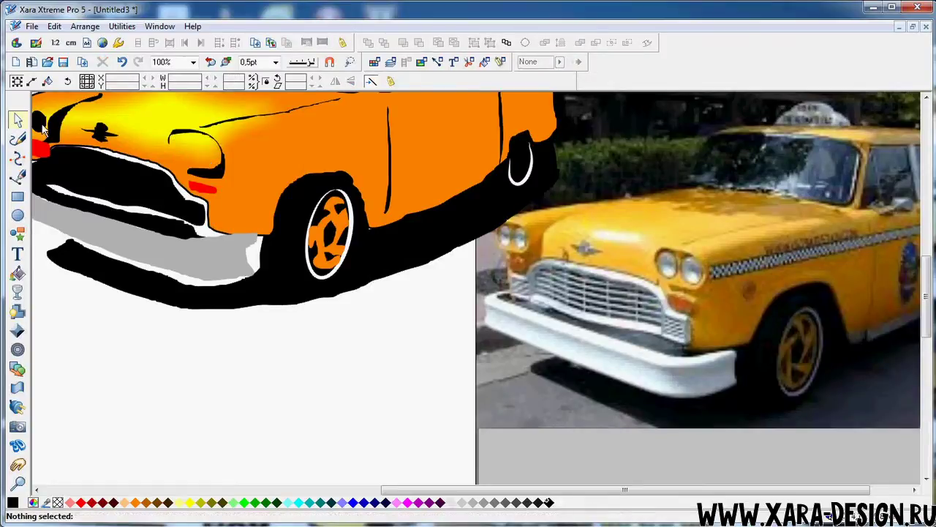
Step: Draw two black ellipses over the photo's pair of headlights nearest the front wheel, together about 1.71 by 1.34 cm
left_click(18, 215)
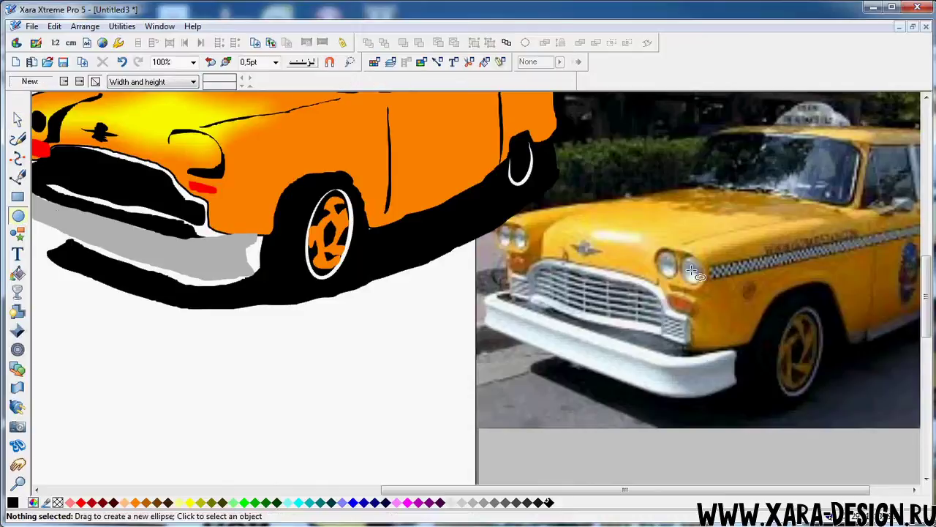
left_click_drag(658, 251, 707, 289)
left_click(17, 119)
left_click(672, 272)
right_click(676, 266)
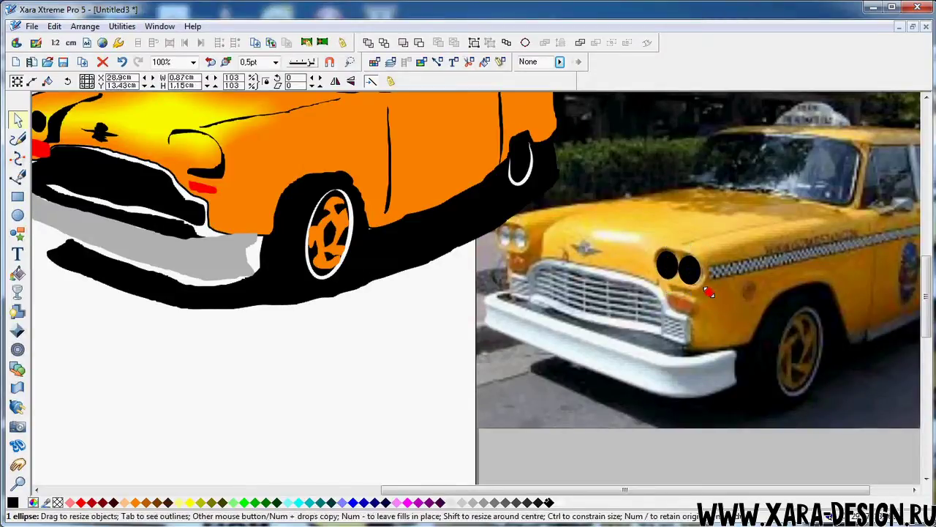
Step: Move both black ellipses together onto the drawing's empty headlight area under the curved fender line
left_click(666, 269, "shift")
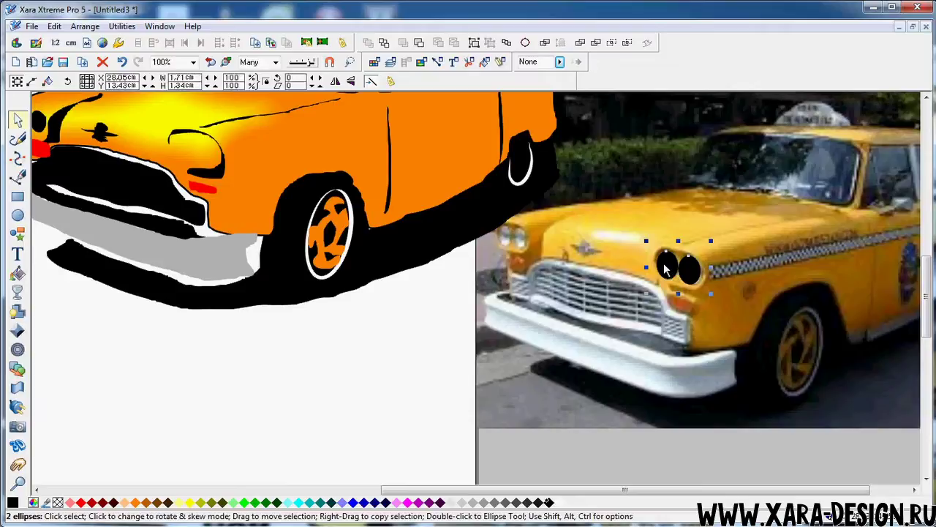
mouse_move(665, 269)
left_mouse_down()
mouse_move(355, 233)
mouse_move(250, 205)
mouse_move(187, 151)
left_mouse_up()
key("Escape")
Step: Move the reference photo horizontally clear of the drawing, to X about 26.37 cm
scroll(479, 378, "down", 2)
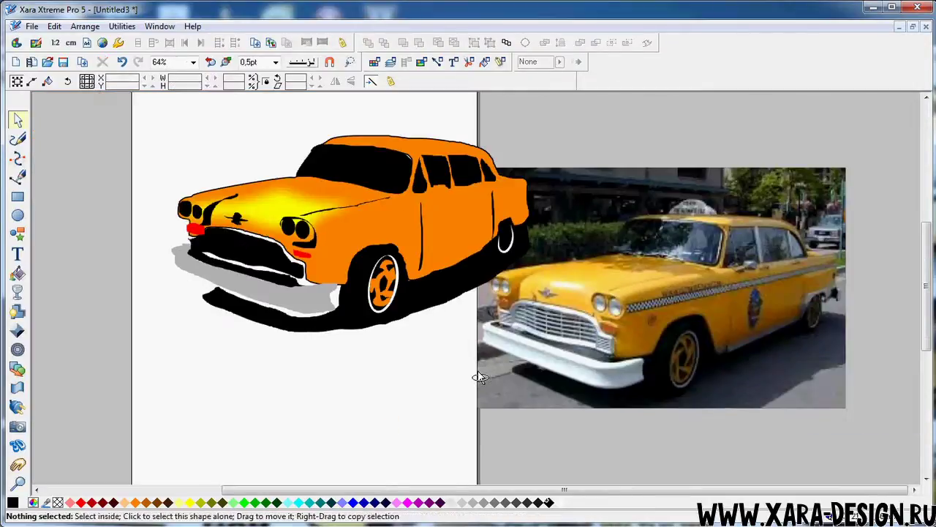
left_click(632, 329)
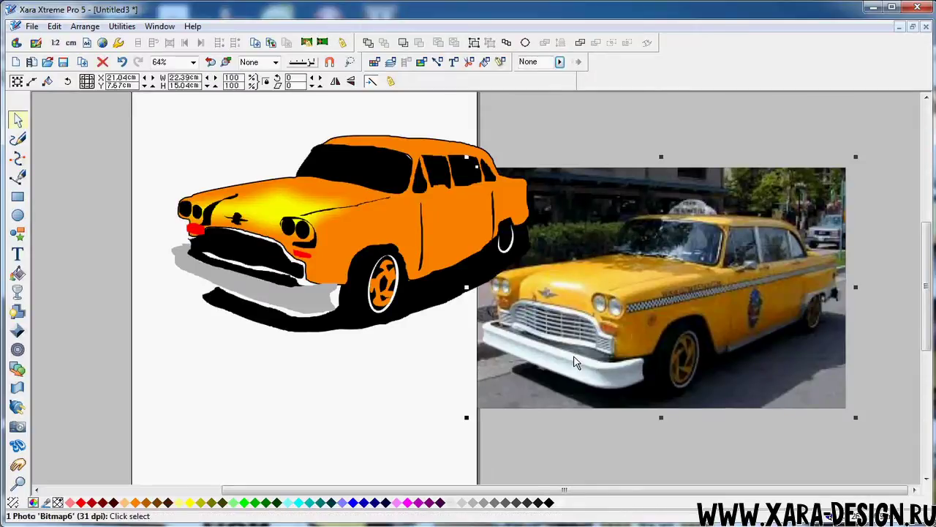
left_click_drag(570, 359, 657, 358)
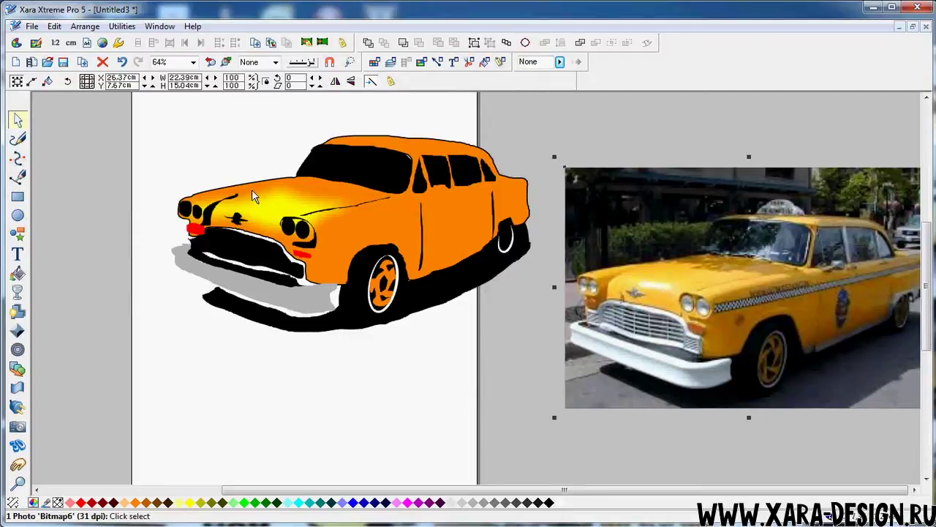
Step: Group the two black headlight ellipses on the drawing's near side
left_click(291, 233)
left_click(302, 233, "shift")
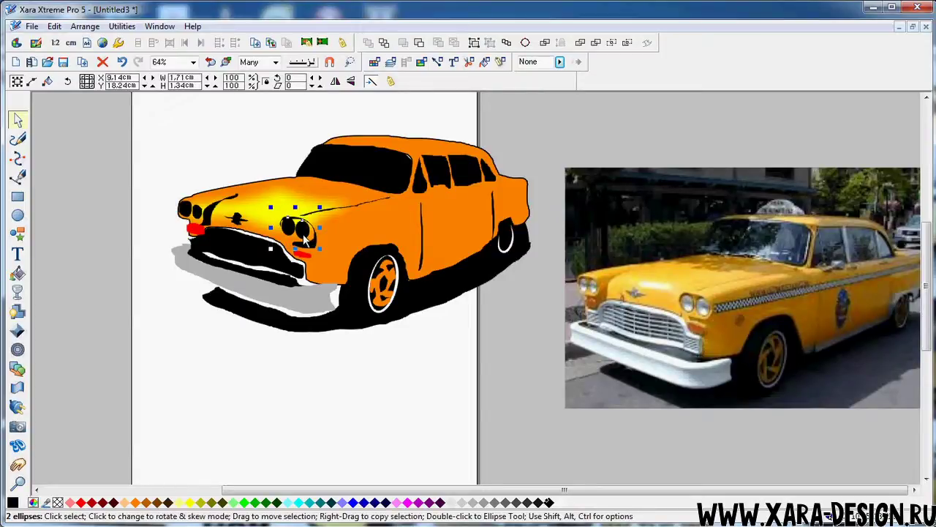
key("ctrl+g")
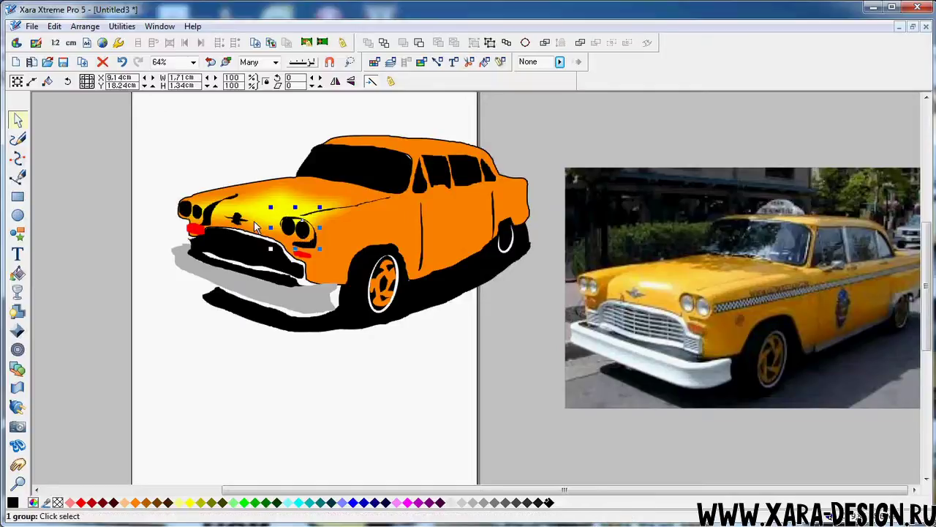
Step: Replace the black headlight shape on the taxi's far side with a slightly resized copy of the grouped pair of ellipses
left_click(188, 211)
key("Delete")
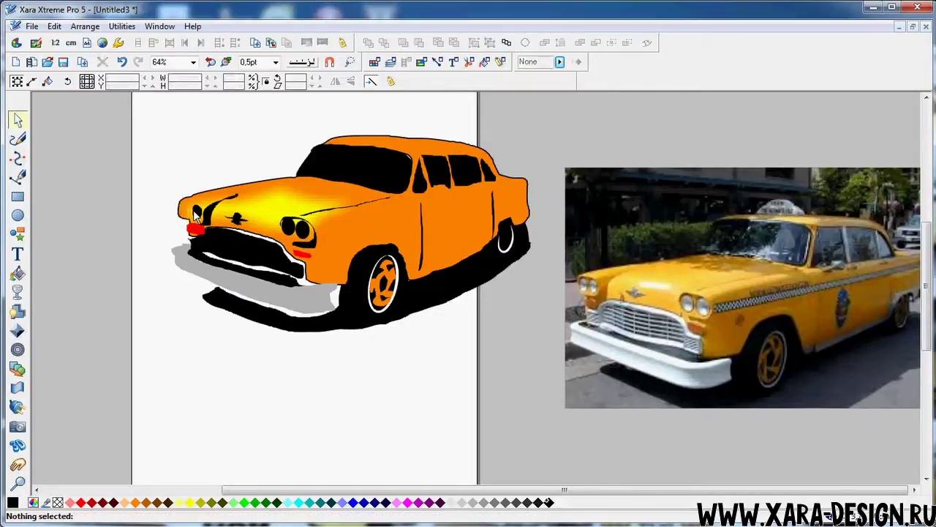
left_click_drag(291, 233, 176, 219)
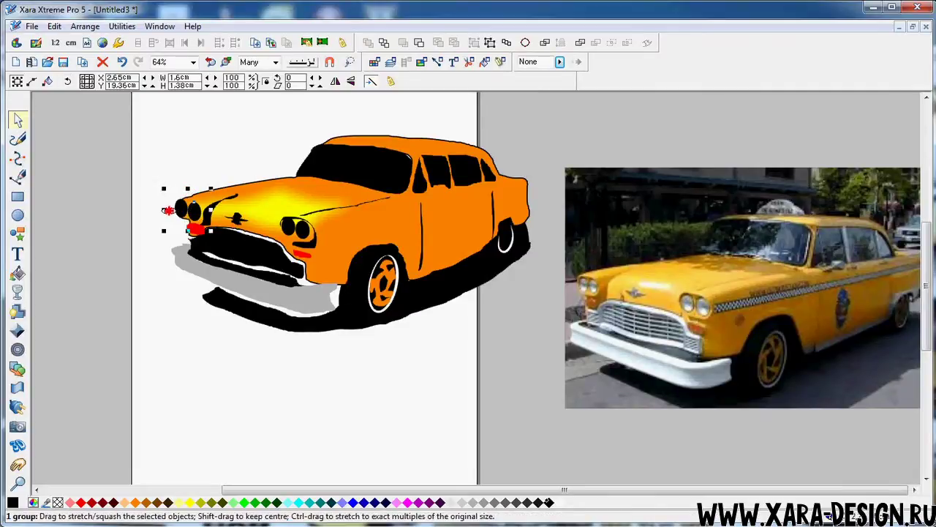
left_click_drag(167, 210, 168, 220)
left_click(168, 309)
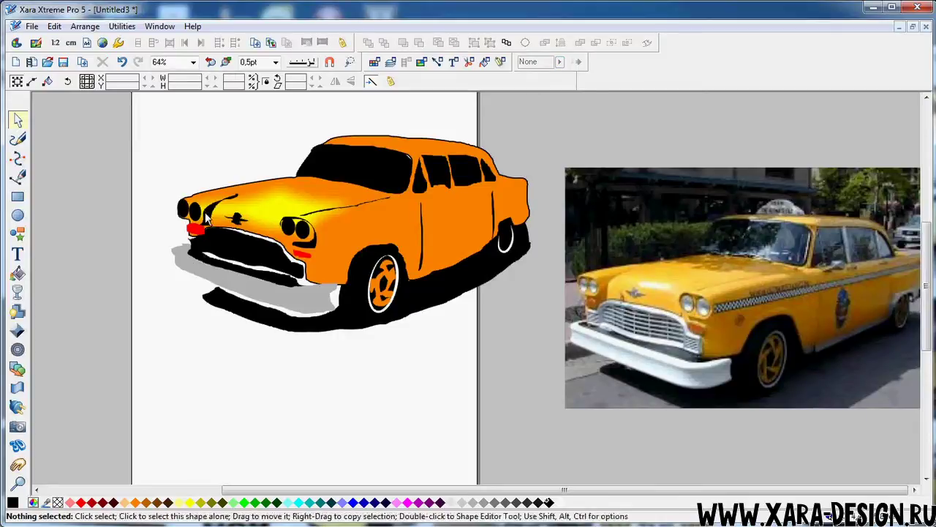
Step: Draw a small black freehand shape around the upper edge of the far-side headlights
key("F3")
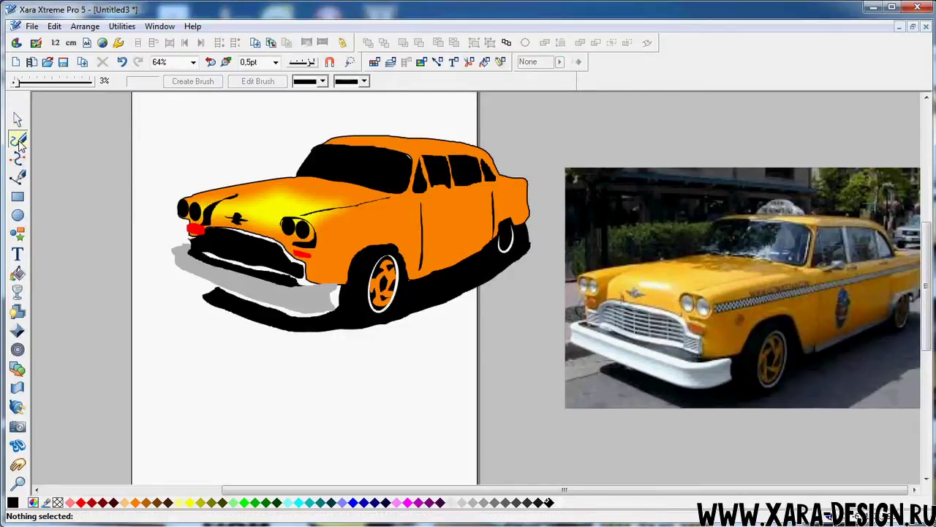
mouse_move(187, 189)
left_mouse_down()
mouse_move(210, 213)
mouse_move(192, 190)
left_mouse_up()
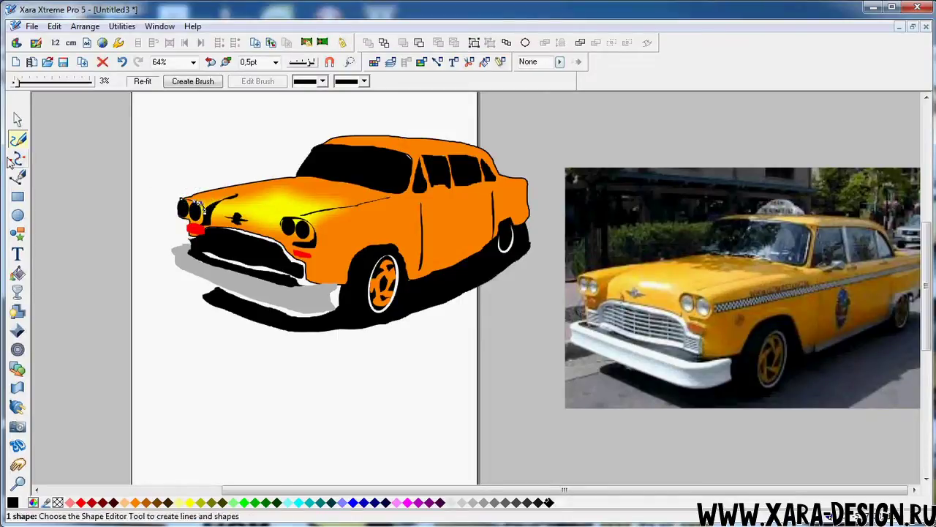
left_click(17, 119)
left_click(92, 186)
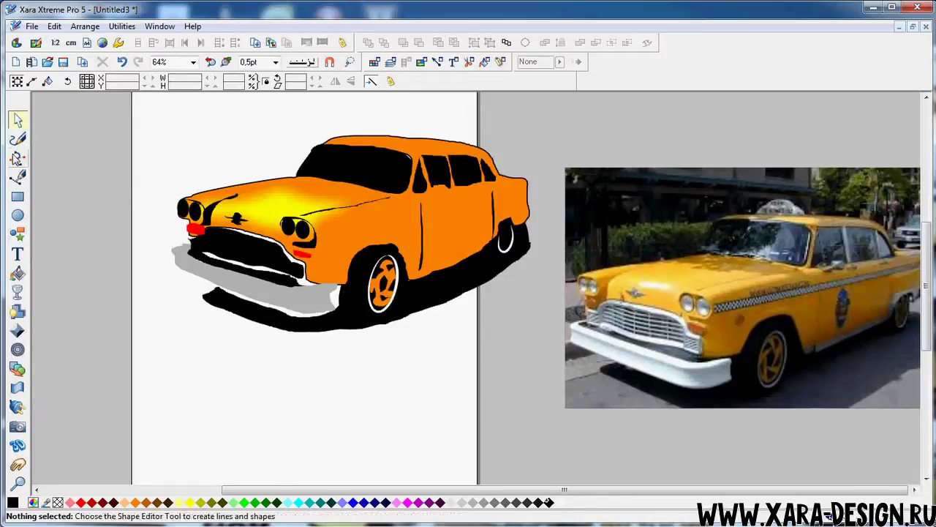
Step: Draw a long black freehand stripe along the taxi's side, from the near headlights to the rear end
left_click(18, 138)
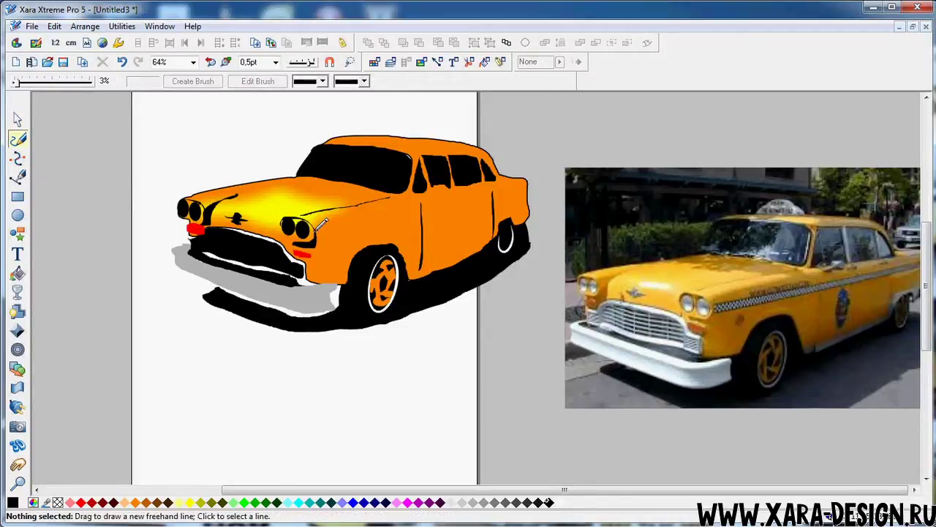
mouse_move(316, 218)
left_mouse_down()
mouse_move(530, 183)
mouse_move(526, 193)
mouse_move(318, 220)
left_mouse_up()
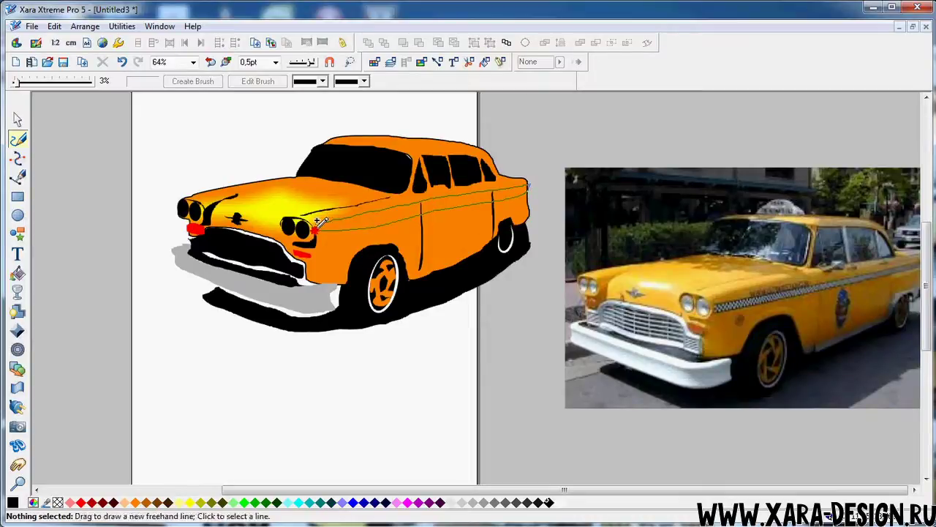
left_click(19, 121)
left_click(119, 256)
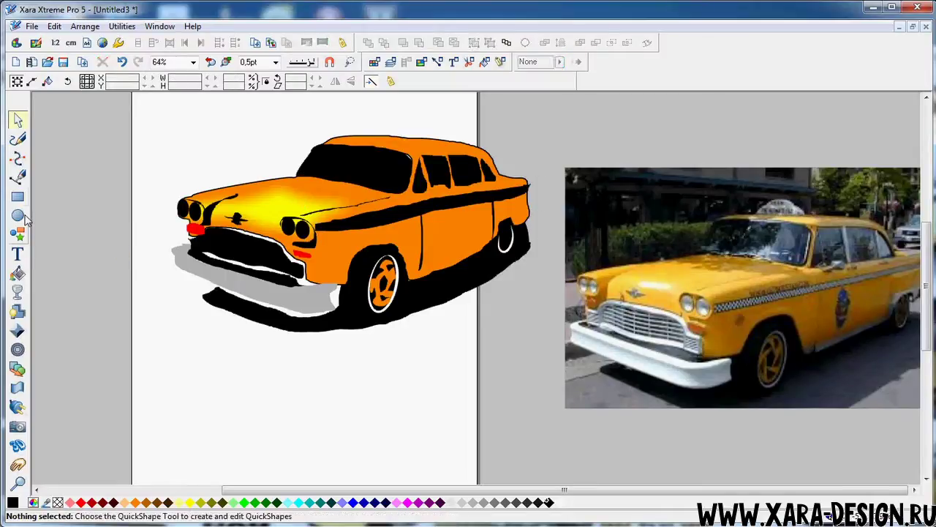
Step: Draw a small black freehand square, about 1.01 by 1.22 cm, on the empty area beside the page
left_click(18, 139)
mouse_move(84, 357)
left_mouse_down()
mouse_move(94, 355)
mouse_move(98, 335)
mouse_move(91, 349)
left_mouse_up()
key("F2")
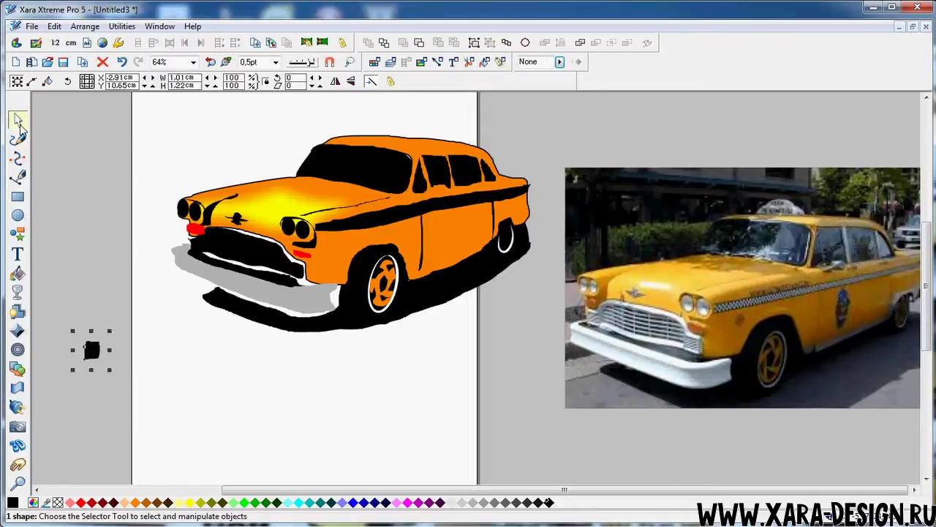
Step: Duplicate the black square into a staggered checker block of three squares above two, and group the five squares
left_click(92, 353)
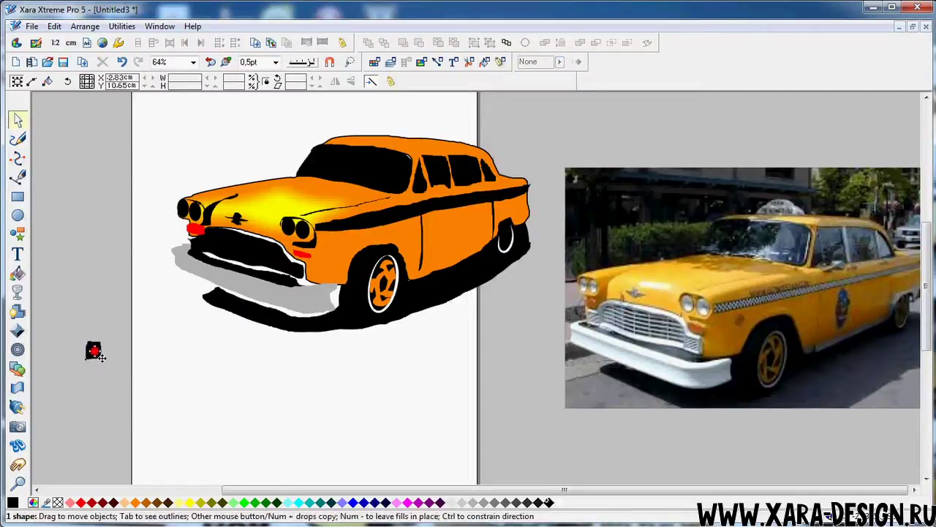
mouse_move(92, 353)
left_mouse_down()
mouse_move(140, 359)
mouse_move(106, 374)
mouse_move(126, 373)
left_mouse_up()
right_click(115, 360)
right_click(140, 360)
left_click_drag(74, 327, 151, 381)
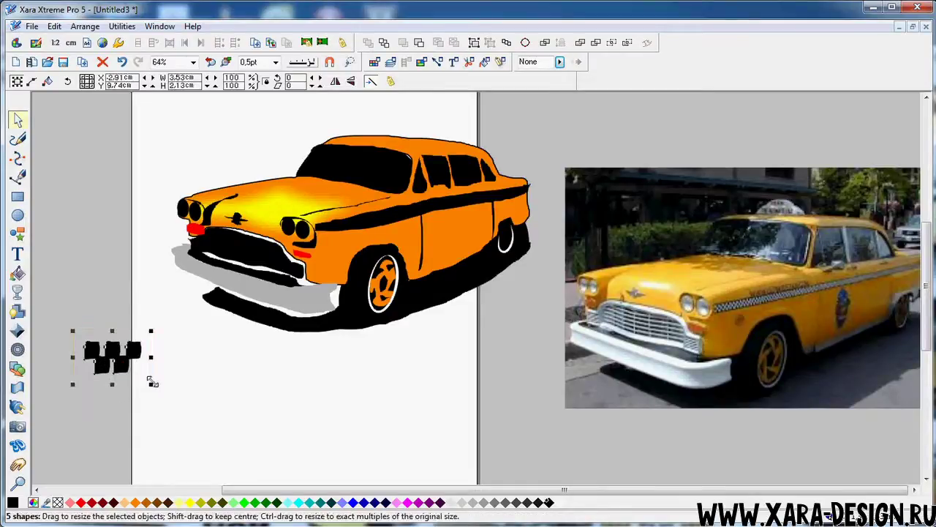
key("ctrl+g")
Step: Repeat the checker block side by side into one long two-row band about 17.01 by 2.33 cm and group it
left_click_drag(123, 363, 407, 416)
mouse_move(182, 411)
left_mouse_down()
mouse_move(155, 402)
mouse_move(167, 404)
mouse_move(167, 393)
mouse_move(173, 405)
left_mouse_up()
left_click_drag(262, 412, 208, 407)
left_click(295, 413)
left_click_drag(271, 415, 242, 408)
left_click_drag(379, 410, 297, 412)
left_click(52, 431)
left_click_drag(53, 432, 355, 362)
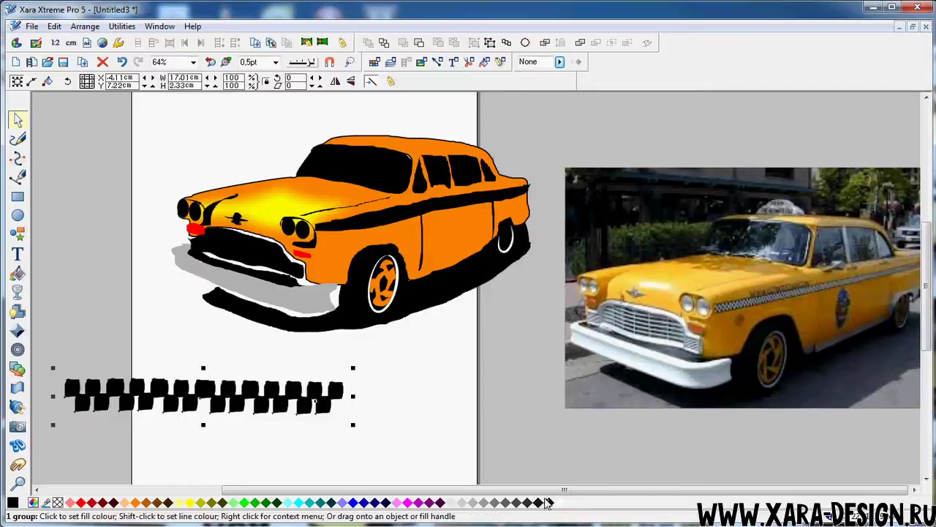
Step: Fill the checker band white without an outline and move it over the taxi's side, starting at the near headlights
left_click(558, 503)
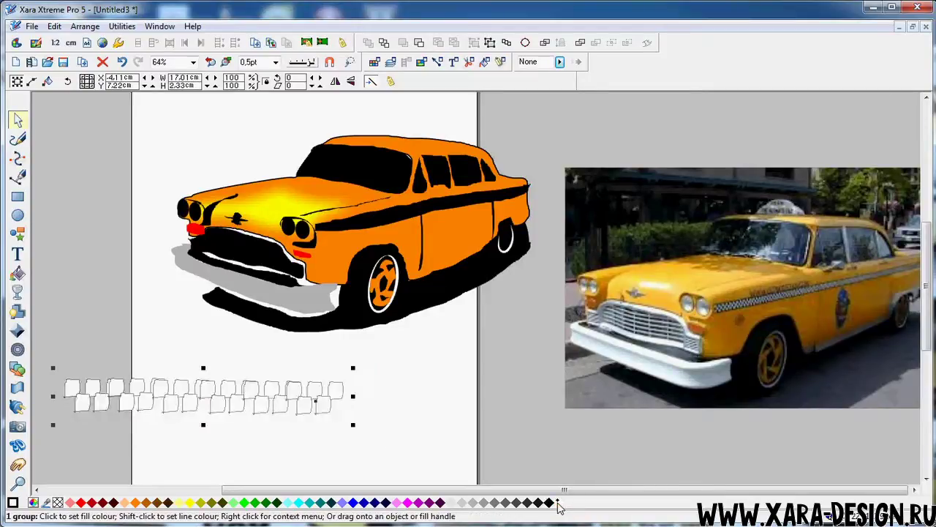
left_click(58, 503, "shift")
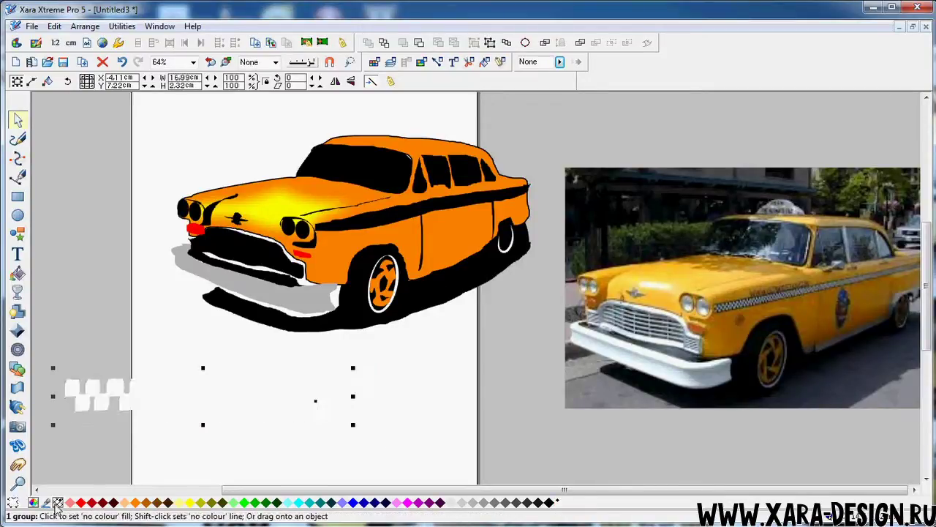
left_click_drag(81, 407, 333, 245)
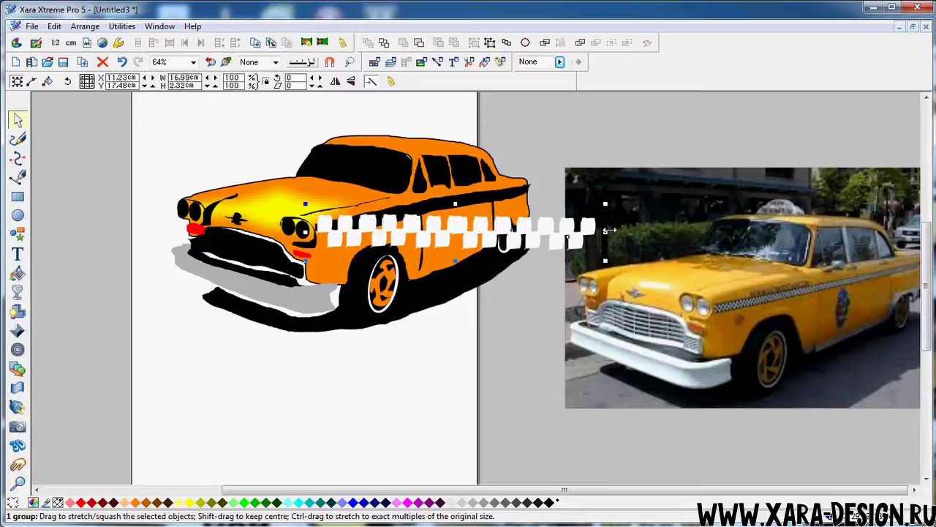
Step: Apply a perspective mould to the white checker band and fit its corners to the black side stripe
left_click(22, 393)
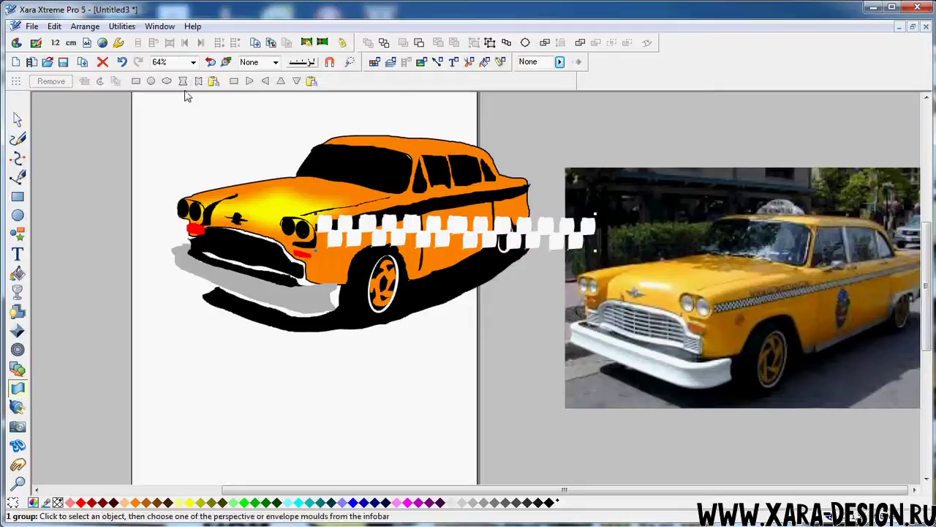
left_click(249, 81)
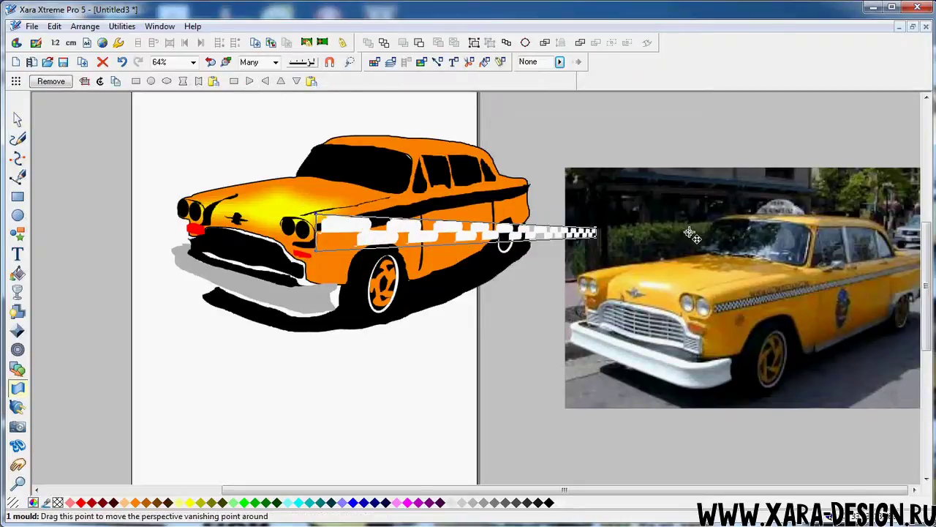
left_click_drag(601, 232, 526, 183)
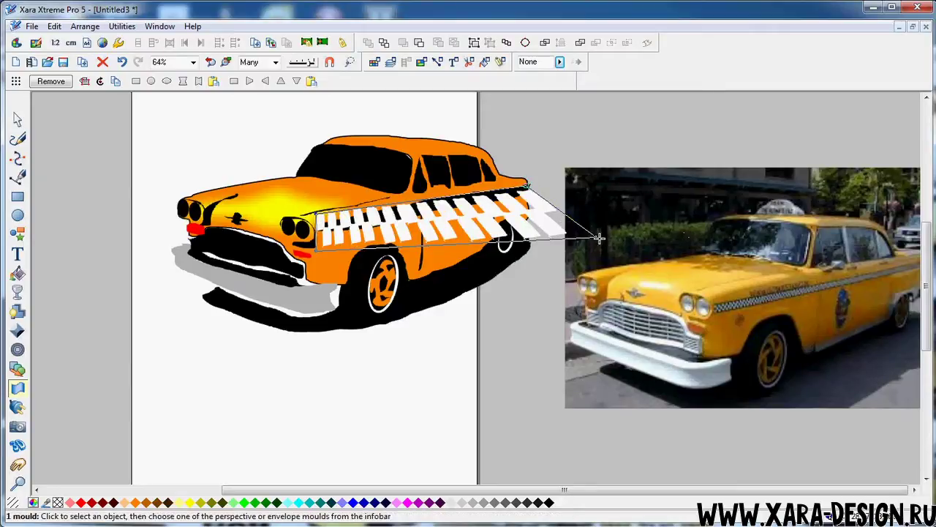
left_click_drag(600, 236, 516, 210)
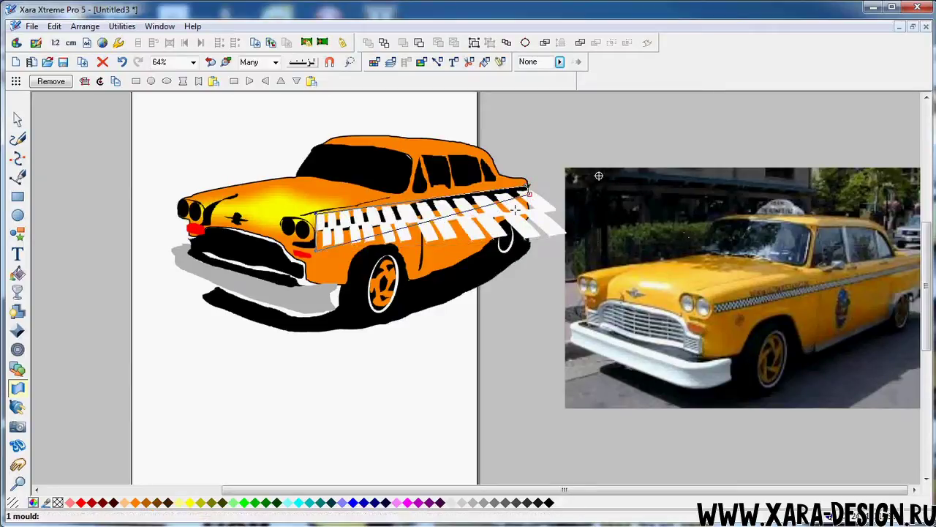
left_click_drag(319, 251, 321, 229)
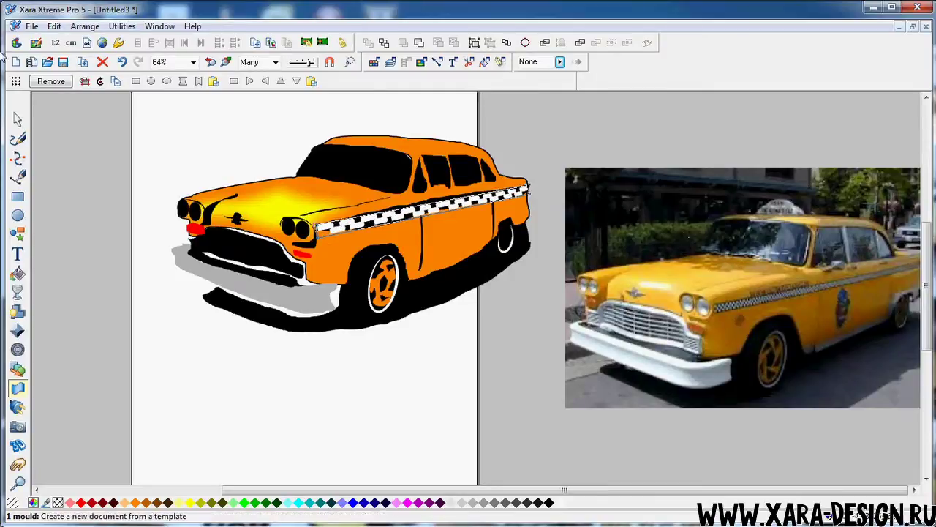
Step: Narrow the moulded checker band so it covers only the stripe's front half, up to the front door line
left_click(18, 118)
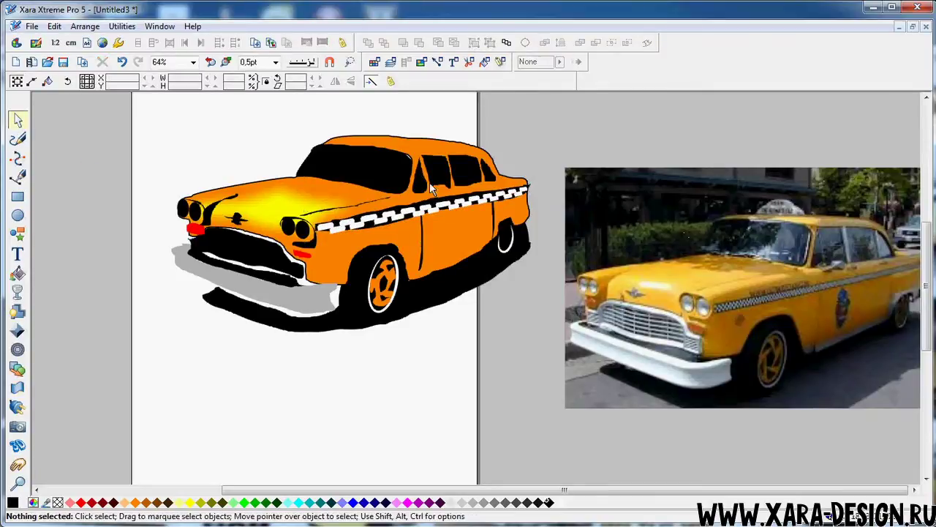
left_click(424, 210)
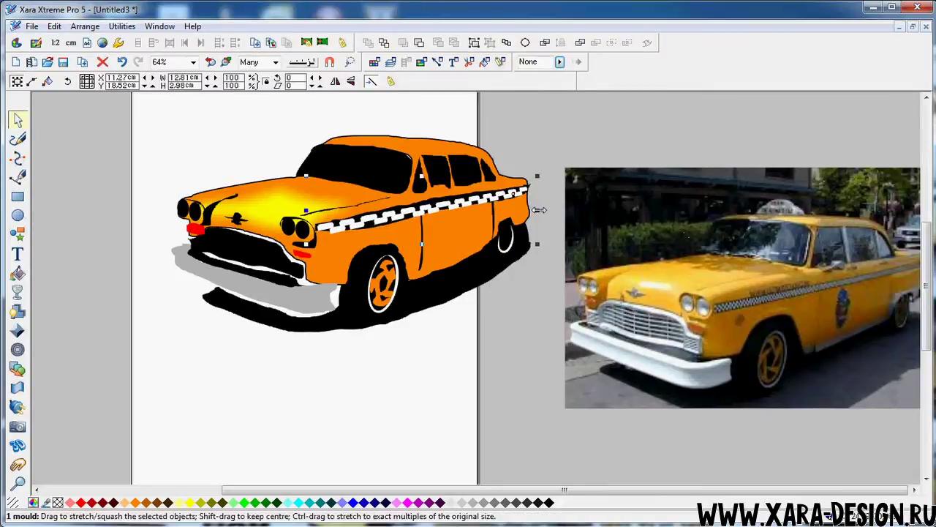
left_click_drag(539, 210, 433, 221)
left_click(401, 205)
left_click(490, 309)
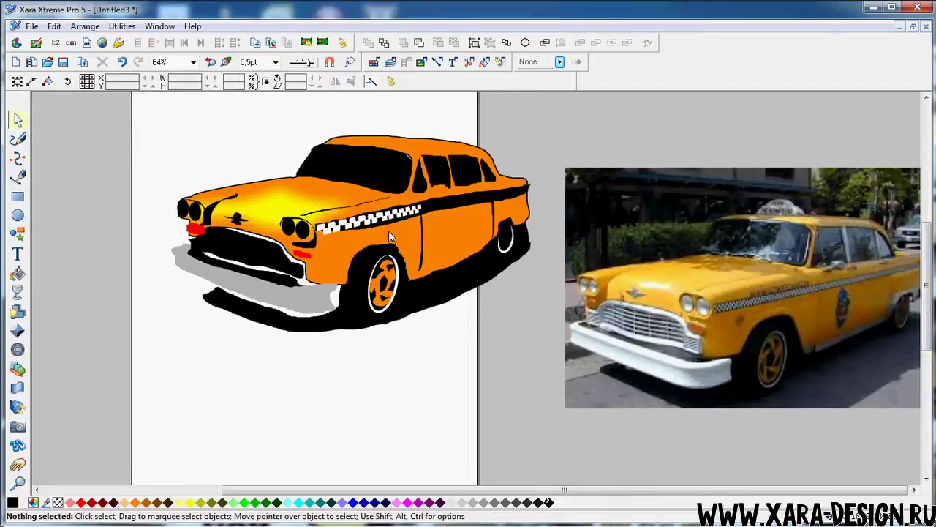
Step: Continue the checker pattern over the stripe's rear half with copies of the band, scaled down to about 5.45 by 1.67 cm
left_click(373, 231)
left_click_drag(373, 231, 448, 215)
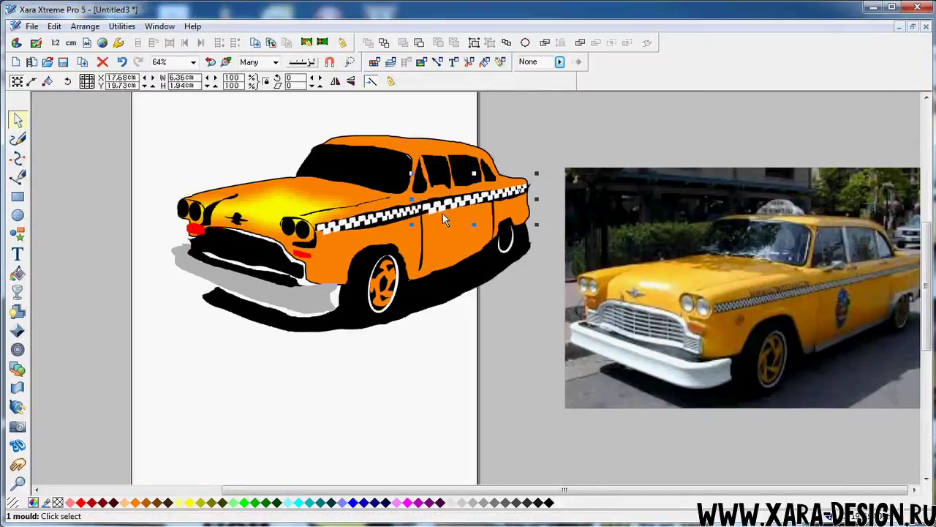
left_click(443, 221)
left_click(434, 215)
mouse_move(412, 224)
left_mouse_down()
mouse_move(439, 215)
mouse_move(422, 220)
left_mouse_up()
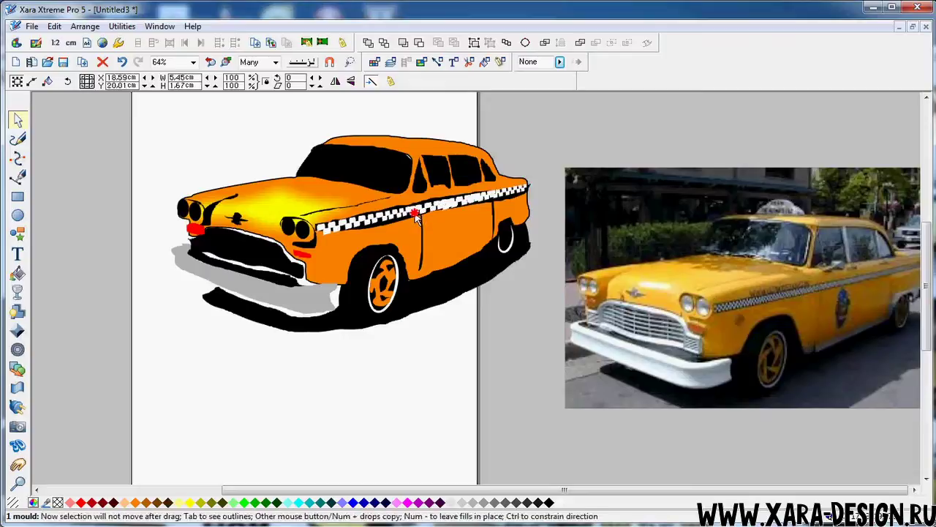
left_click(529, 322)
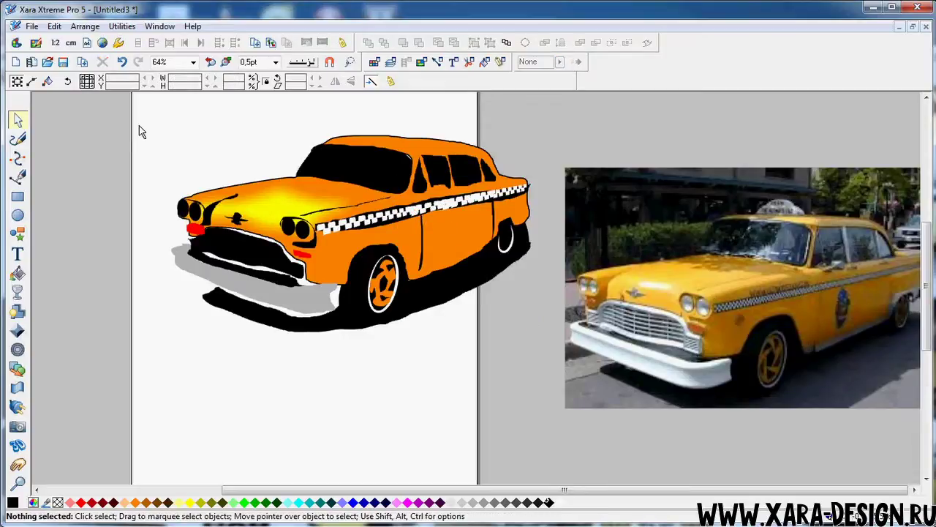
Step: Group all the taxi's objects and scale the group down to about 5.76 by 3.24 cm
mouse_move(121, 114)
left_mouse_down()
mouse_move(412, 389)
mouse_move(572, 377)
mouse_move(555, 378)
left_mouse_up()
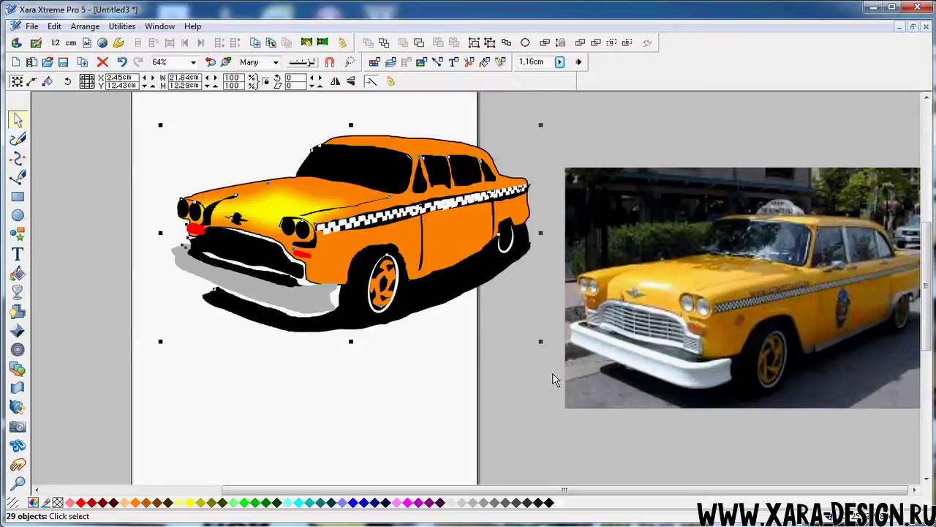
left_click(128, 116)
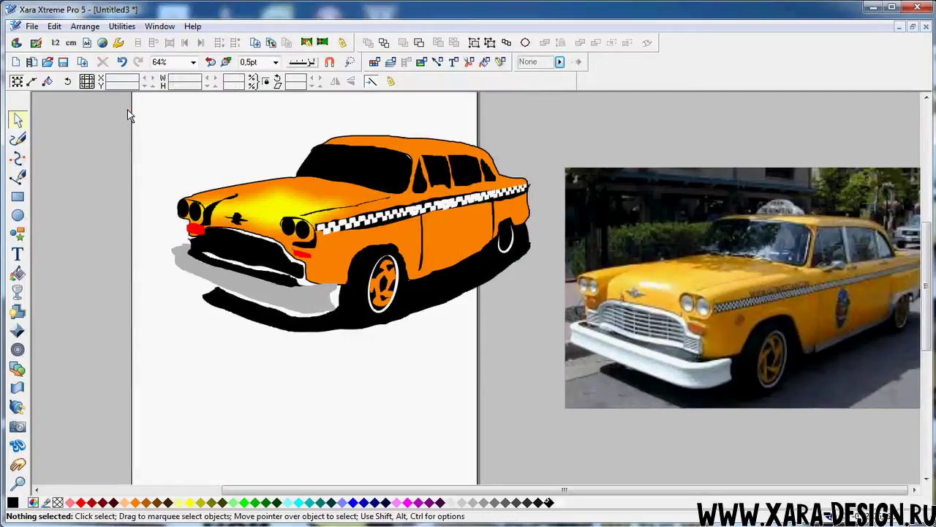
mouse_move(128, 116)
left_mouse_down()
mouse_move(187, 213)
mouse_move(625, 376)
left_mouse_up()
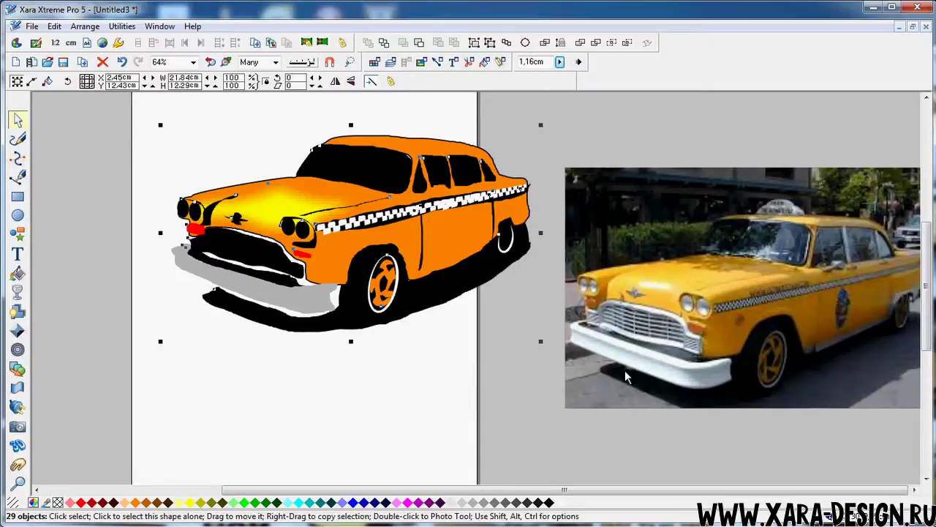
key("ctrl+g")
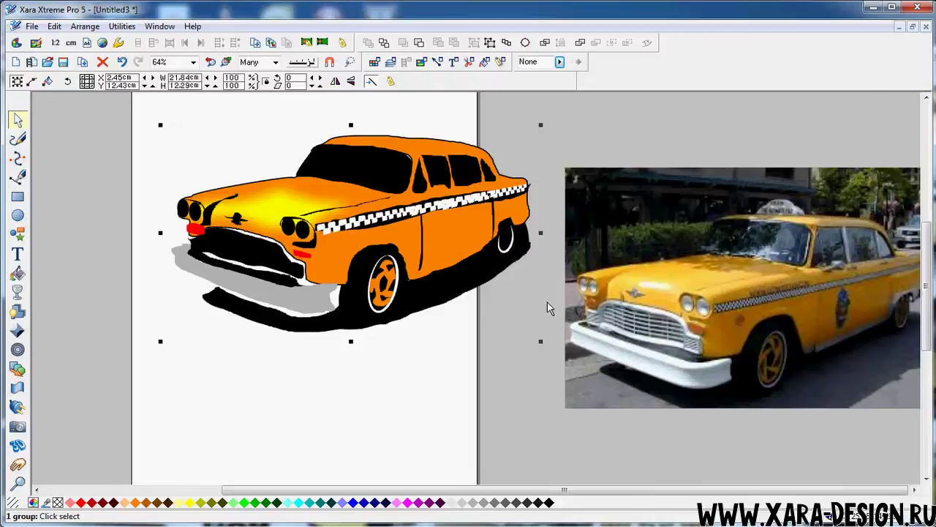
left_click_drag(545, 341, 278, 161)
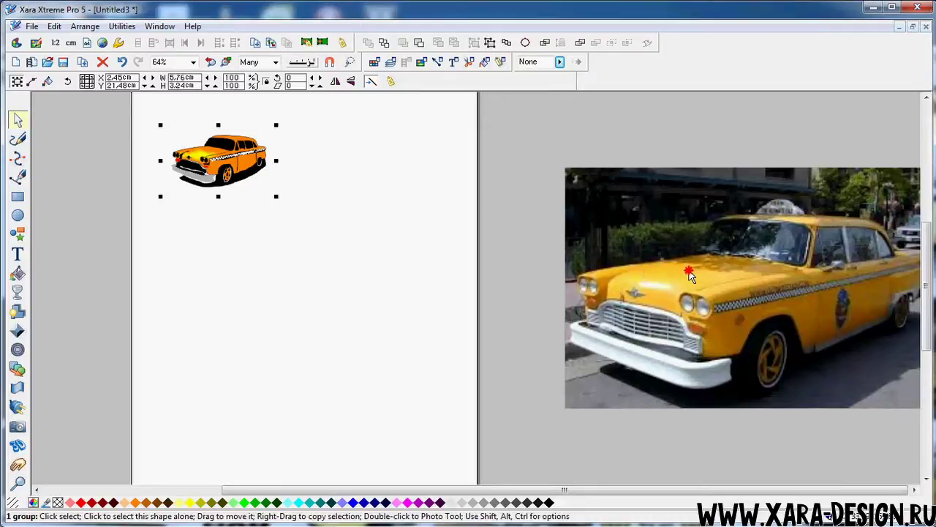
Step: Delete the reference photo from the document and select the grouped taxi drawing
left_click_drag(644, 272, 455, 349)
left_click_drag(473, 314, 477, 304)
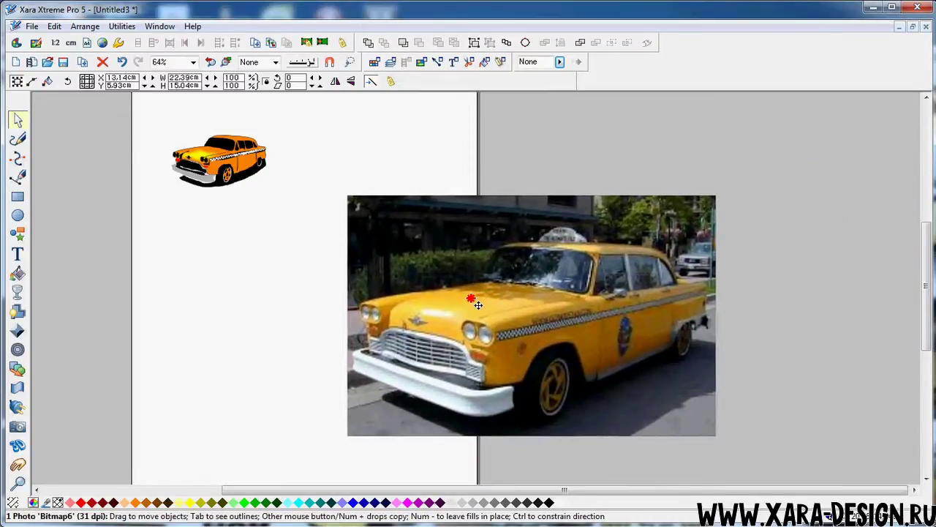
left_click_drag(478, 304, 472, 304)
key("Delete")
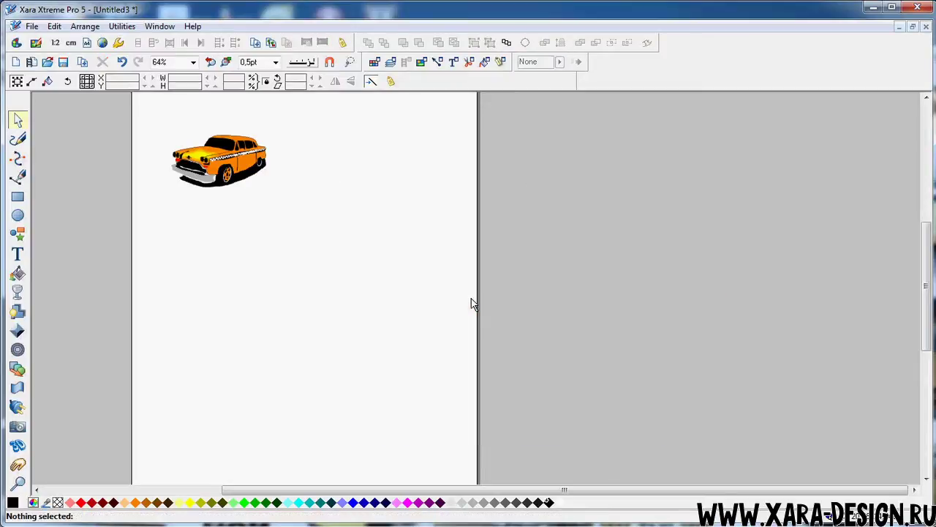
left_click(265, 177)
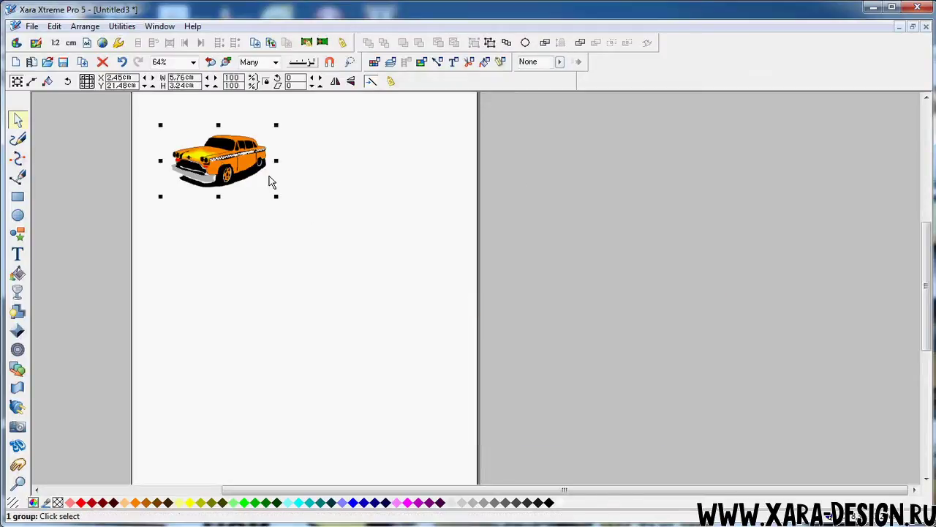
Step: Draw a background rectangle about 19.3 by 9.7 cm around the taxi and fill it with light yellow
left_click(194, 62)
left_click(178, 144)
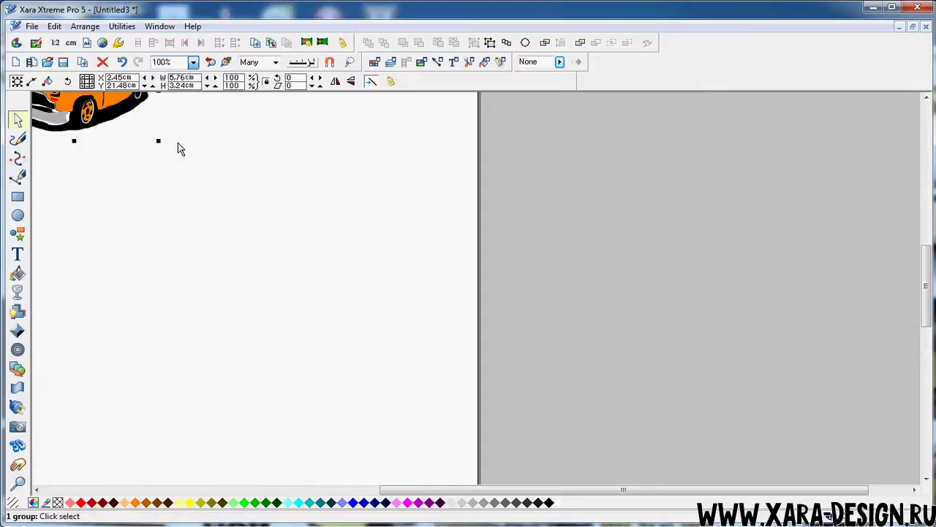
left_click_drag(455, 489, 352, 489)
left_click_drag(928, 308, 927, 278)
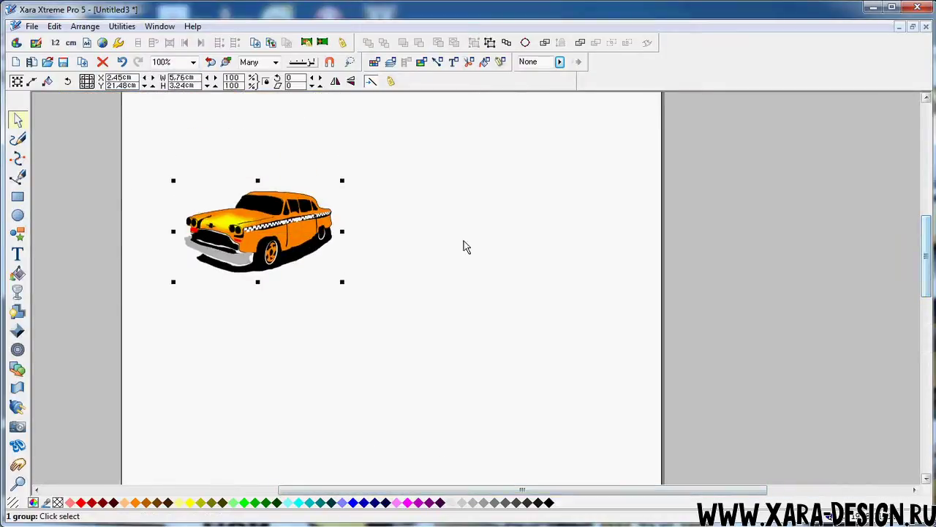
left_click(433, 234)
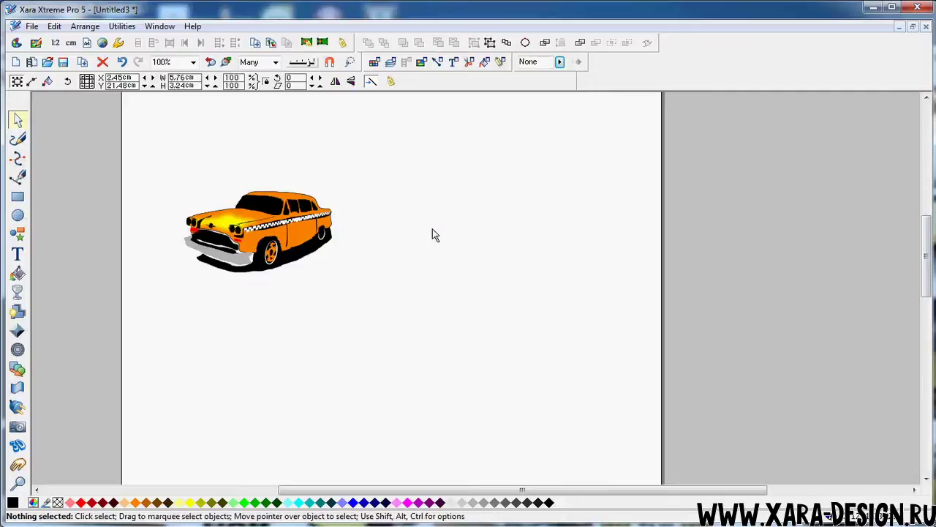
left_click(18, 199)
left_click_drag(118, 158, 615, 401)
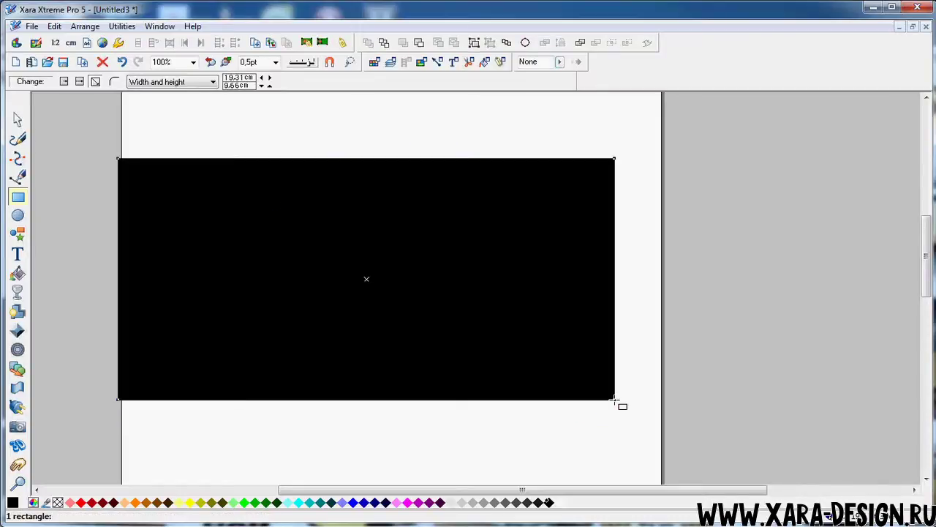
left_click(17, 119)
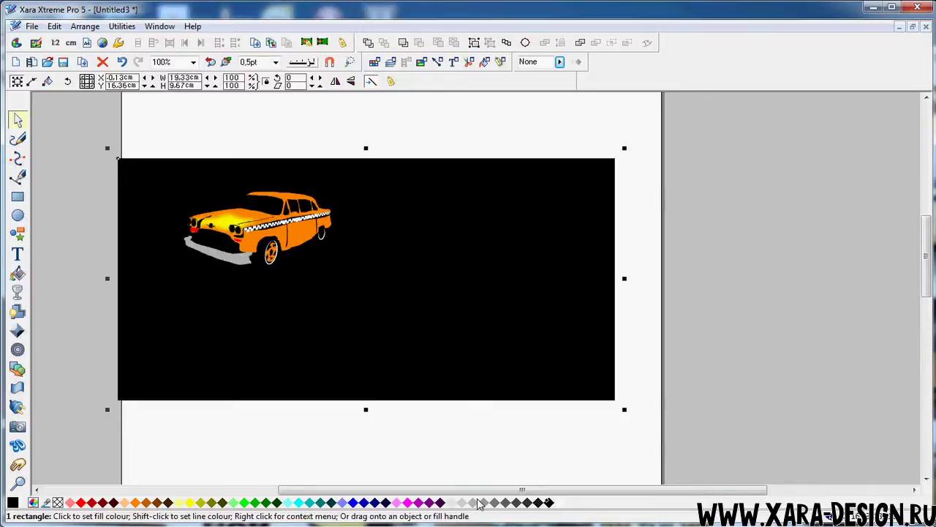
left_click(181, 503)
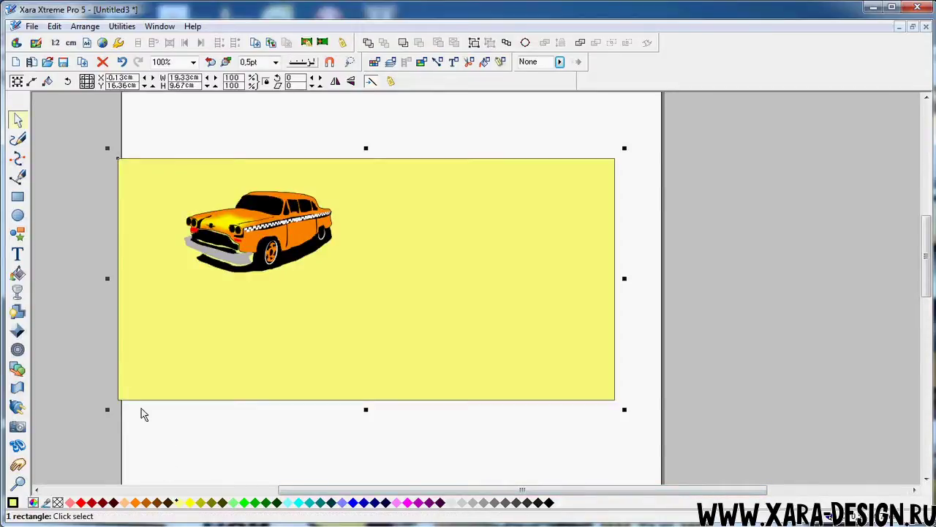
Step: Remove the yellow rectangle's outline and move it fully inside the page, to about X 1.1 and Y 16.45 cm
left_click(69, 378)
left_click_drag(151, 364, 182, 364)
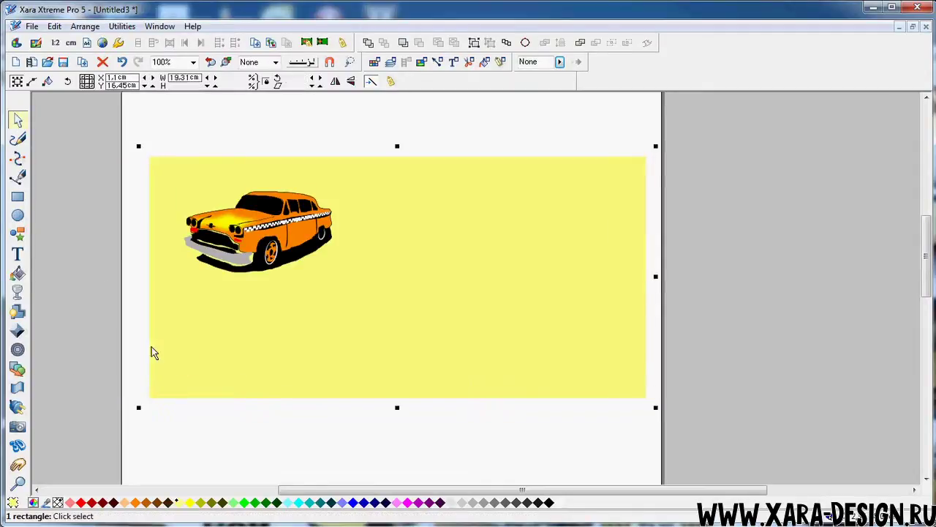
left_click(78, 302)
Step: Add the text "Taxi" beside the car and enlarge it to about 4.8 by 2.07 cm
left_click(17, 253)
left_click(366, 236)
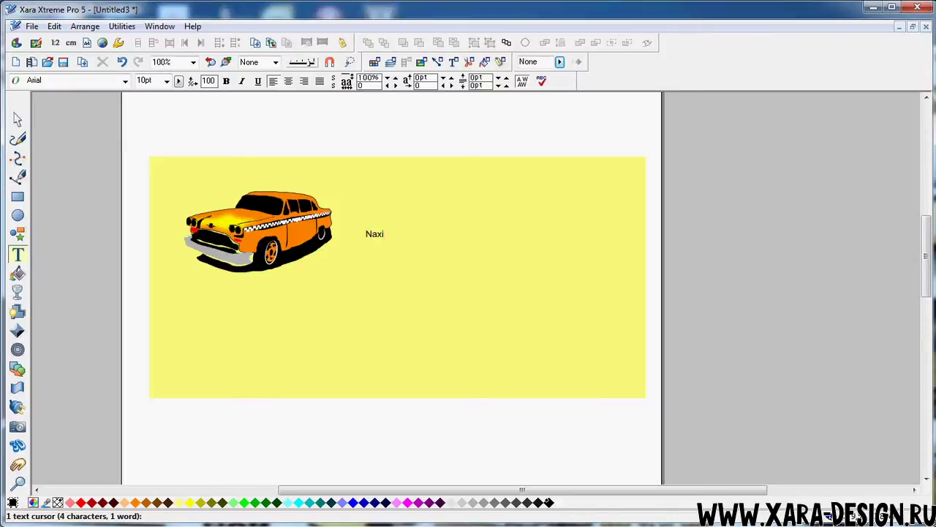
left_click_drag(365, 234, 372, 233)
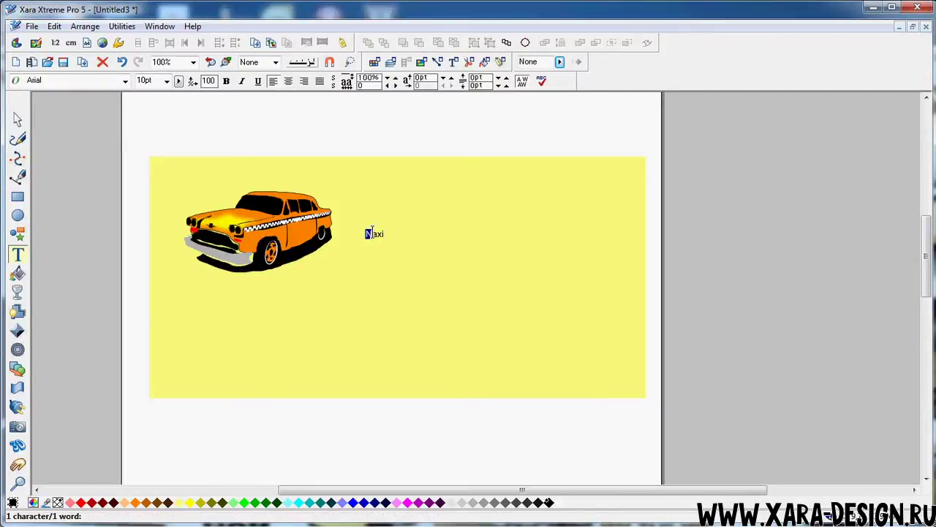
type("T")
left_click(18, 119)
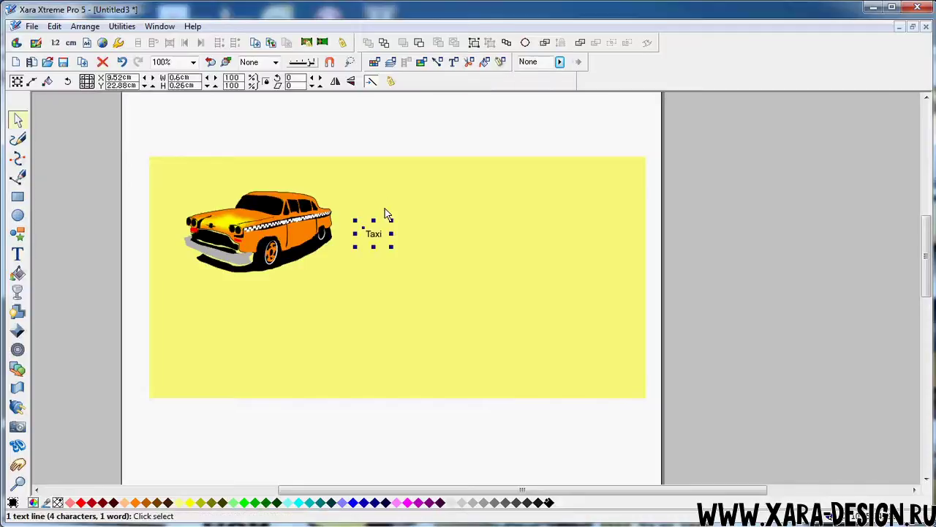
left_click_drag(389, 217, 443, 242)
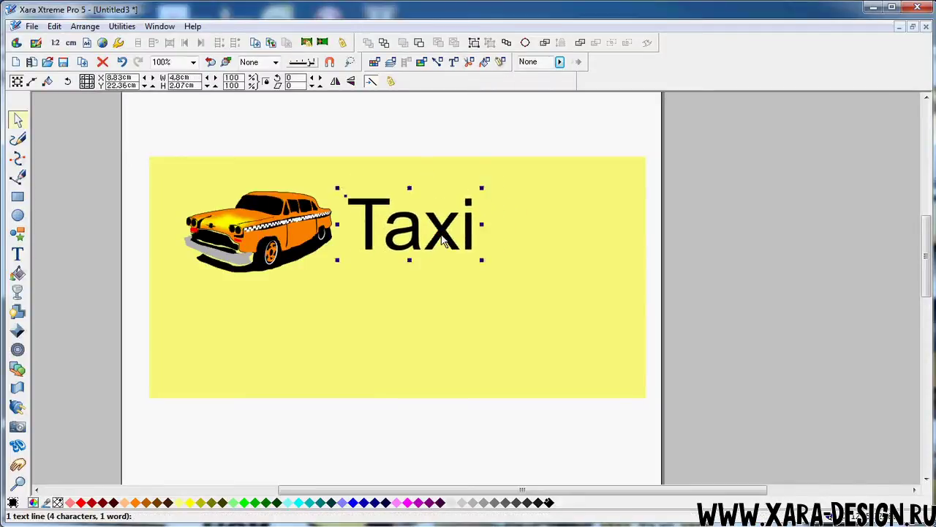
Step: Set the whole "Taxi" text in the HeliosExtBlack font
double_click(443, 241)
key("ctrl+a")
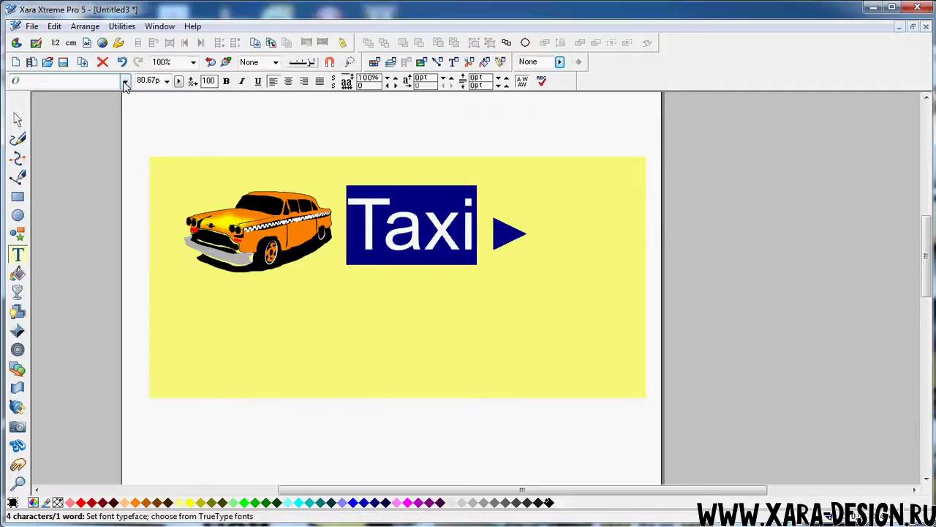
left_click(125, 82)
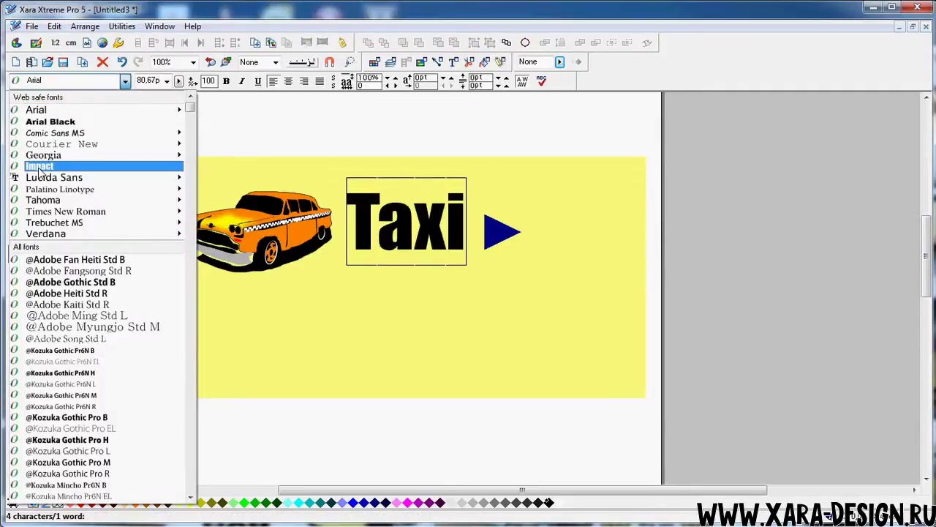
scroll(84, 327, "down", 20)
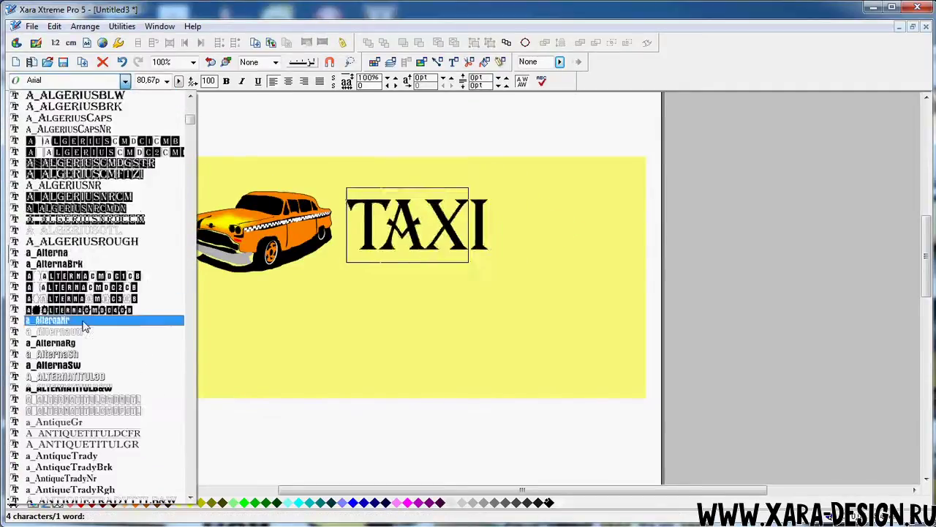
left_click_drag(190, 119, 177, 333)
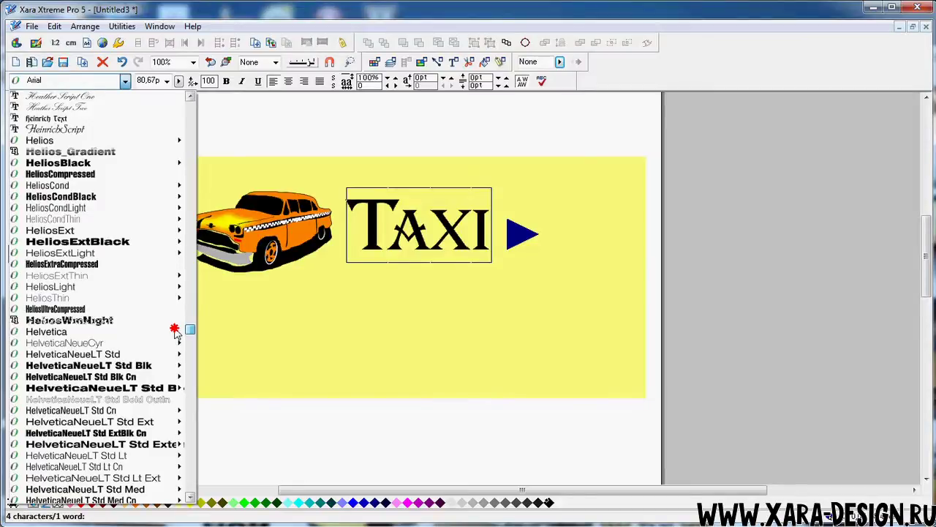
left_click(88, 241)
left_click(18, 119)
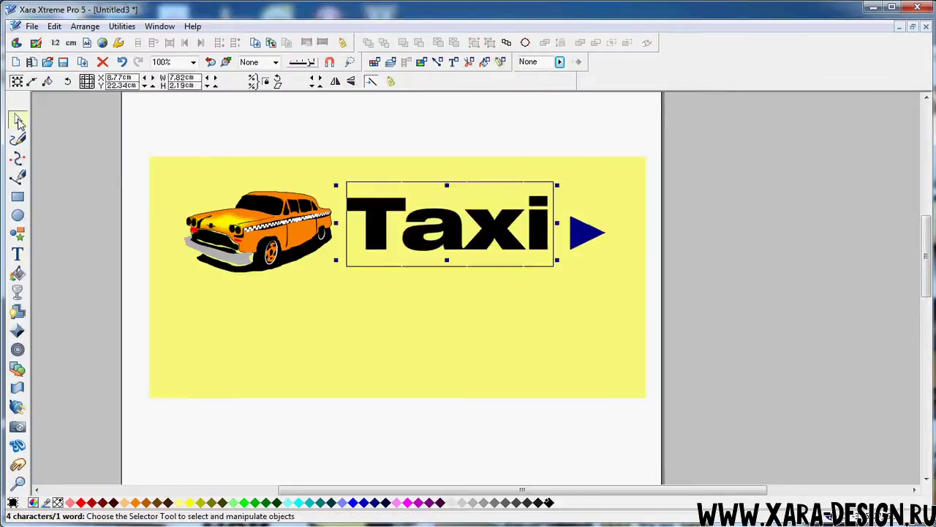
key("Escape")
Step: Replace the text of a "Taxi" copy placed below the original with the phone number, scaled to about 8.02 by 0.76 cm
left_click_drag(380, 231, 502, 336)
left_click(17, 254)
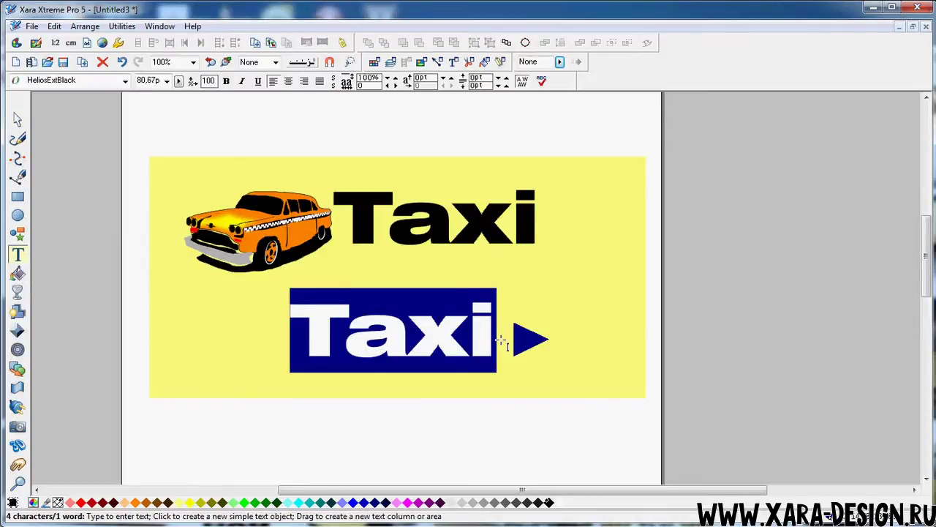
type("555-55-55")
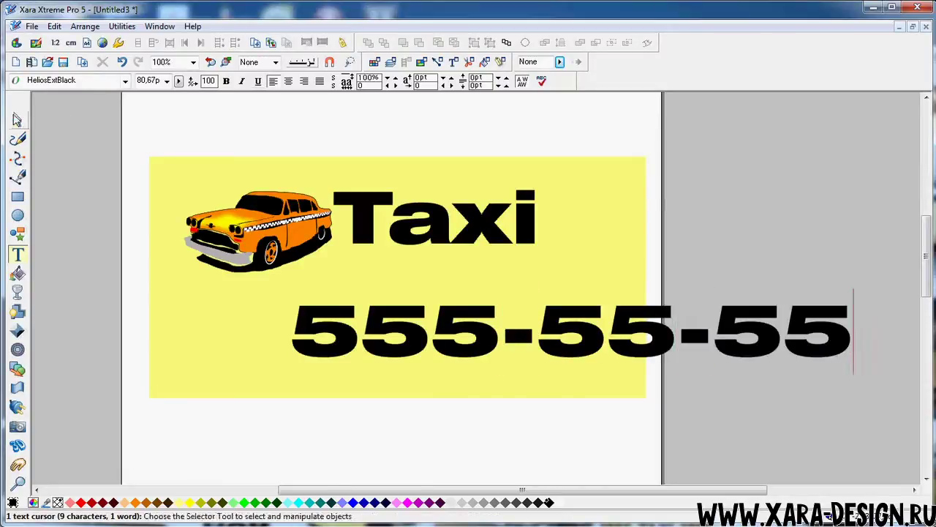
left_click(17, 118)
left_click_drag(739, 311, 477, 360)
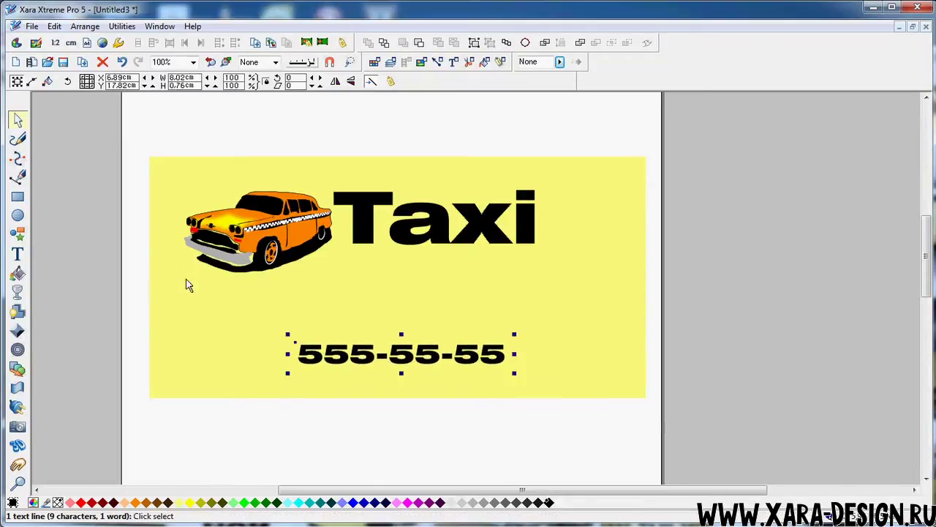
Step: Insert an "&" and a space in front of the phone number
left_click(18, 255)
left_click(300, 351)
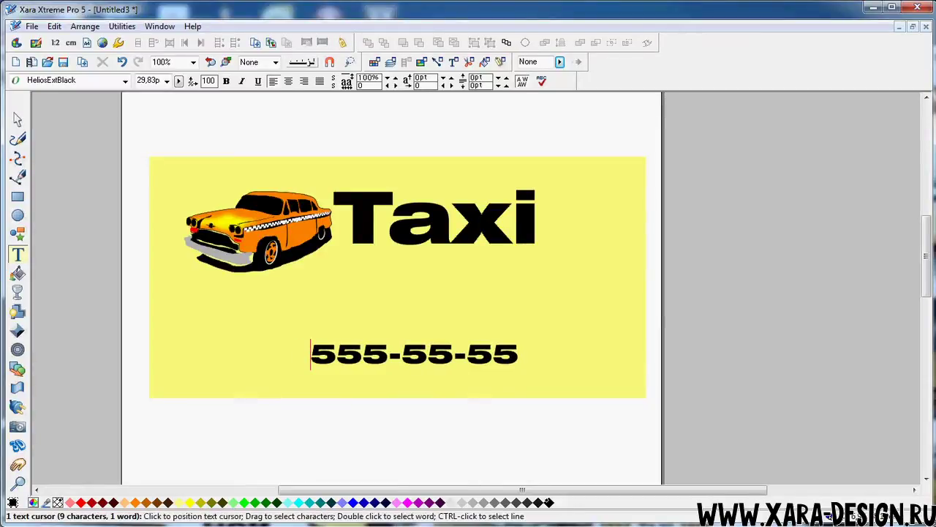
type("&")
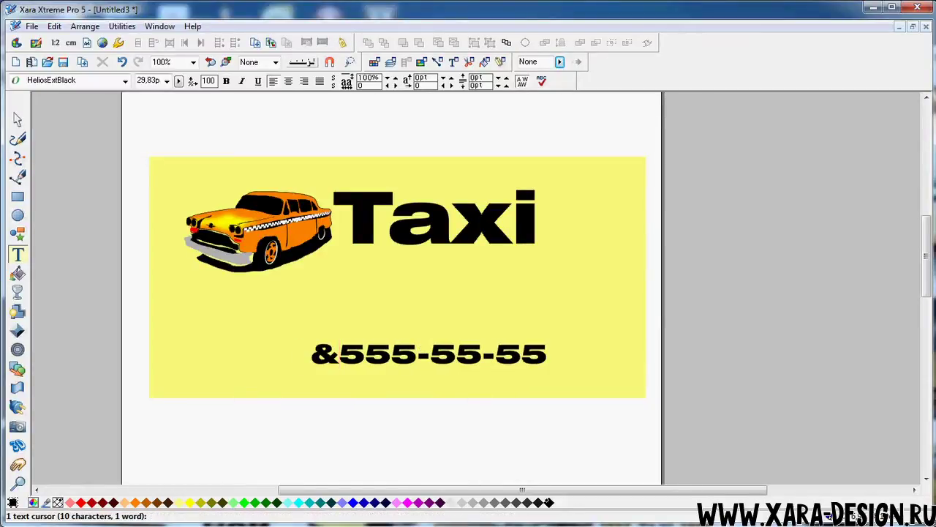
Step: Turn the "&" into a telephone symbol with the ZapfDingbats BT font and shift the phone line slightly left and down
double_click(329, 353)
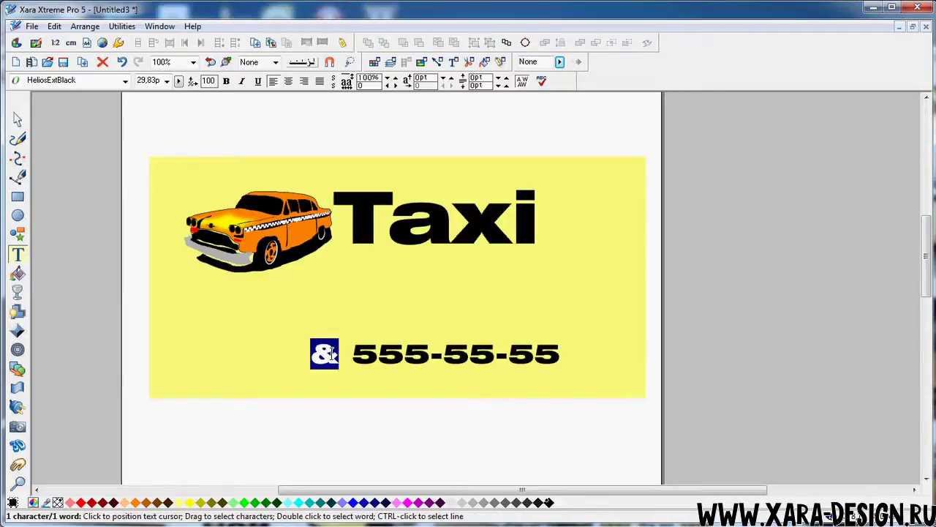
left_click(126, 82)
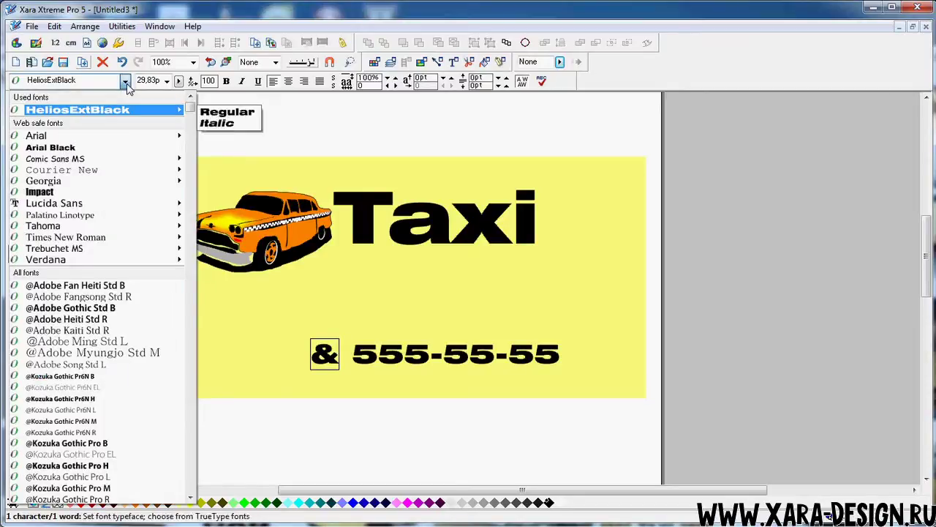
key("z")
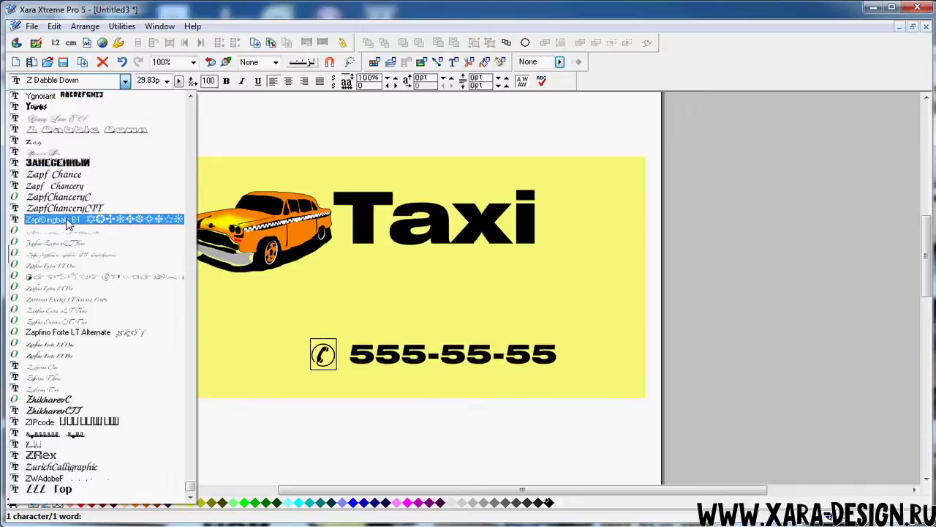
left_click(67, 221)
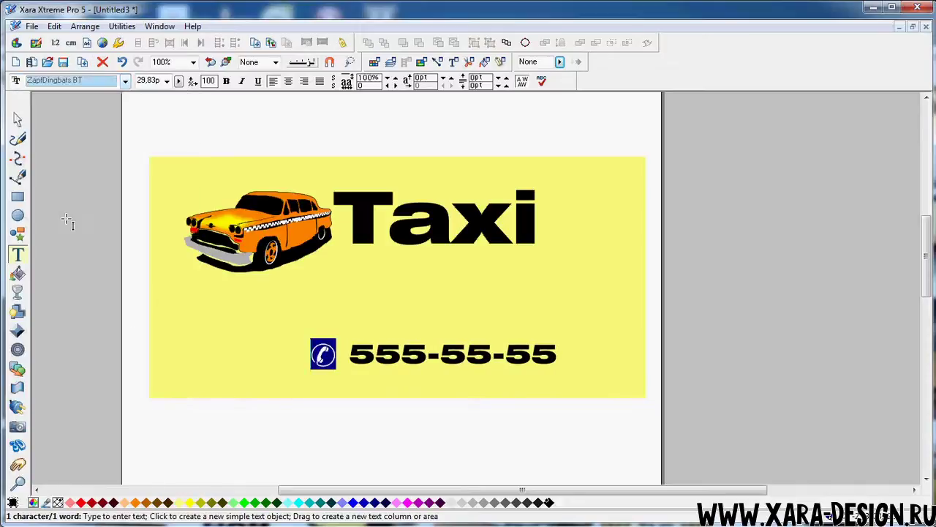
left_click(17, 119)
left_click(99, 253)
left_click_drag(322, 357, 295, 363)
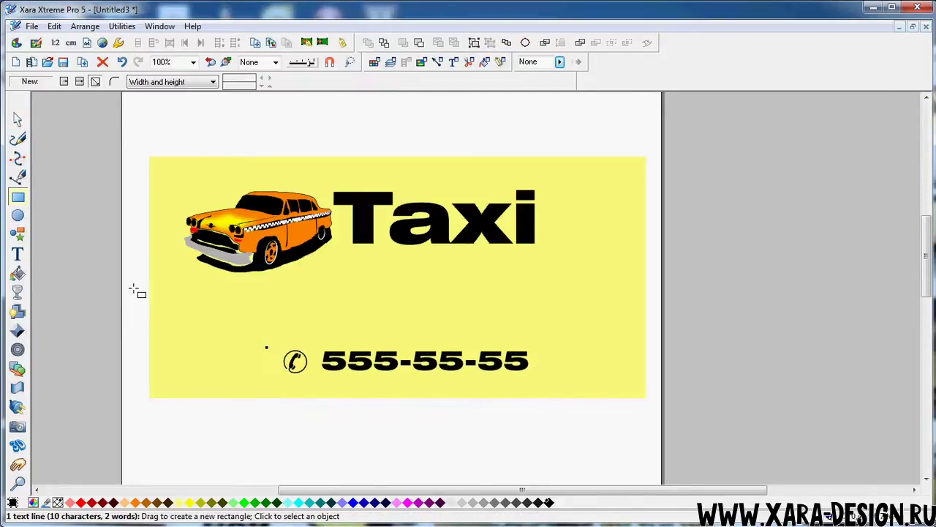
Step: Draw five rough black squares freehand below the taxi, staggered in two rows as a checker pattern
left_click_drag(133, 286, 167, 314)
key("Delete")
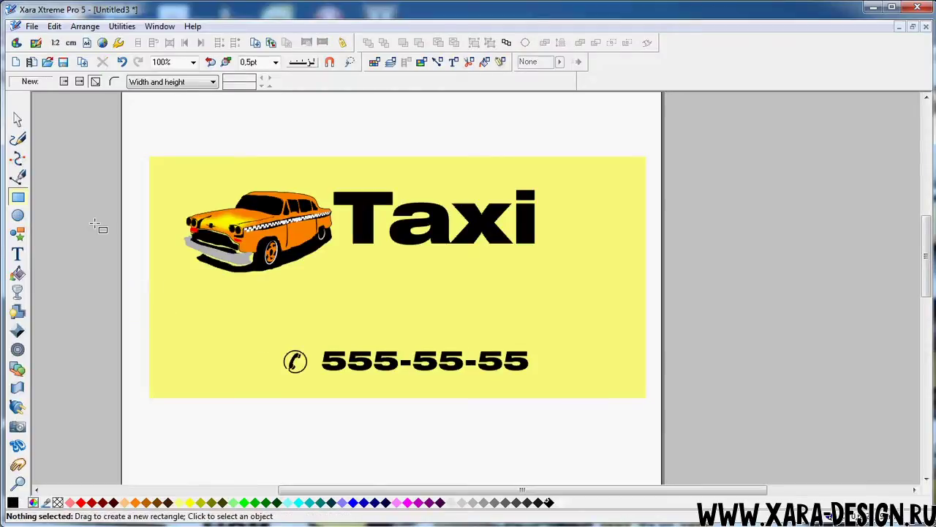
left_click(18, 139)
mouse_move(129, 285)
left_mouse_down()
mouse_move(158, 303)
mouse_move(158, 278)
mouse_move(130, 284)
mouse_move(184, 310)
mouse_move(160, 307)
mouse_move(201, 276)
mouse_move(198, 303)
mouse_move(219, 313)
mouse_move(244, 291)
left_mouse_up()
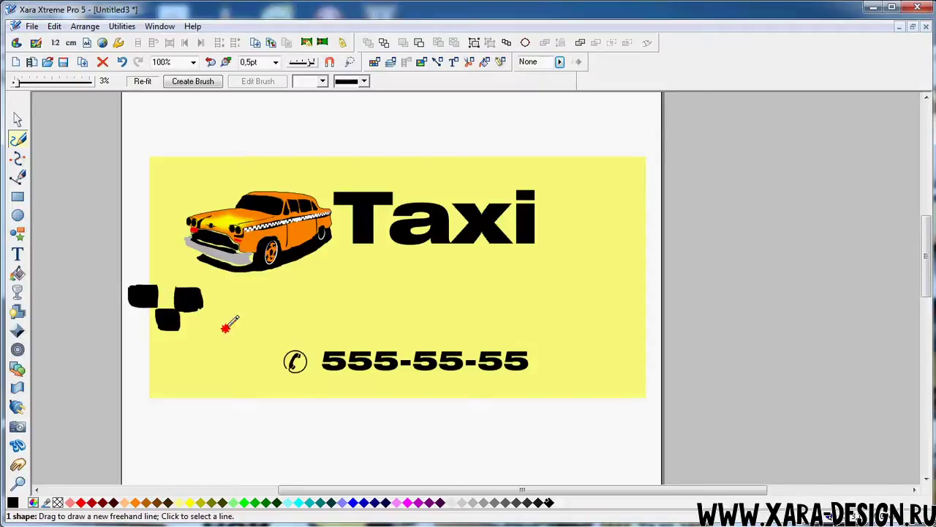
left_click_drag(227, 322, 216, 309)
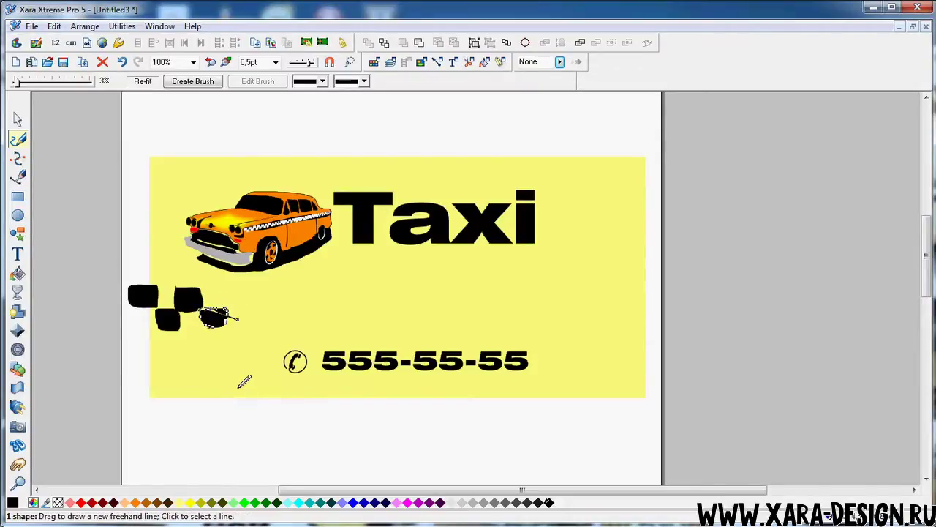
key("ctrl+z")
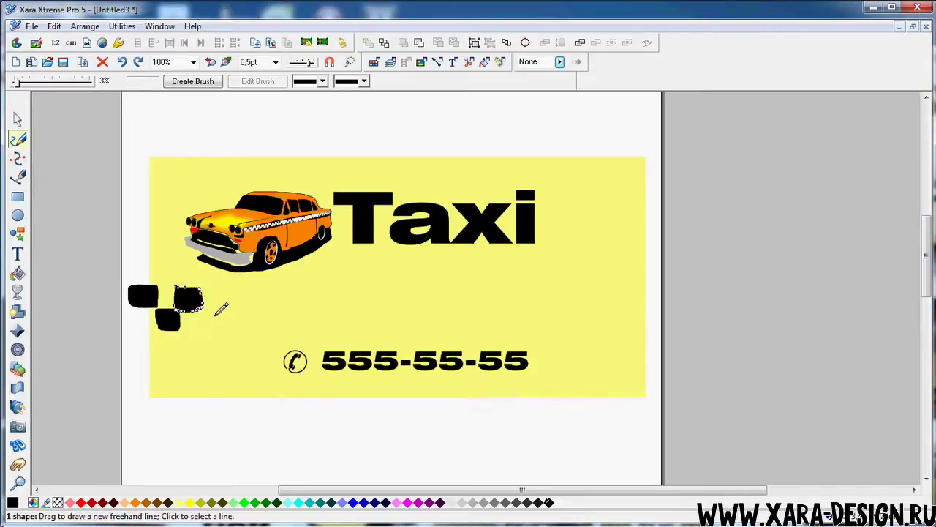
mouse_move(221, 309)
left_mouse_down()
mouse_move(246, 326)
mouse_move(240, 313)
mouse_move(215, 309)
mouse_move(262, 308)
mouse_move(273, 295)
mouse_move(244, 286)
left_mouse_up()
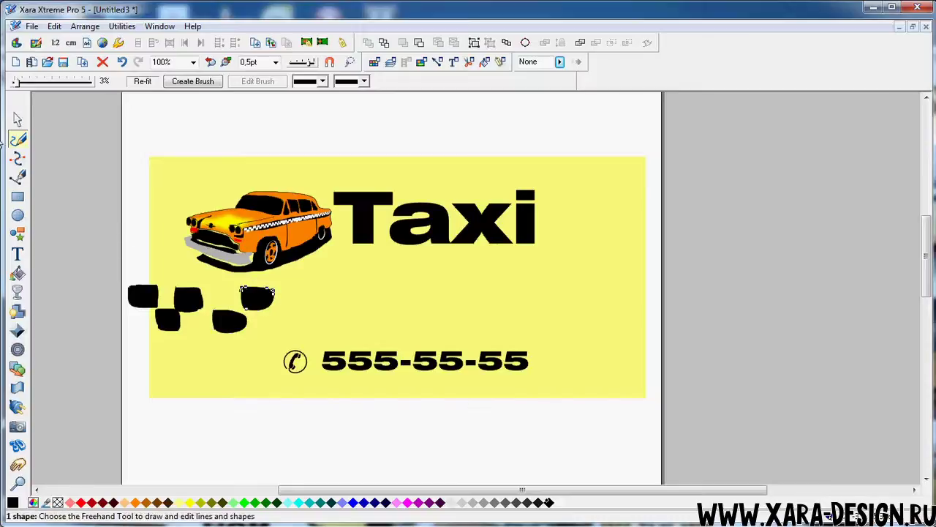
Step: Move the hand-drawn squares closer together into an even checker pattern and group them at about 4.55 by 1.79 cm
left_click(17, 120)
mouse_move(234, 329)
left_mouse_down()
mouse_move(216, 327)
mouse_move(224, 332)
left_mouse_up()
left_click_drag(268, 309, 240, 302)
left_click(233, 320)
key("Escape")
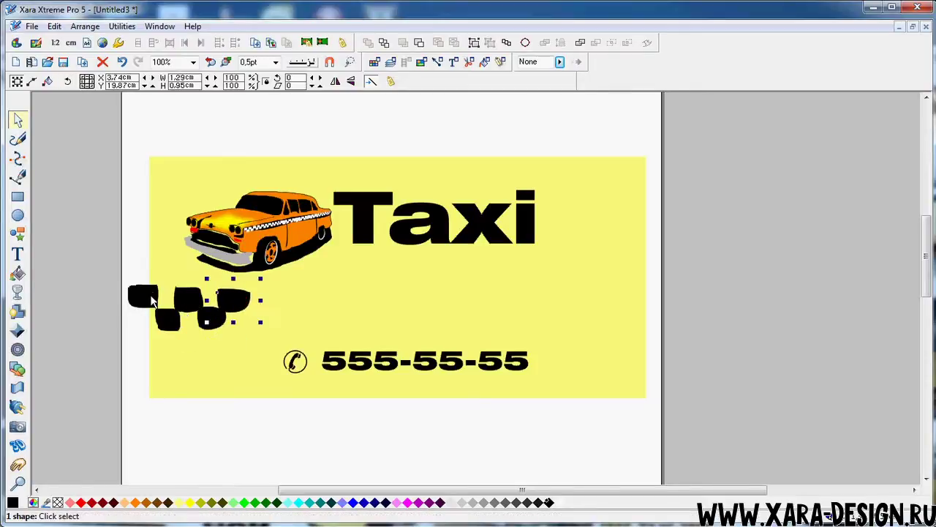
left_click_drag(153, 302, 158, 303)
left_click(141, 334)
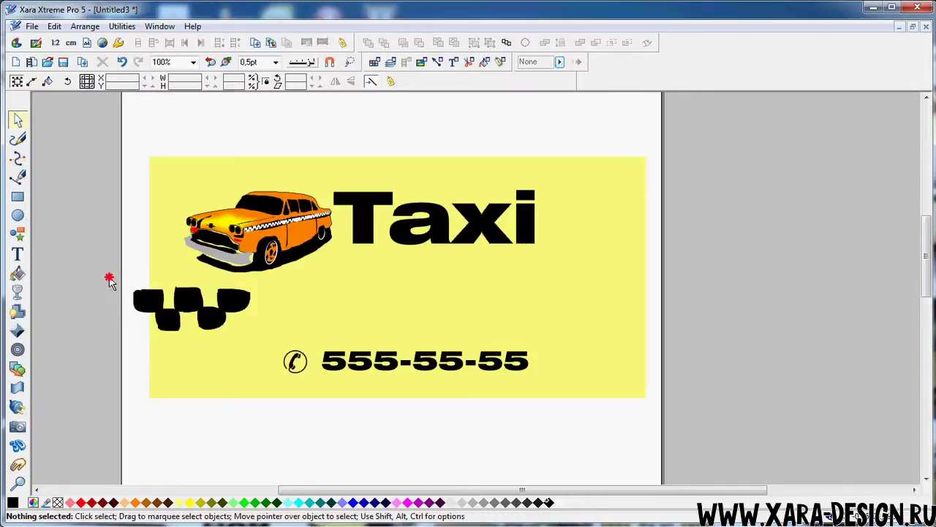
left_click_drag(259, 344, 258, 340)
key("ctrl+g")
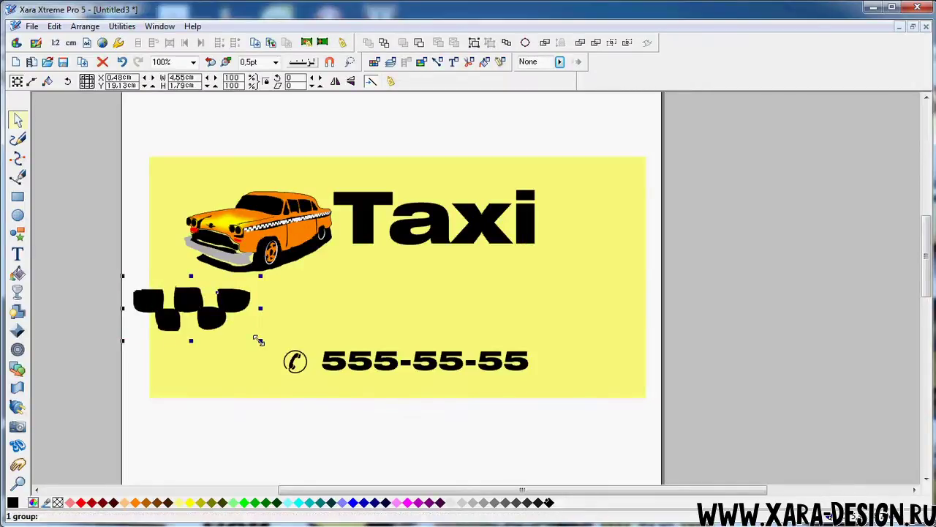
Step: Move the checker group below the yellow rectangle and repeat it in copies as a horizontal band wider than the rectangle
left_click_drag(233, 306, 216, 444)
scroll(112, 322, "down", 1)
scroll(112, 322, "down", 1)
left_click_drag(234, 386, 738, 392)
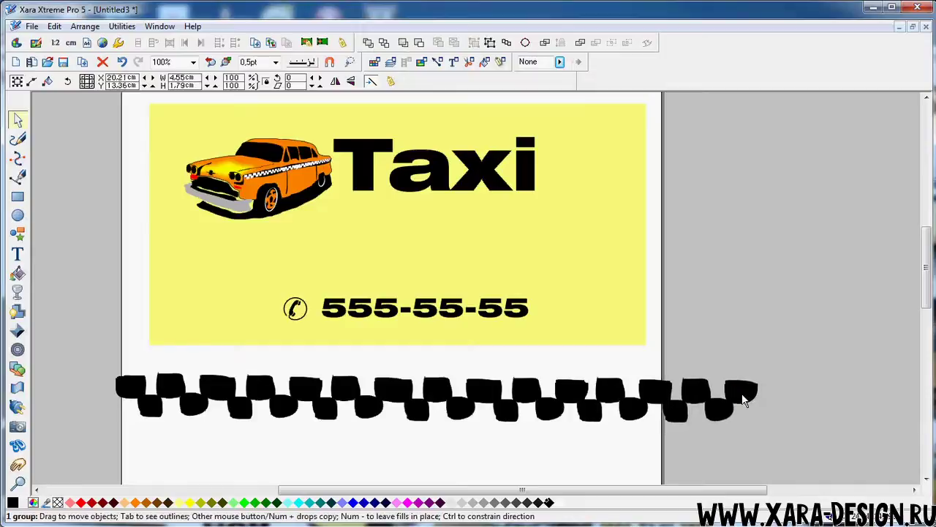
Step: Group all the checker copies into one band and move it onto the yellow card between the taxi and the phone line
left_click(384, 439)
left_click_drag(384, 439, 774, 461)
key("ctrl+g")
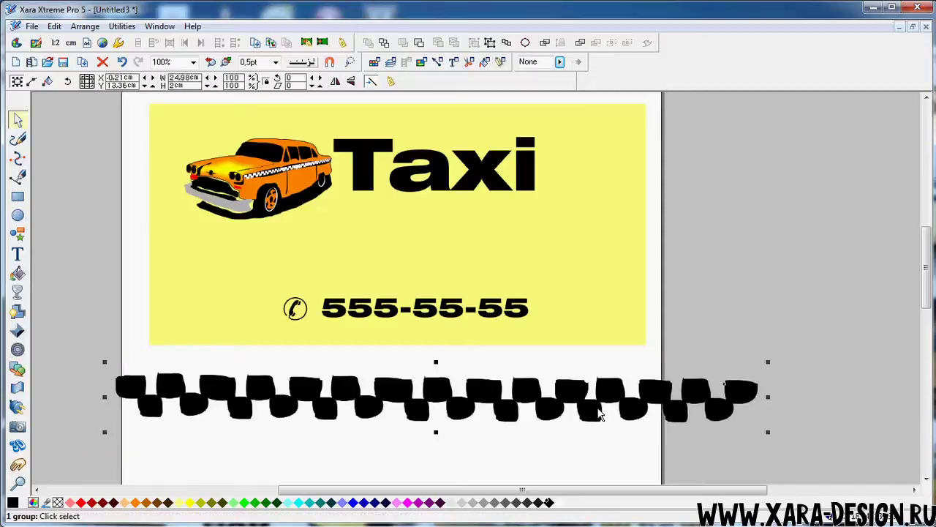
left_click_drag(600, 407, 658, 256)
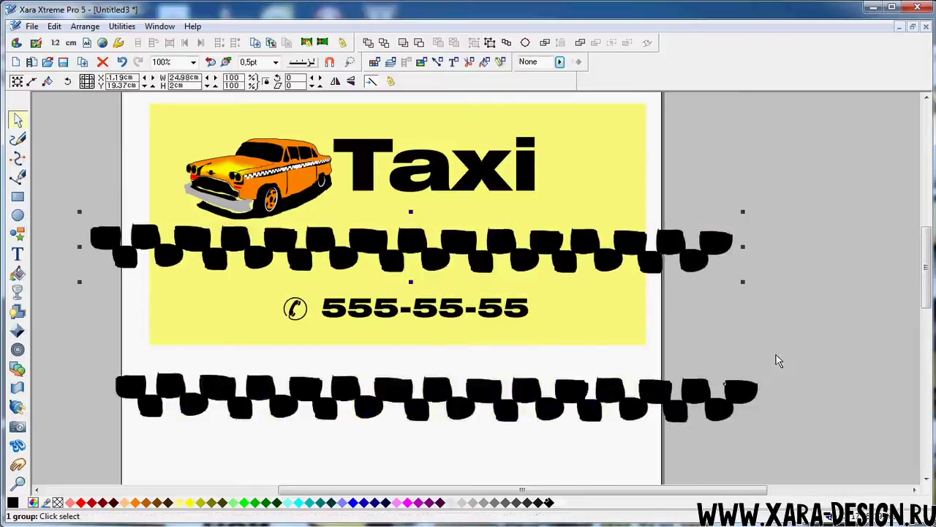
Step: Scale the checker band down to span the card's width and tilt it slightly so it rises toward its right end
left_click_drag(746, 211, 643, 234)
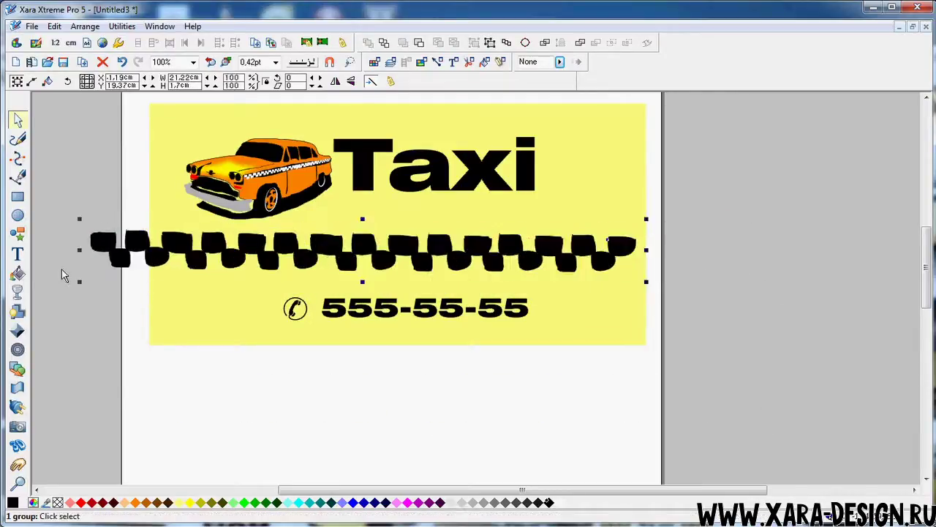
left_click_drag(79, 280, 133, 270)
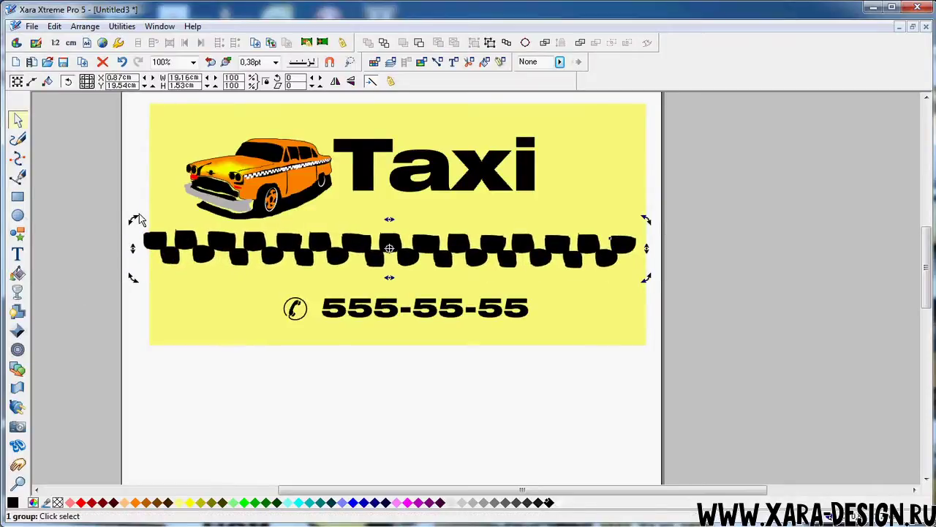
left_click_drag(129, 217, 119, 234)
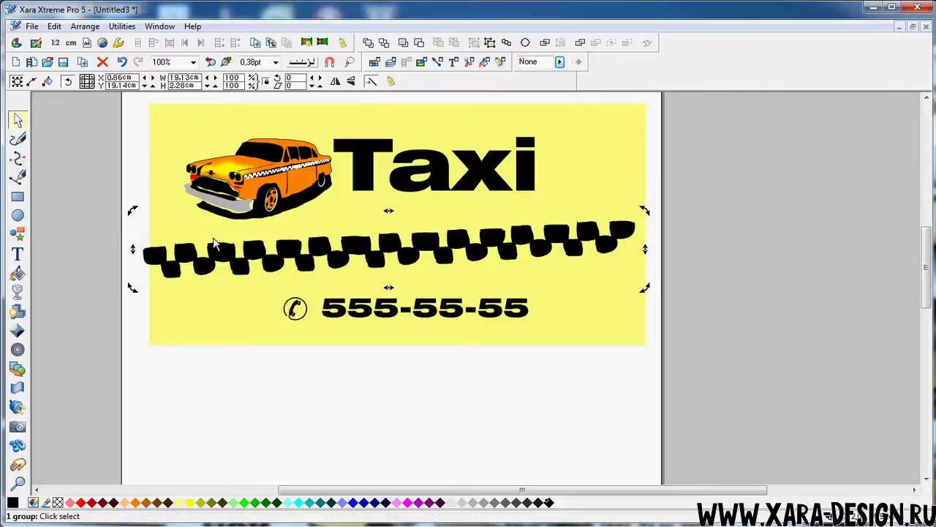
left_click(214, 244)
left_click_drag(643, 209, 654, 204)
left_click(717, 230)
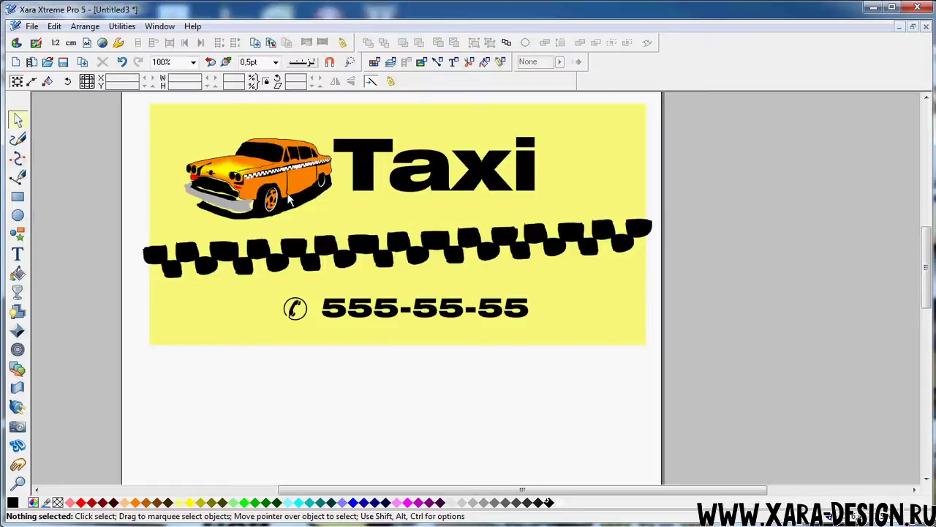
Step: Extend the yellow rectangle upward to a height of about 10.08 cm
scroll(787, 282, "up", 1)
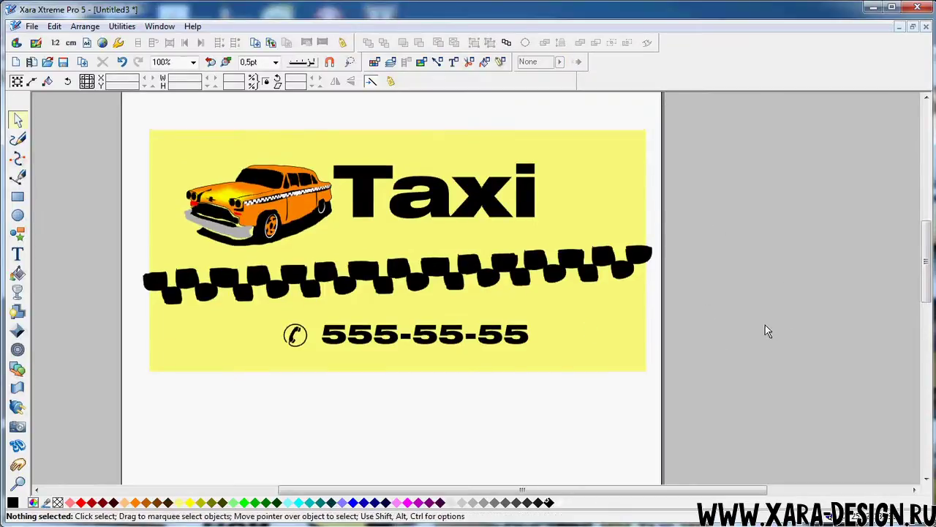
left_click(403, 137)
left_click_drag(397, 120, 397, 109)
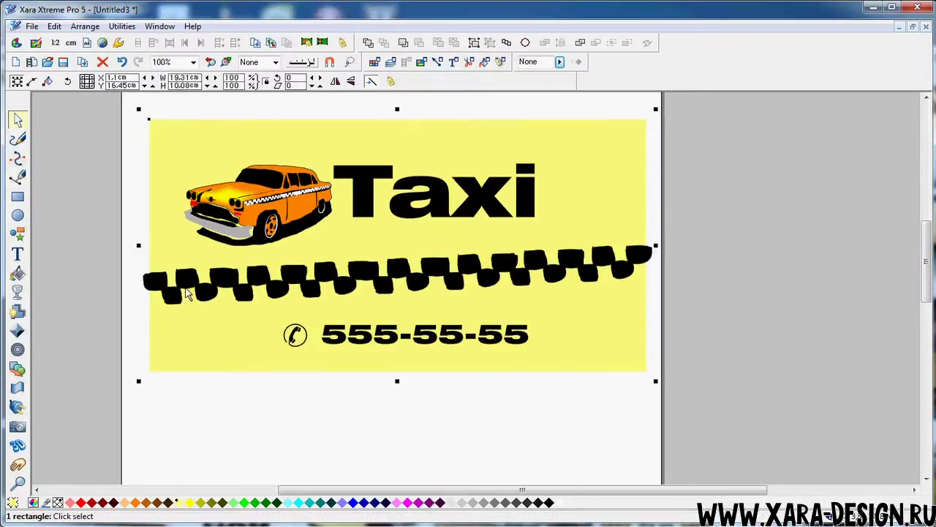
Step: Draw a circle about 4.08 cm across between the taxi and the title, filled bright yellow with no outline
left_click(18, 215)
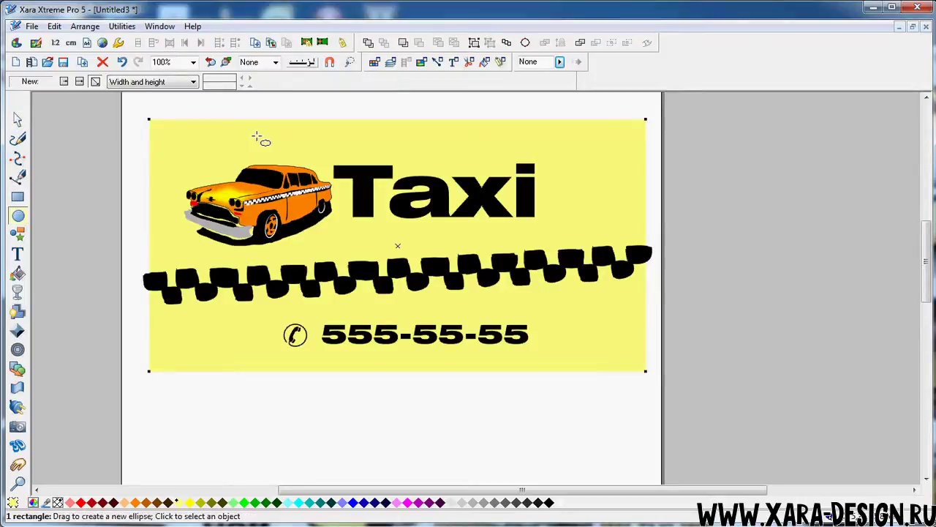
left_click_drag(270, 140, 401, 202)
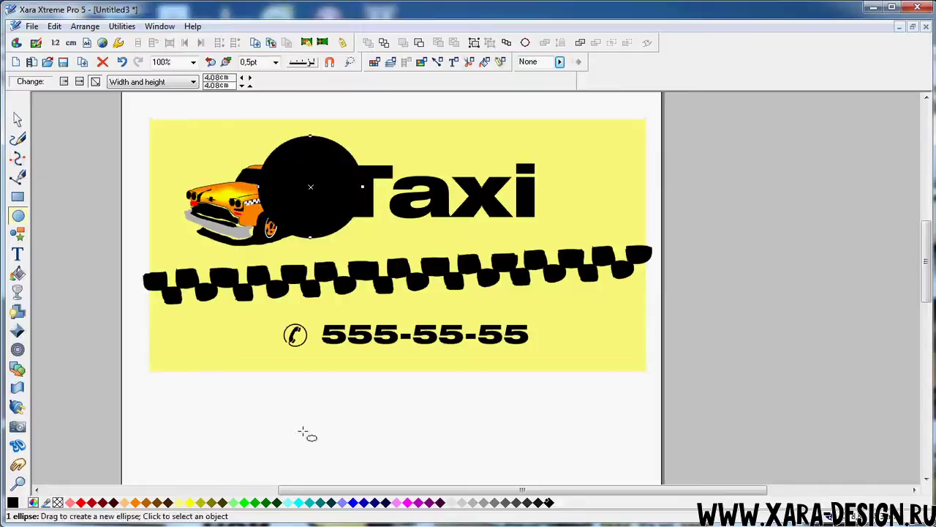
left_click(191, 503)
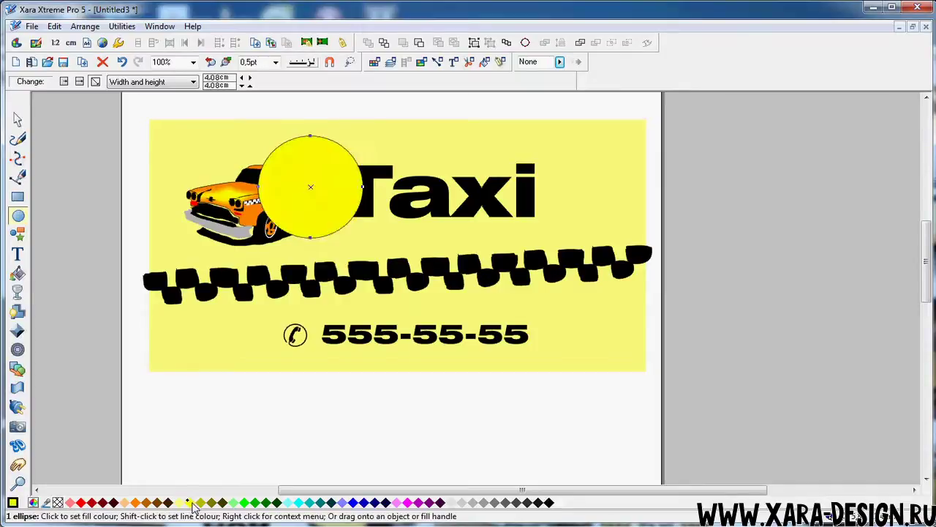
left_click(58, 502, "shift")
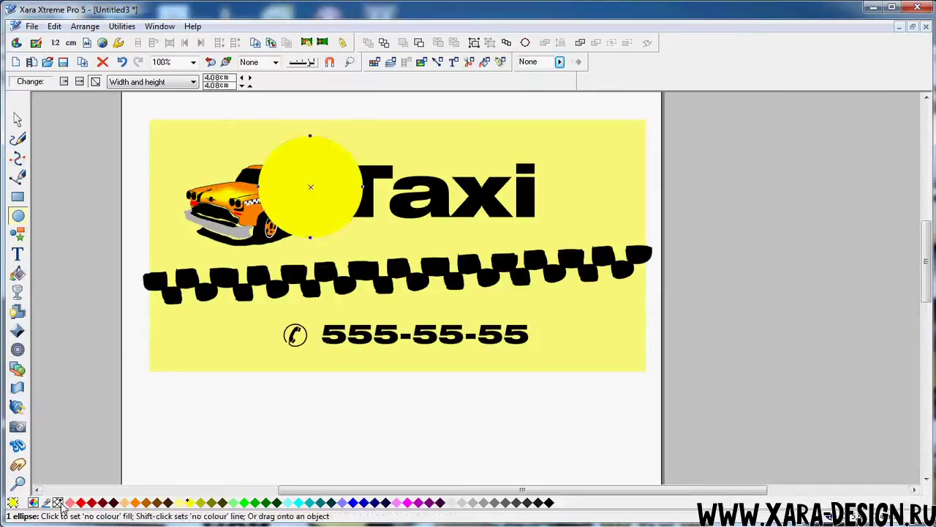
Step: Feather the yellow circle's edge by 0.85 cm and send it behind all other objects
left_click(560, 62)
left_click_drag(562, 79, 606, 79)
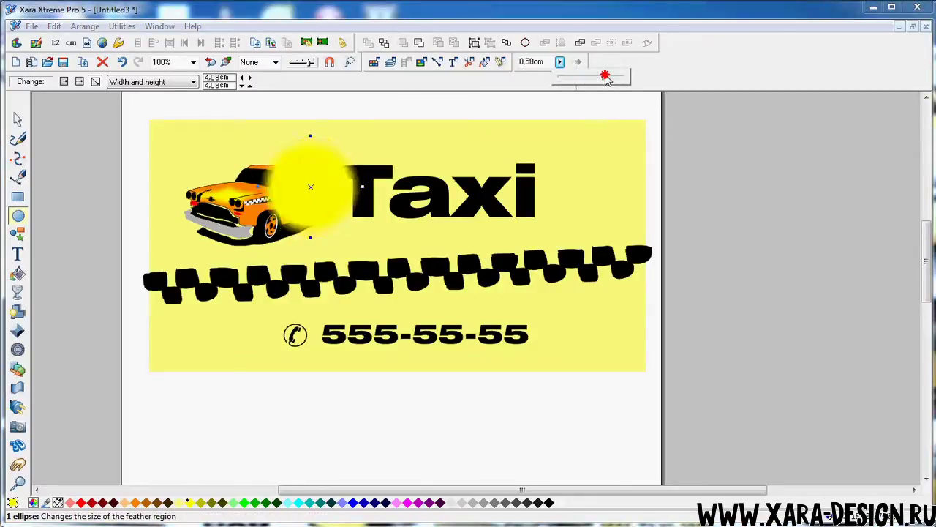
left_click(18, 121)
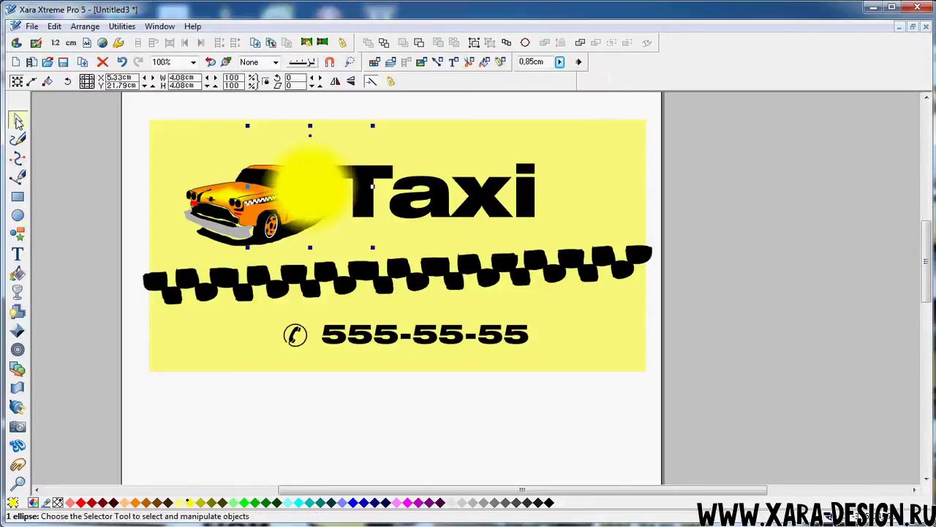
key("ctrl+b")
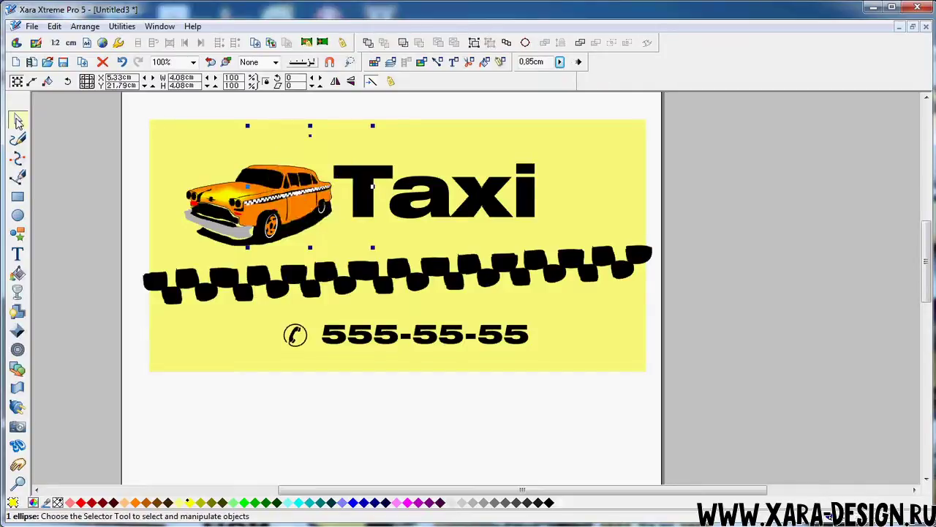